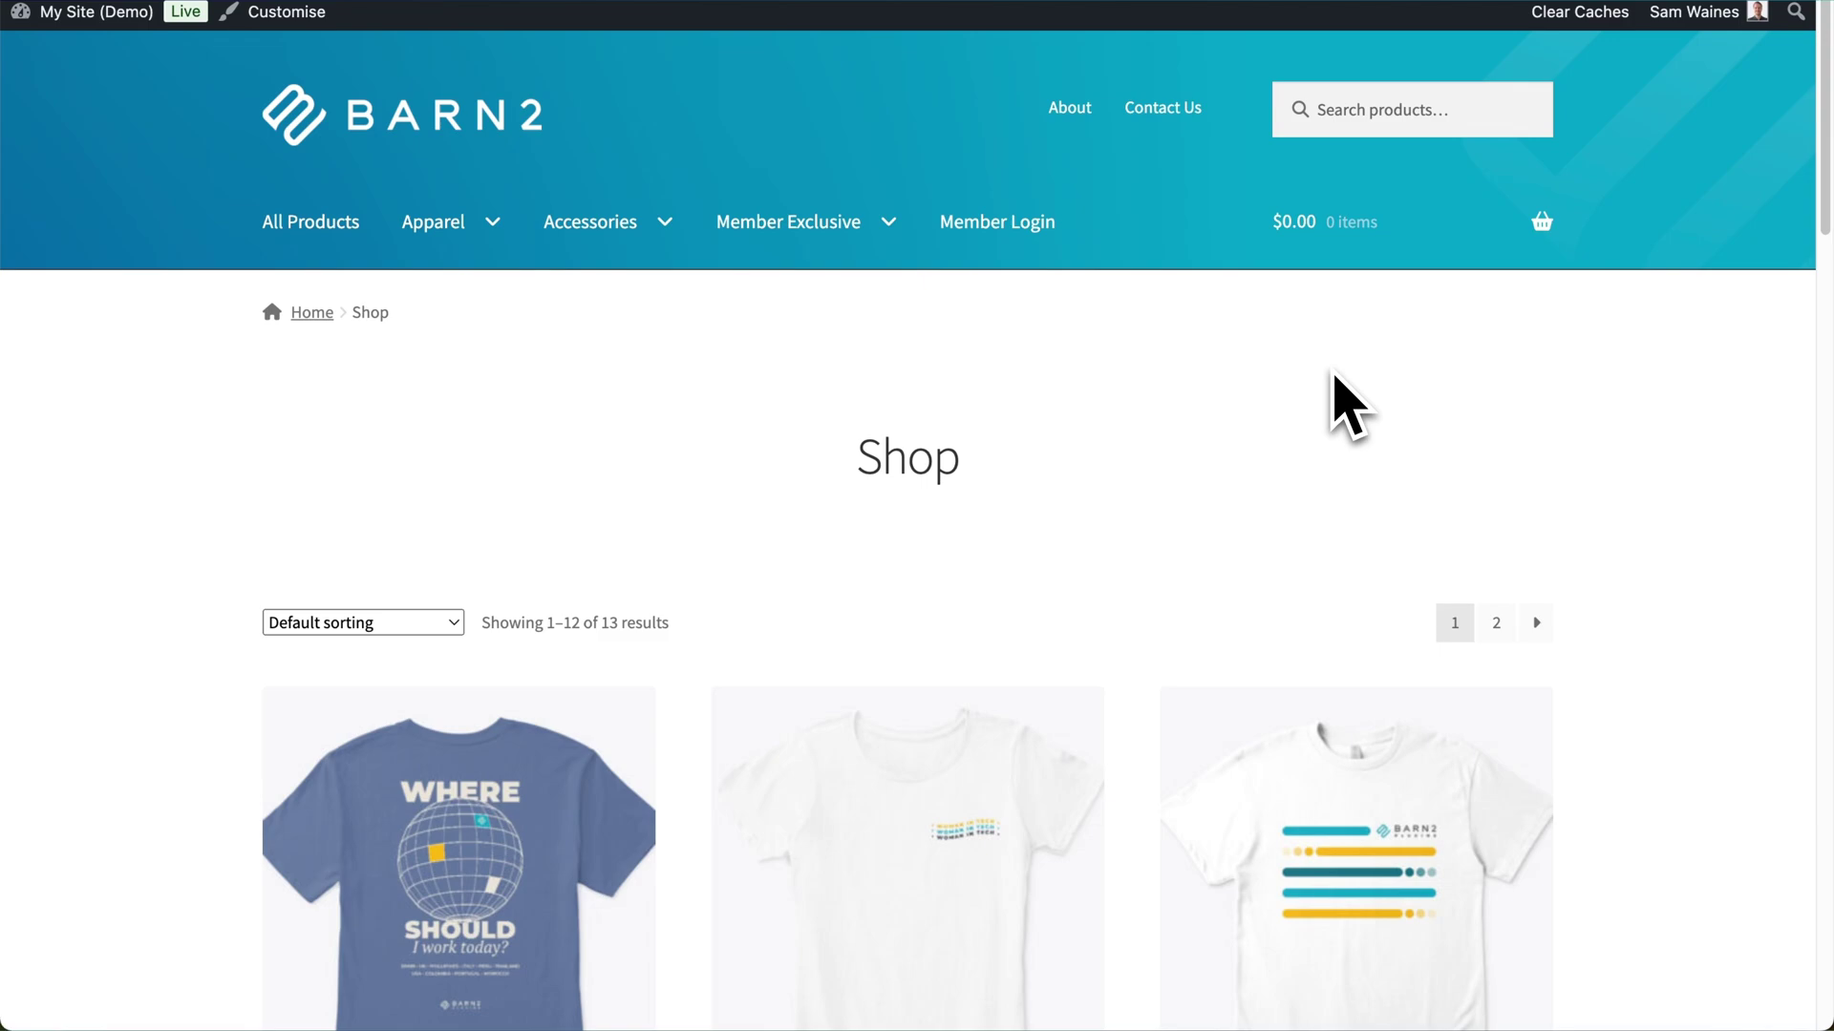
Step: Scroll the Shop listing and open the Colorful Unisex Hoodie product page
scroll(1347, 406, down, 5)
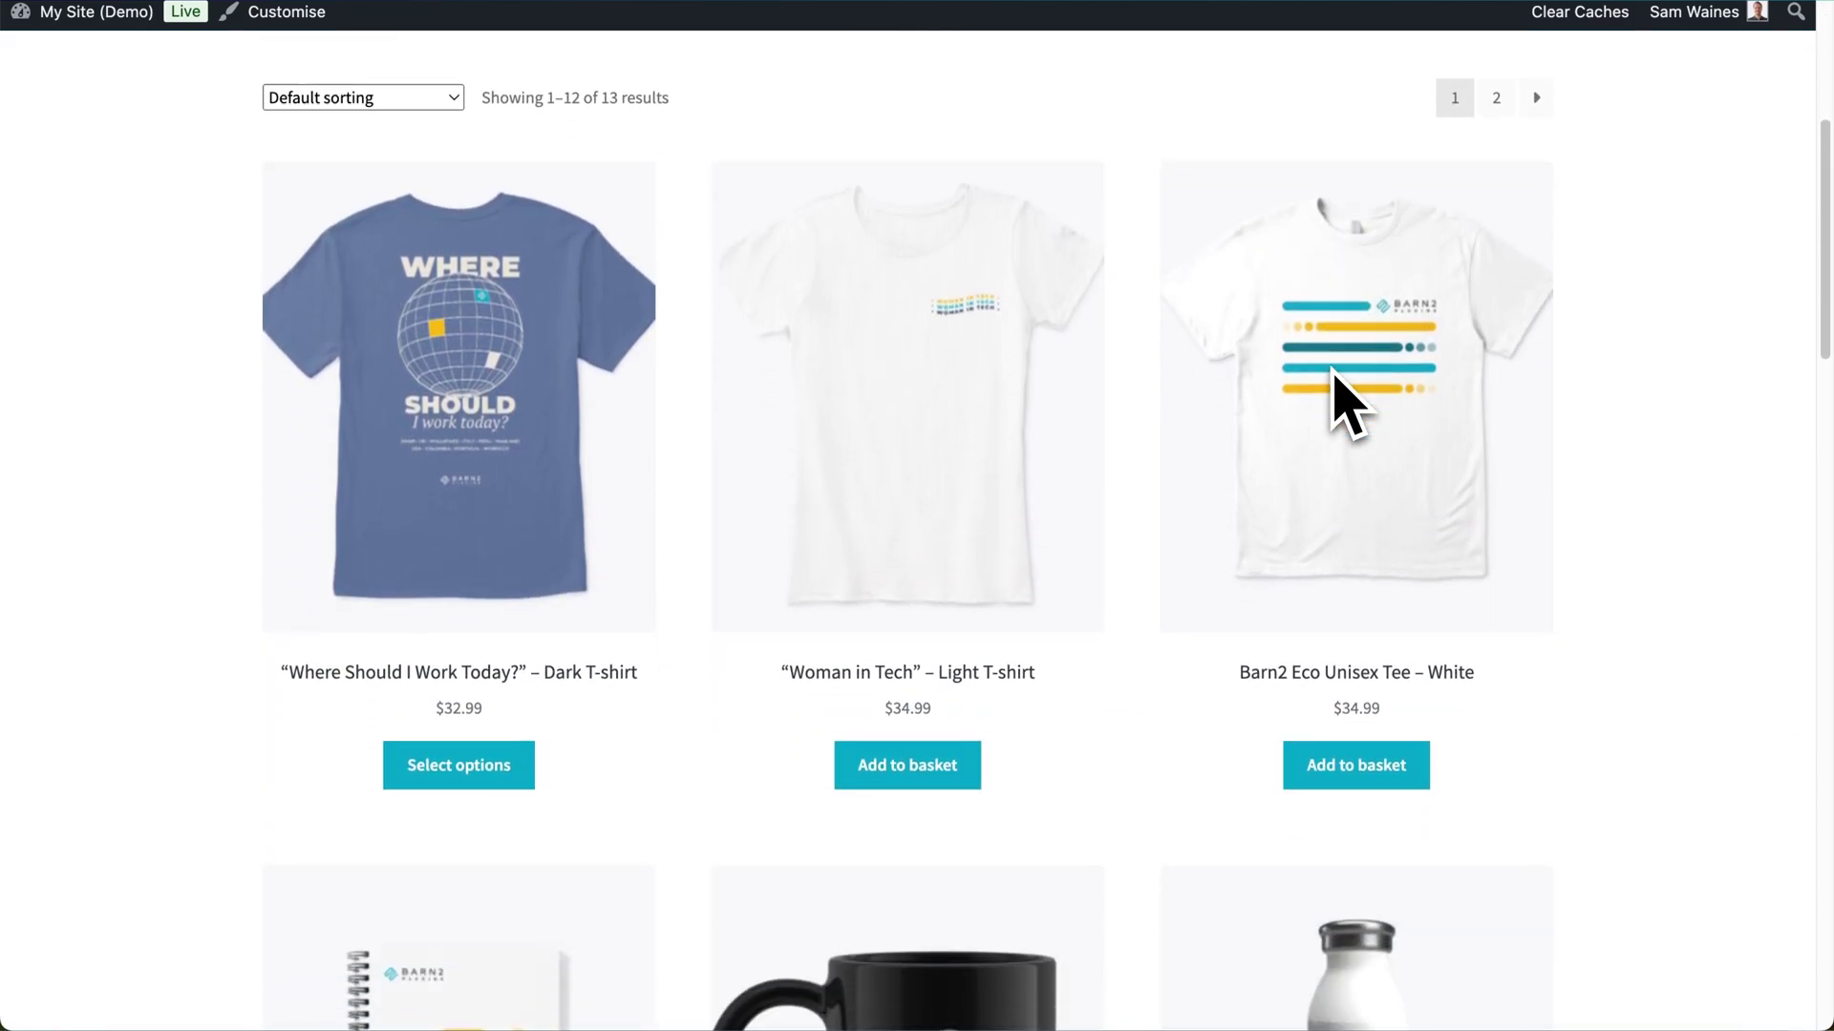
scroll(1347, 406, down, 4)
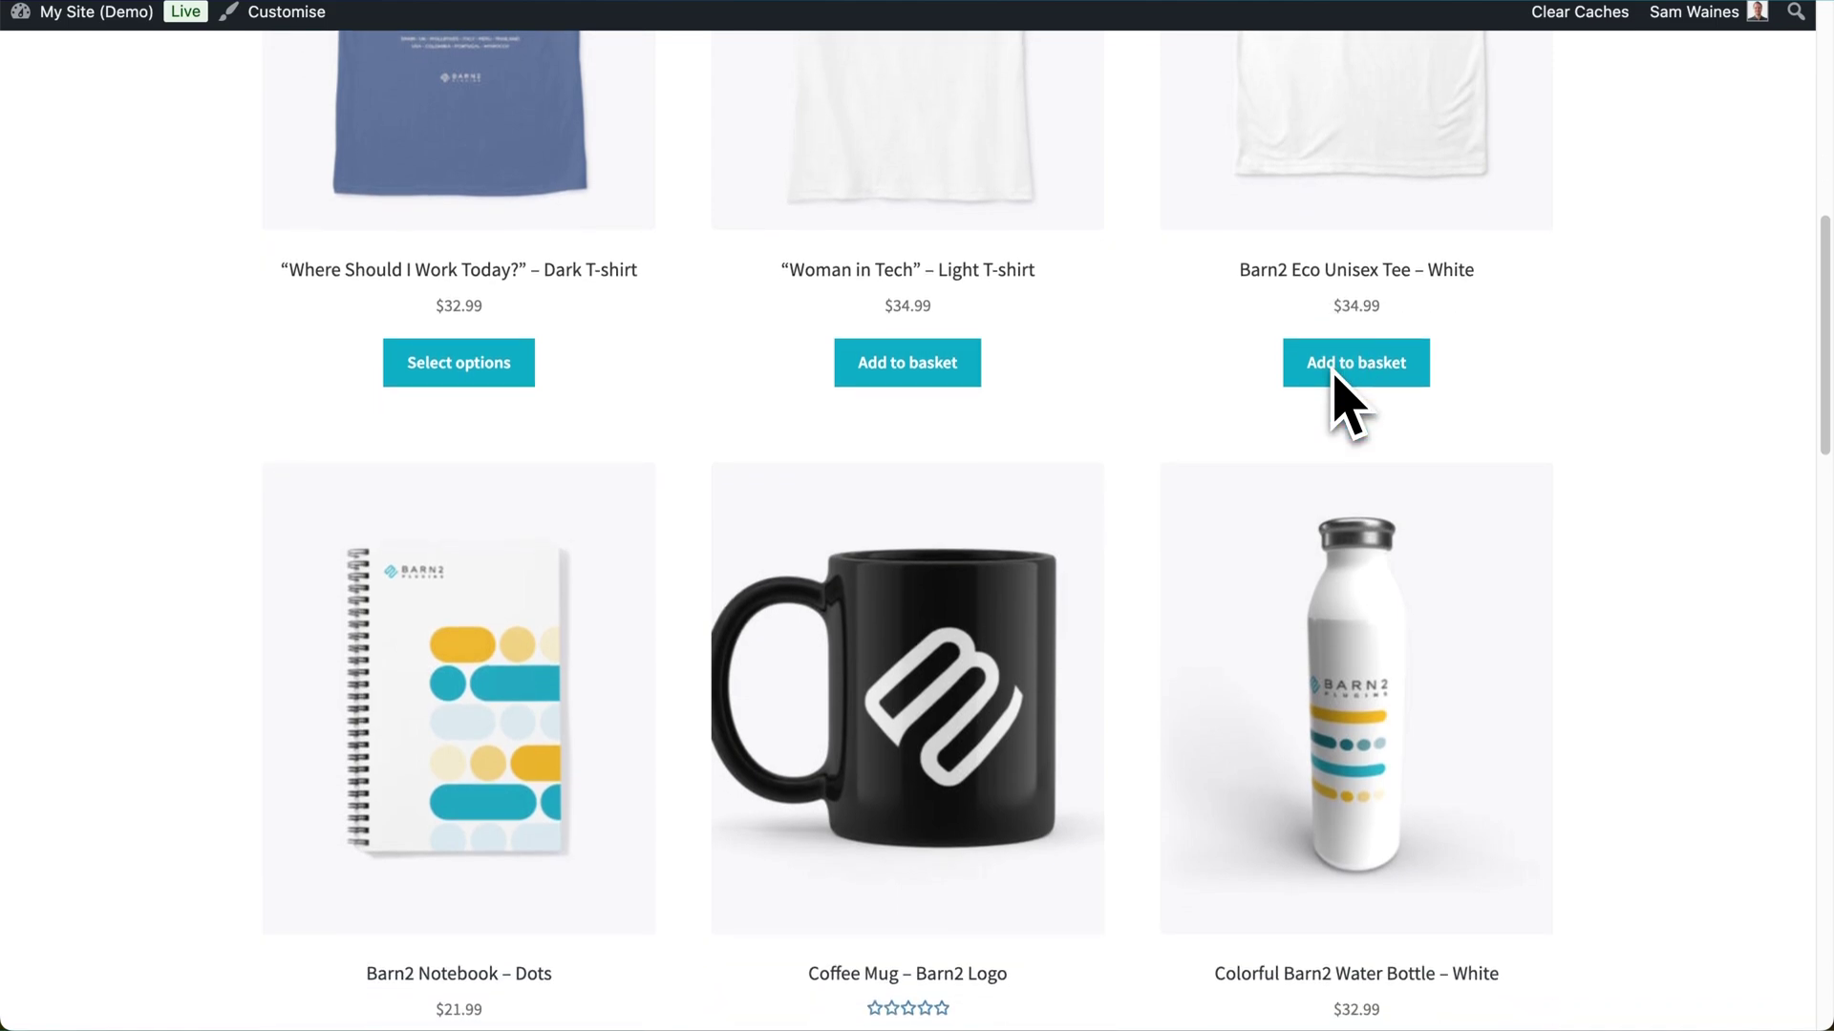
scroll(1347, 406, down, 2)
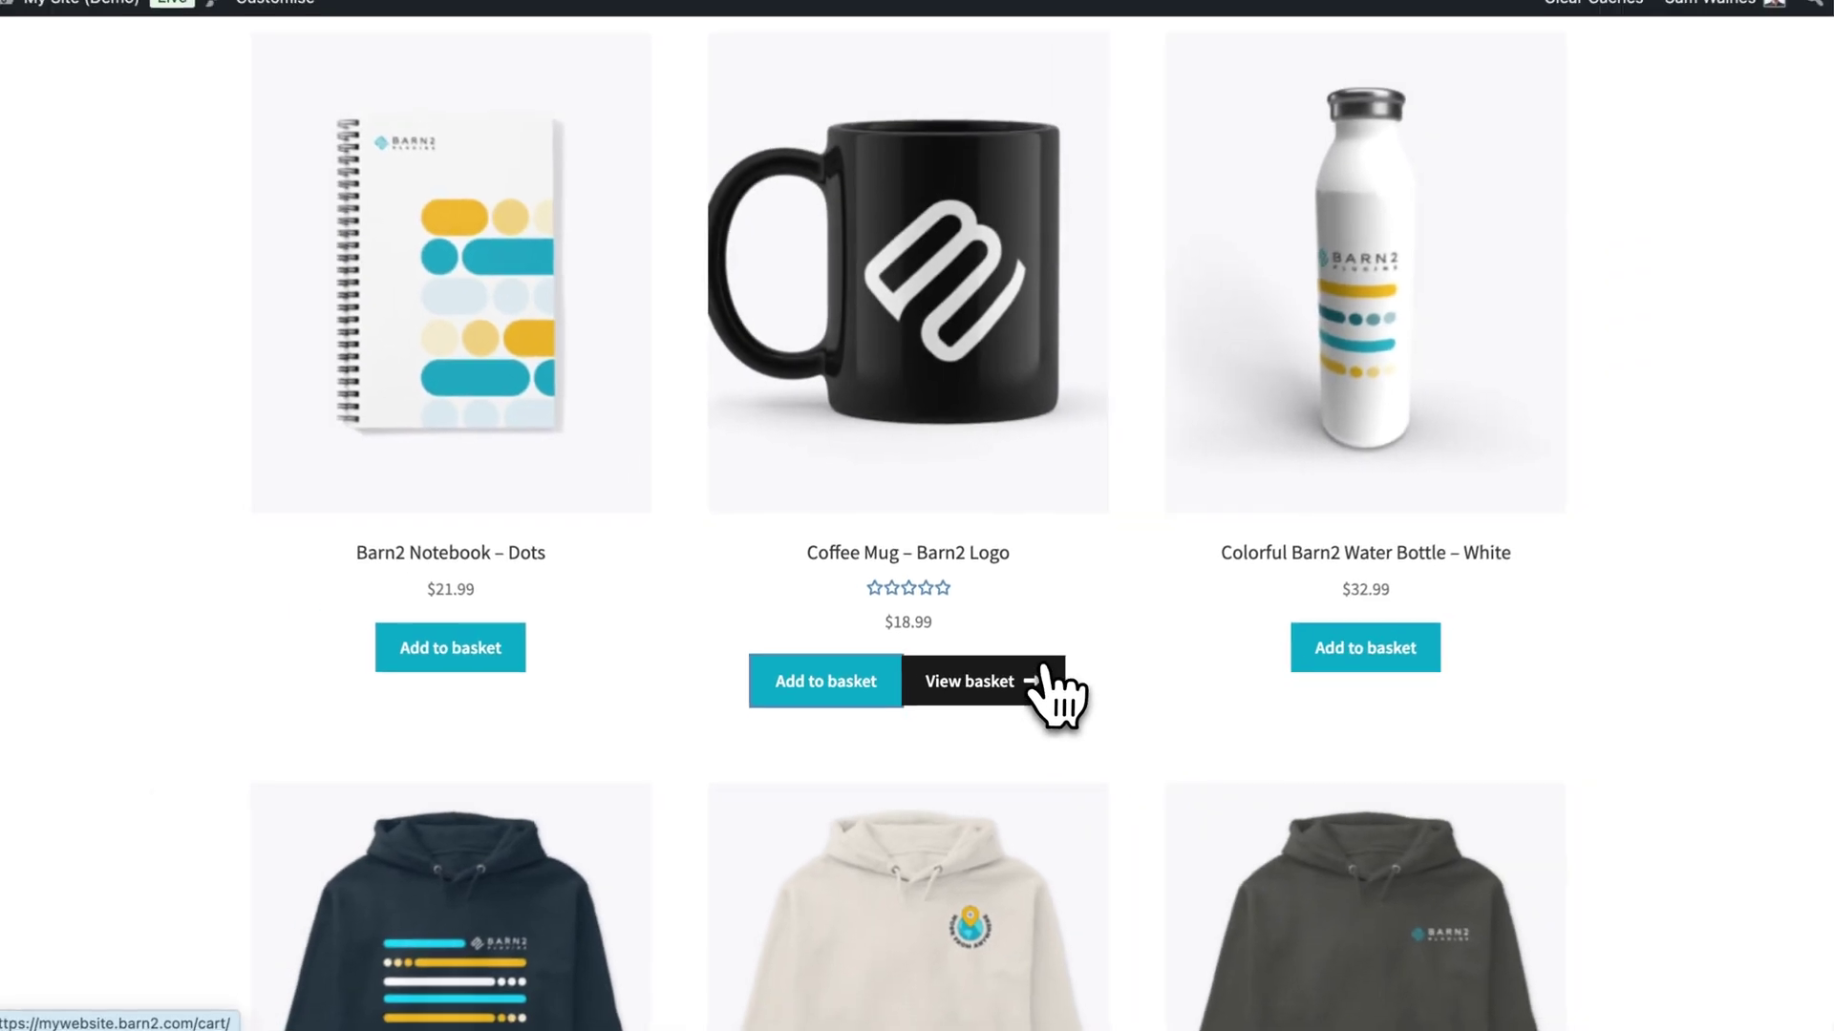
scroll(1098, 649, down, 8)
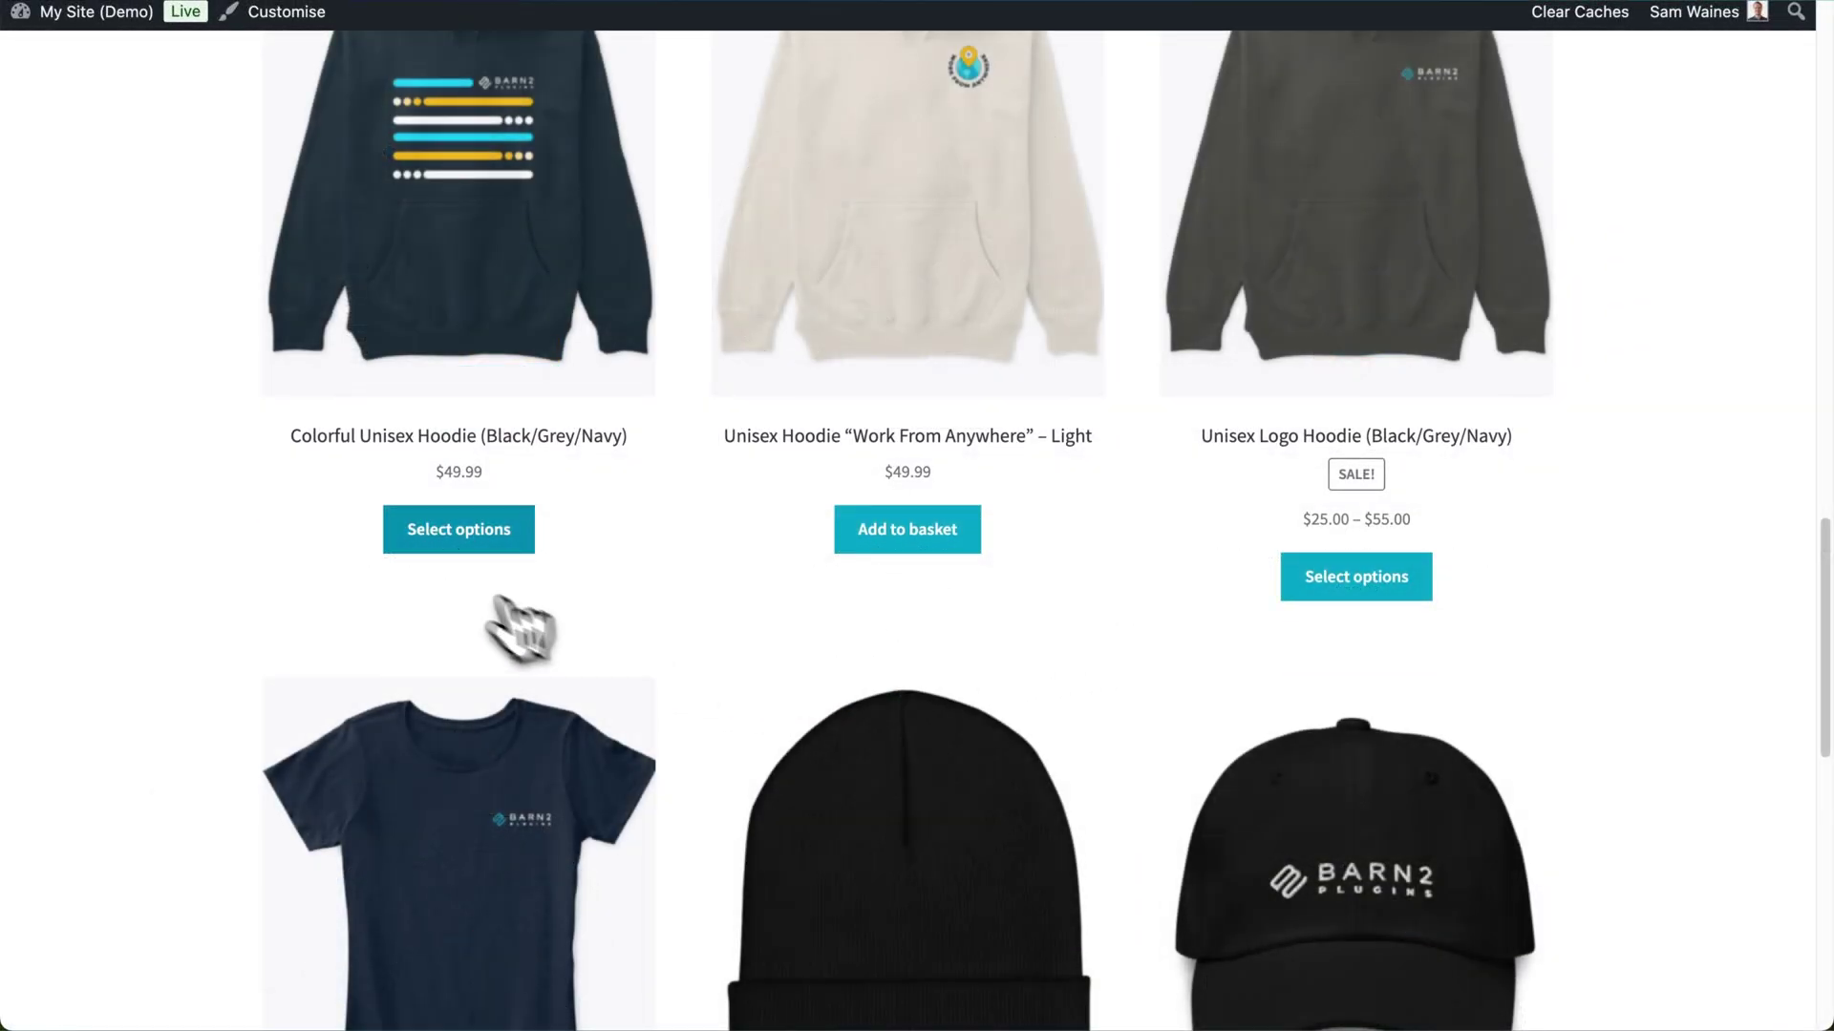
click(456, 549)
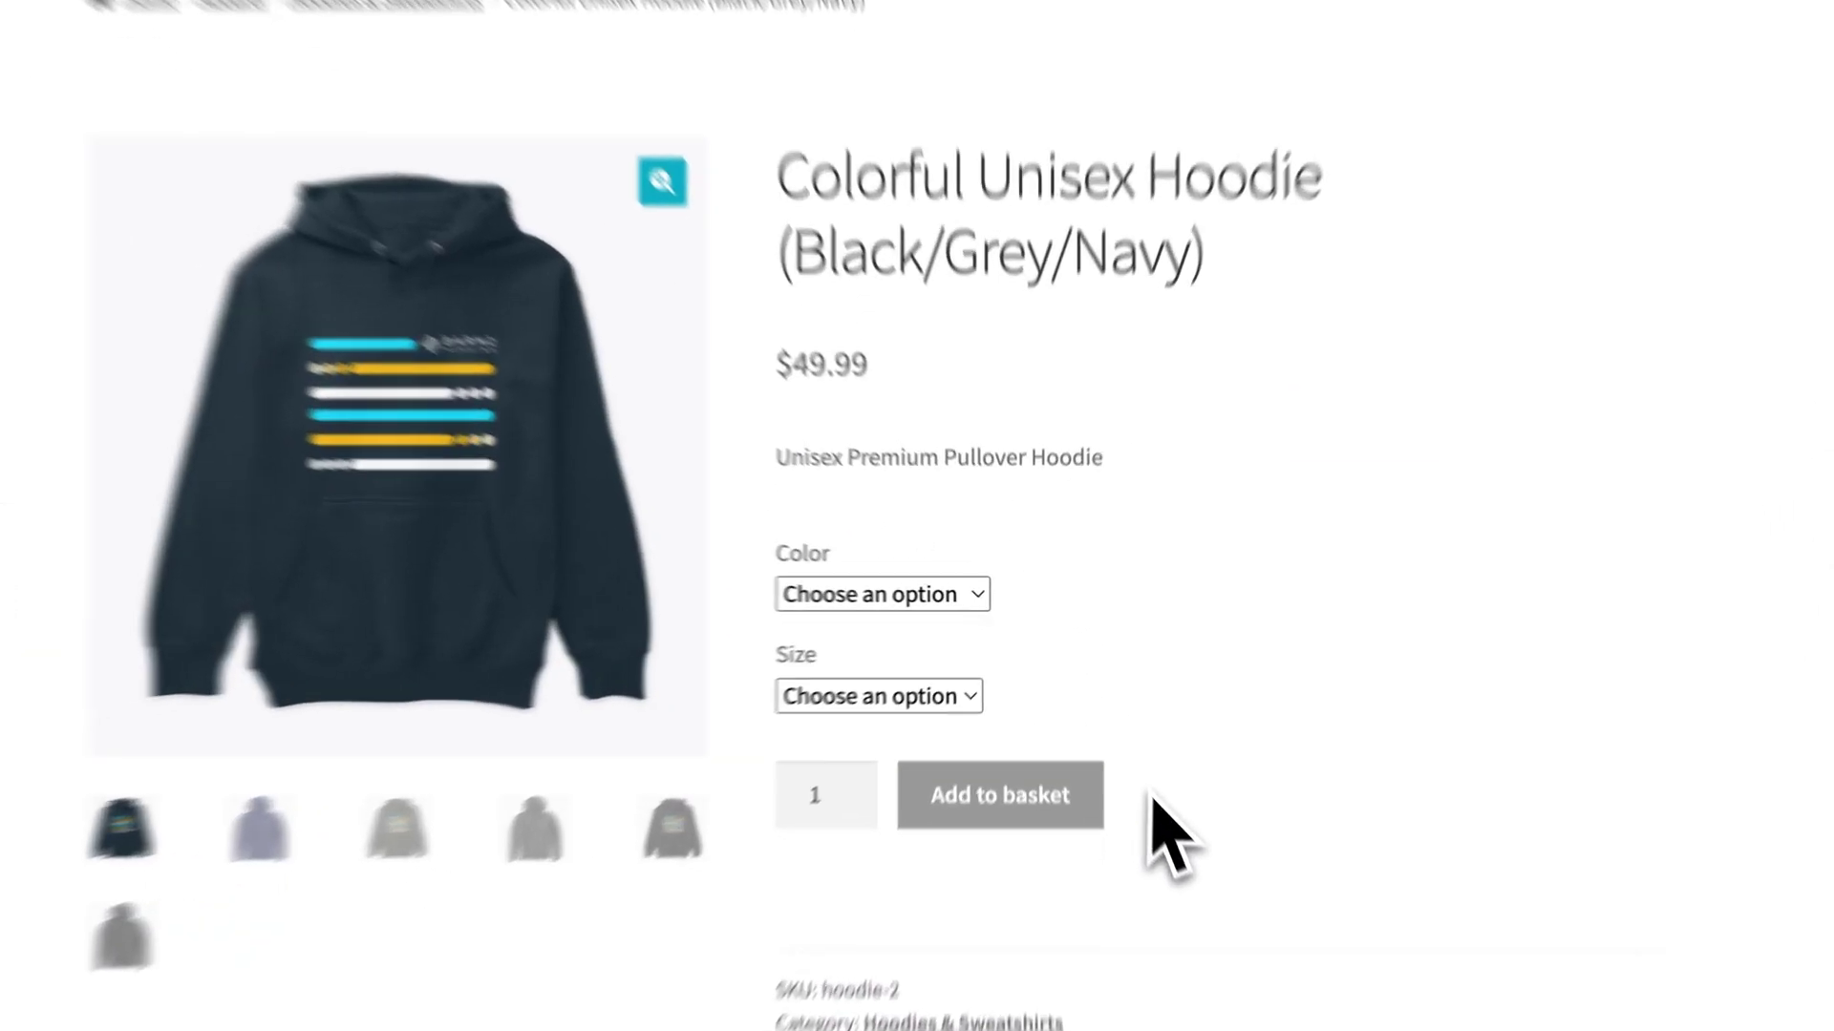
Step: Add three Black, Small hoodies to the basket and return to the Shop listing
click(984, 798)
click(857, 604)
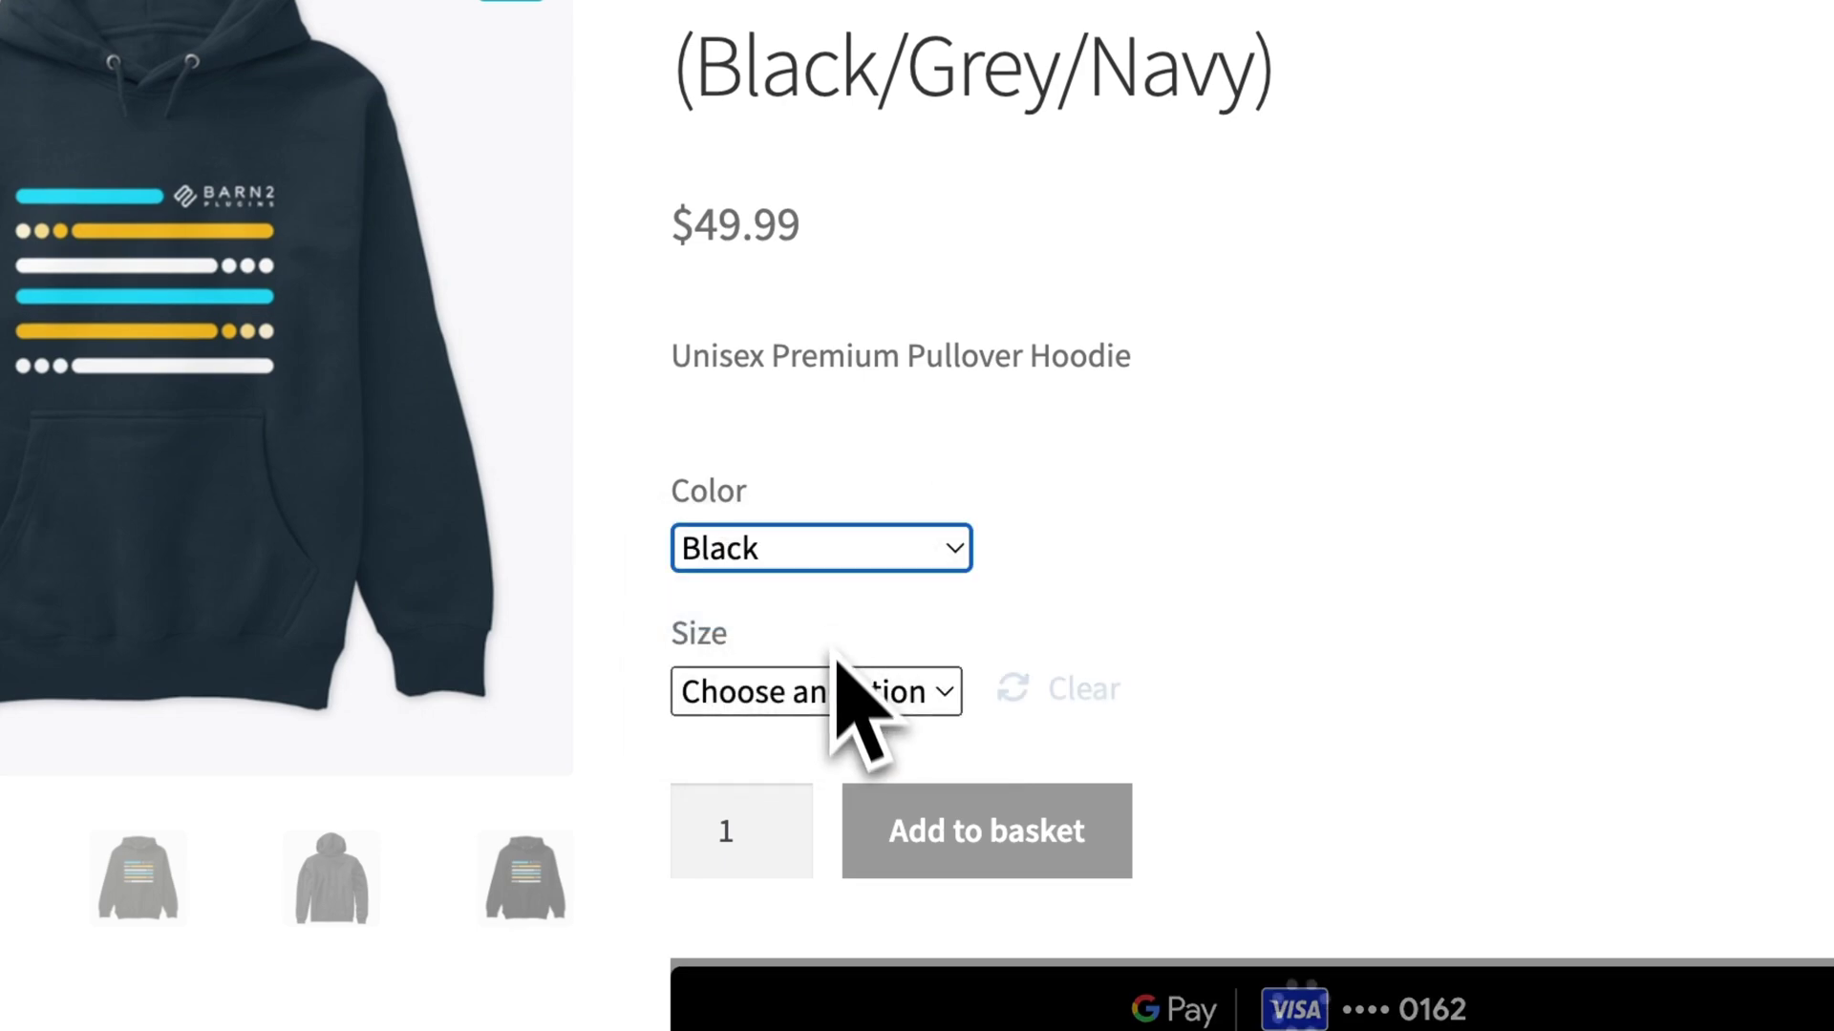
click(837, 695)
click(801, 750)
click(776, 818)
click(776, 818)
click(931, 837)
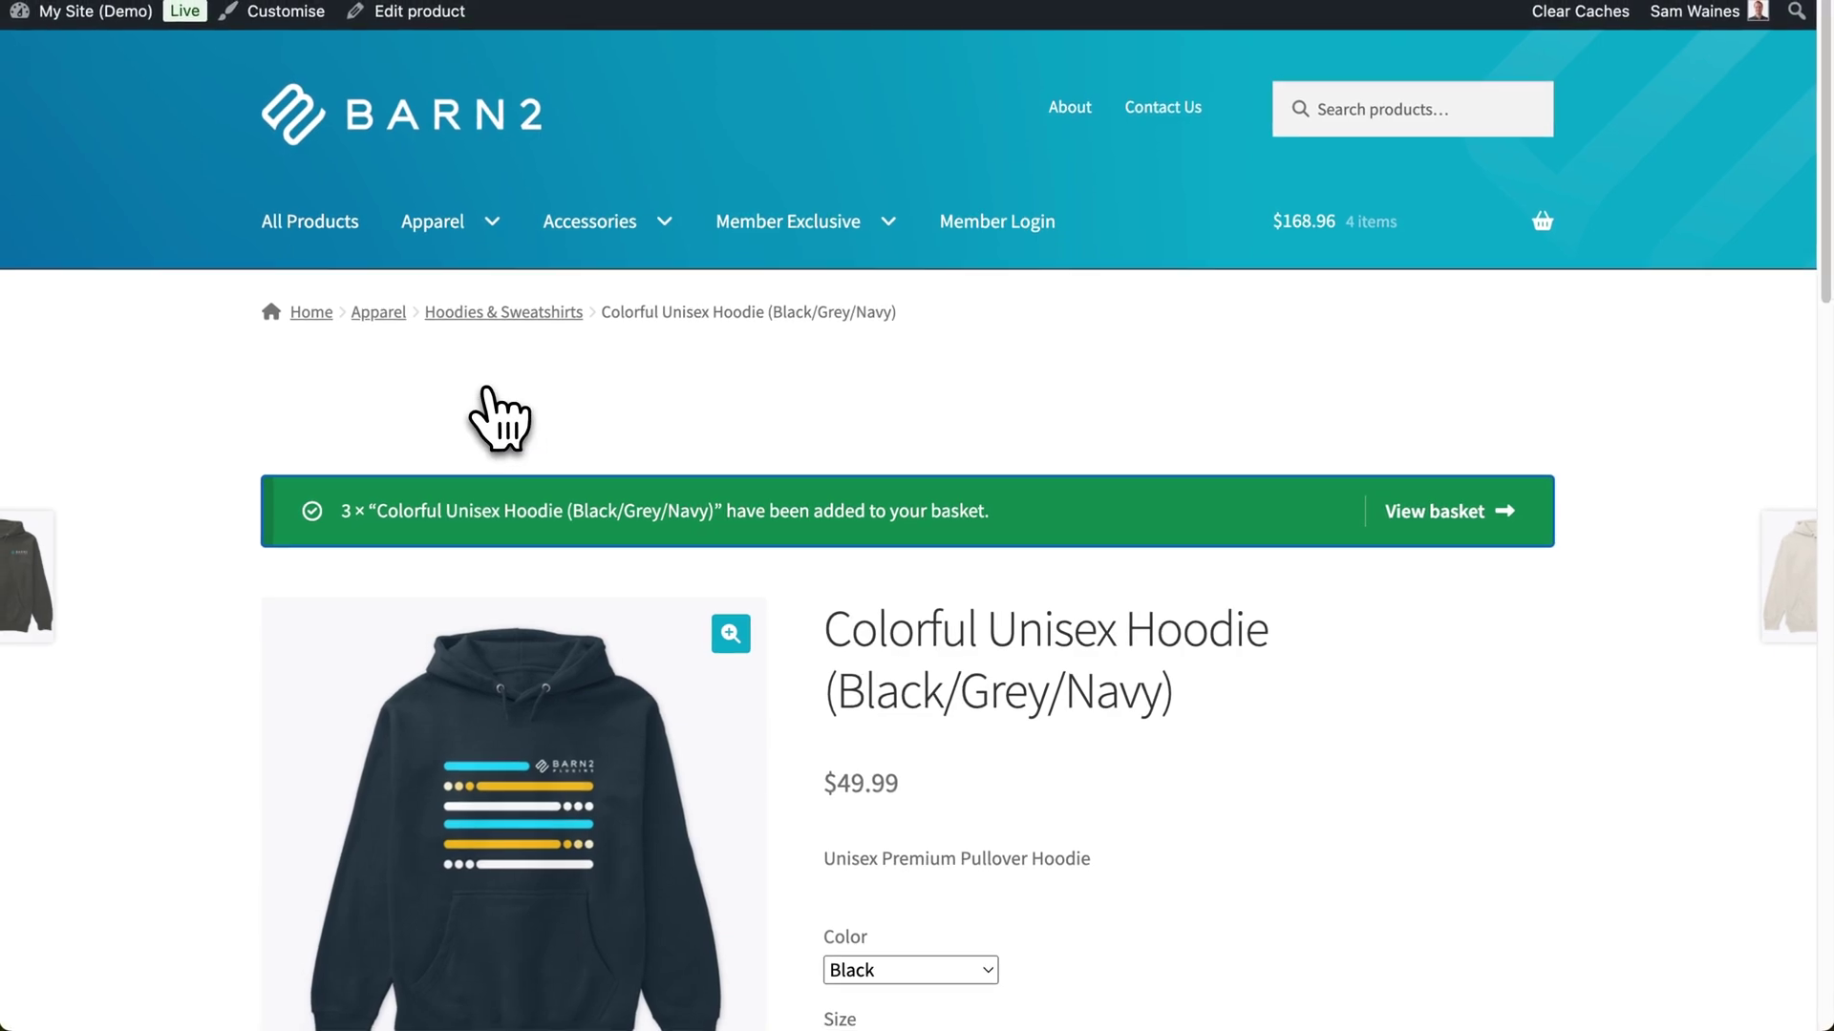
click(324, 231)
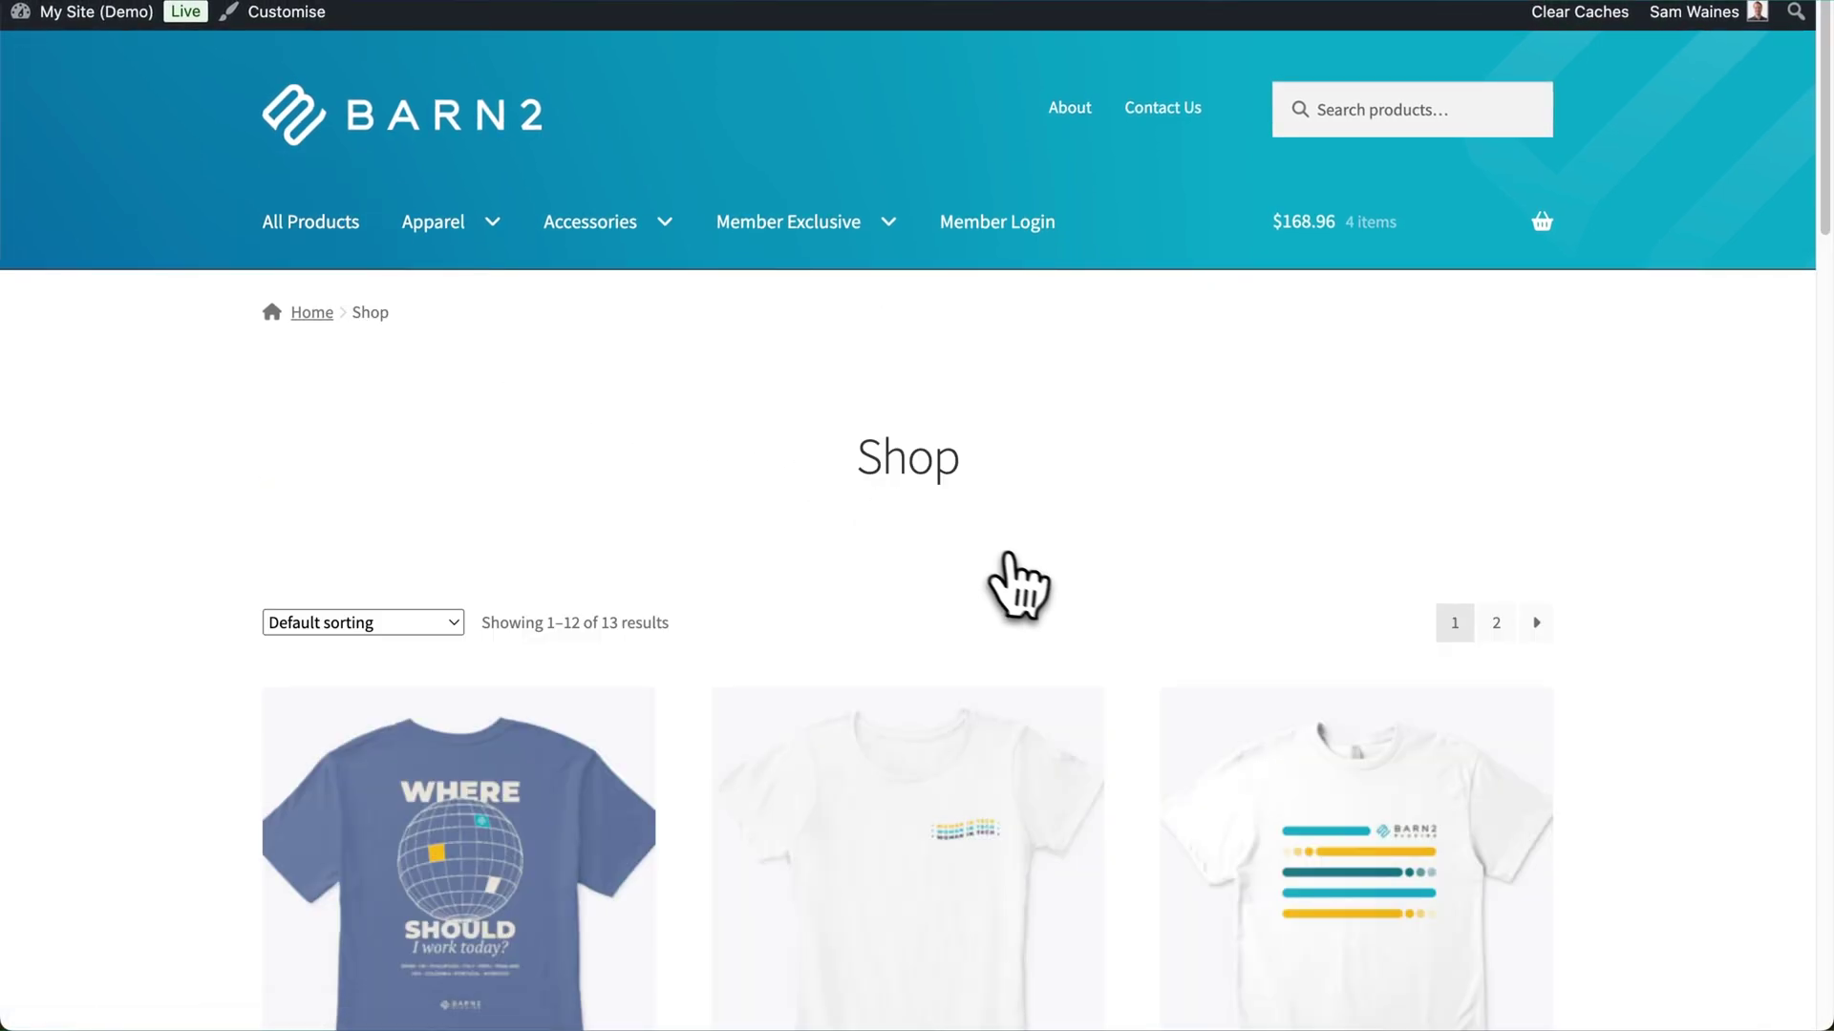
Step: Tick the Woman in Tech T-shirt and the Barn2 Eco Unisex Tee, with the Eco Tee at quantity 2
scroll(1017, 585, down, 5)
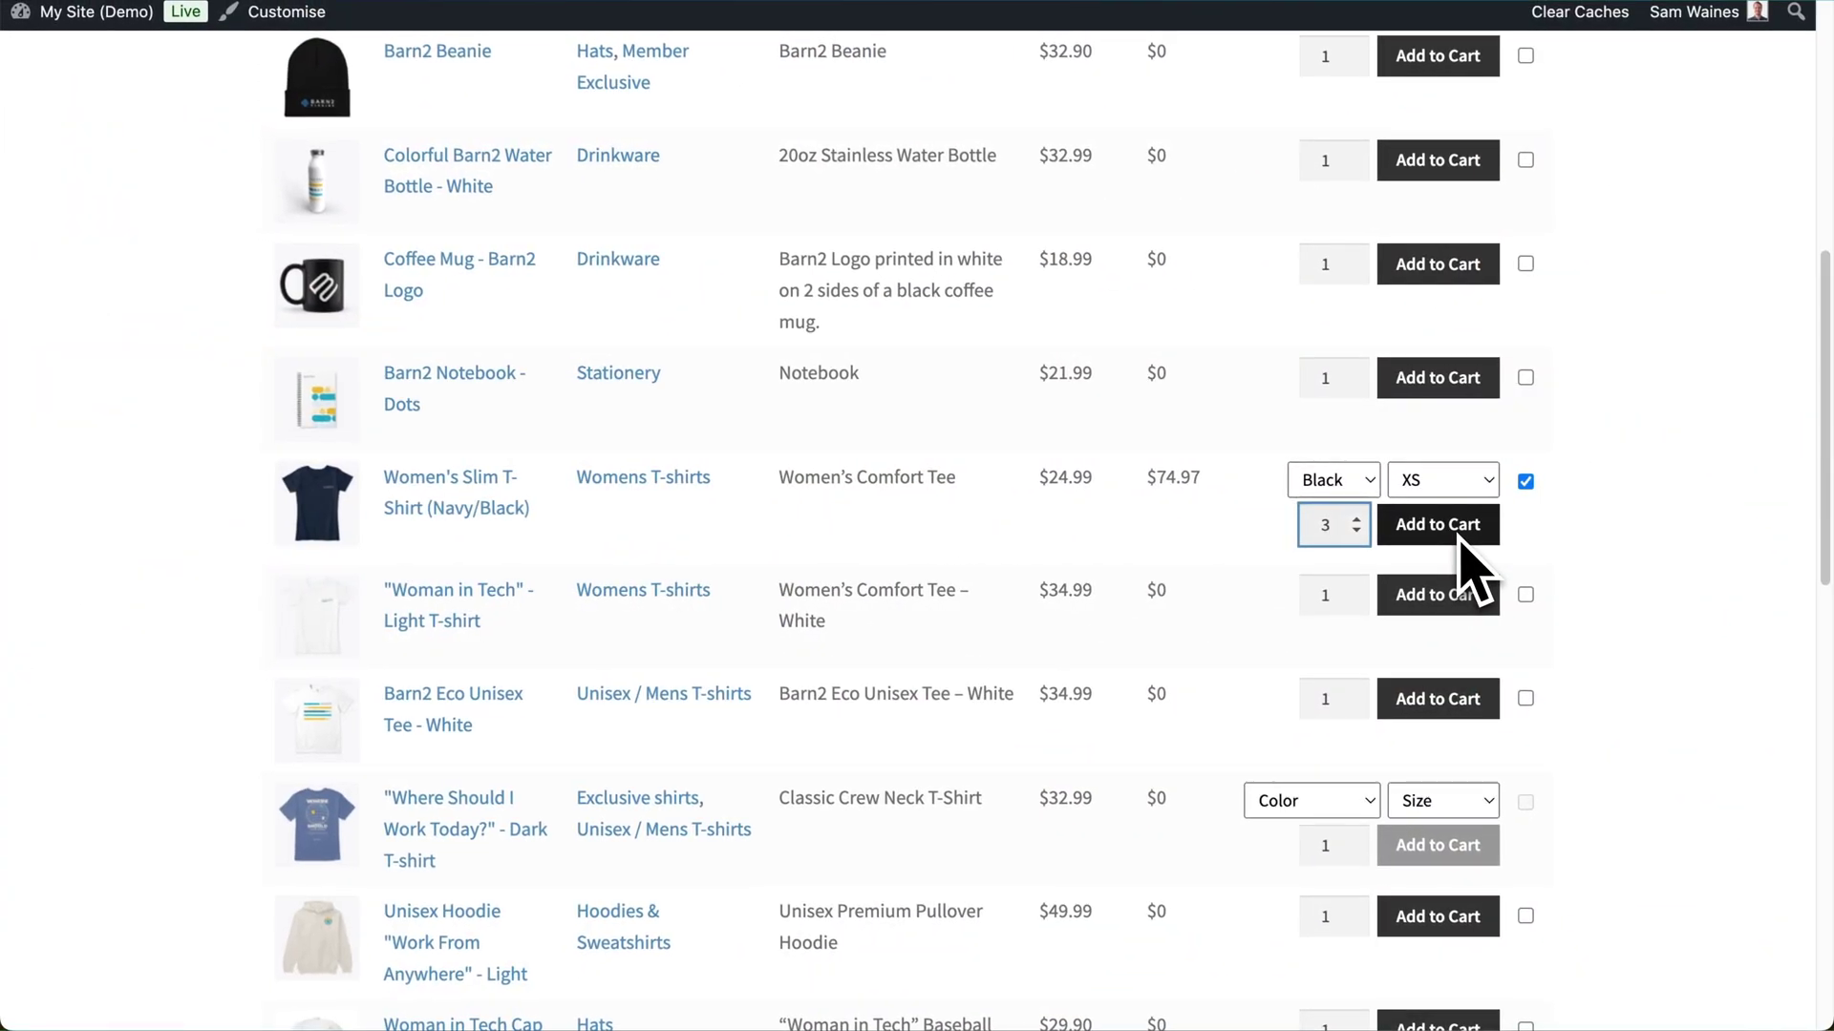
scroll(1461, 563, down, 3)
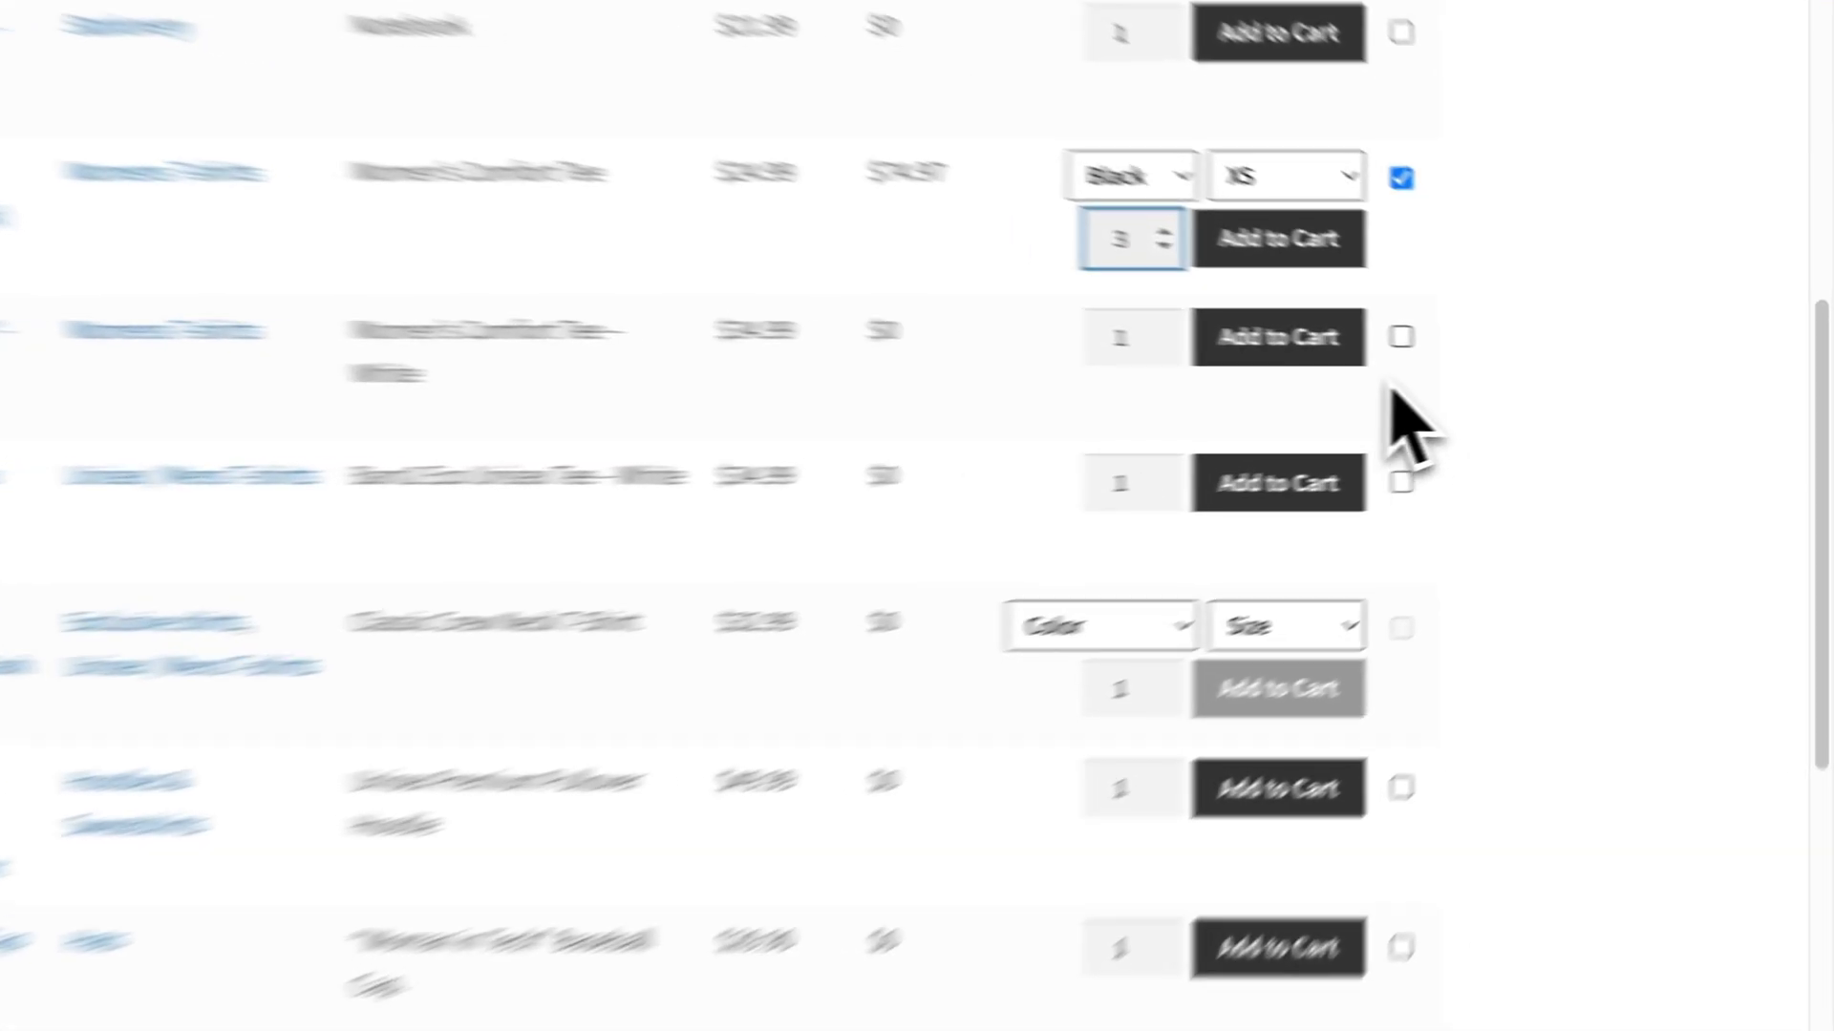
click(1526, 369)
click(1277, 503)
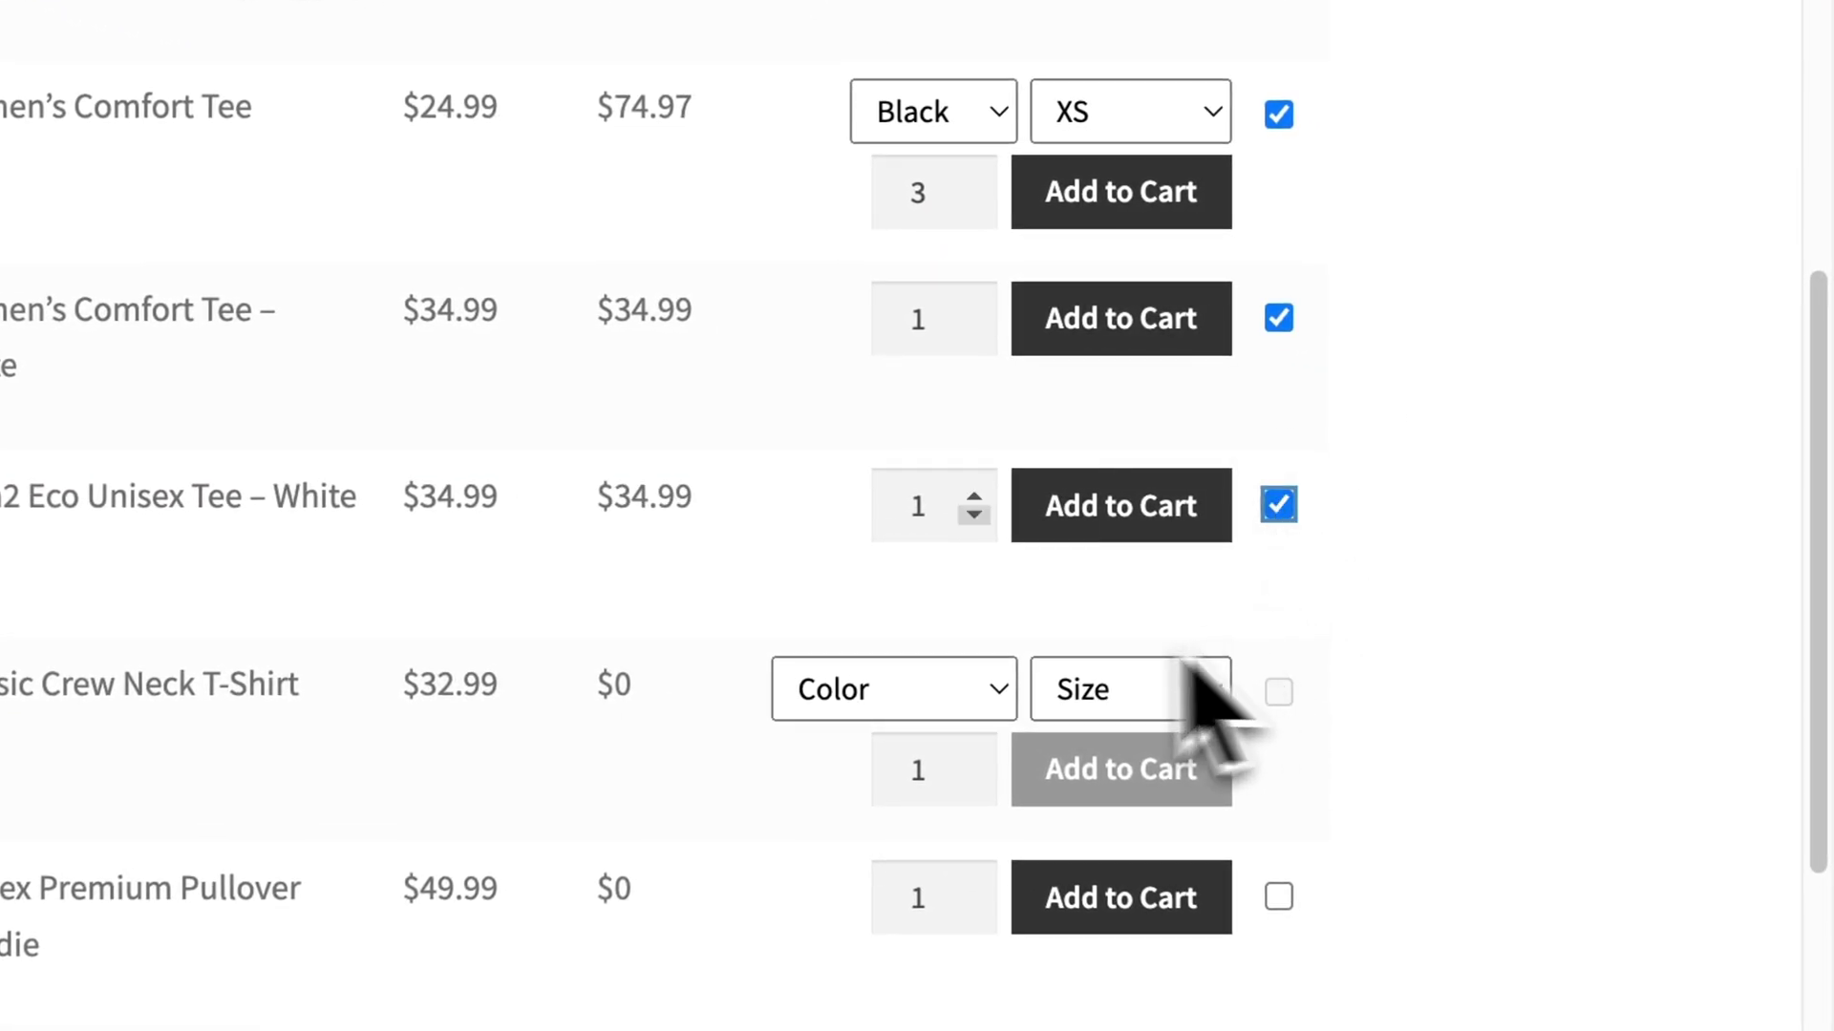
click(974, 496)
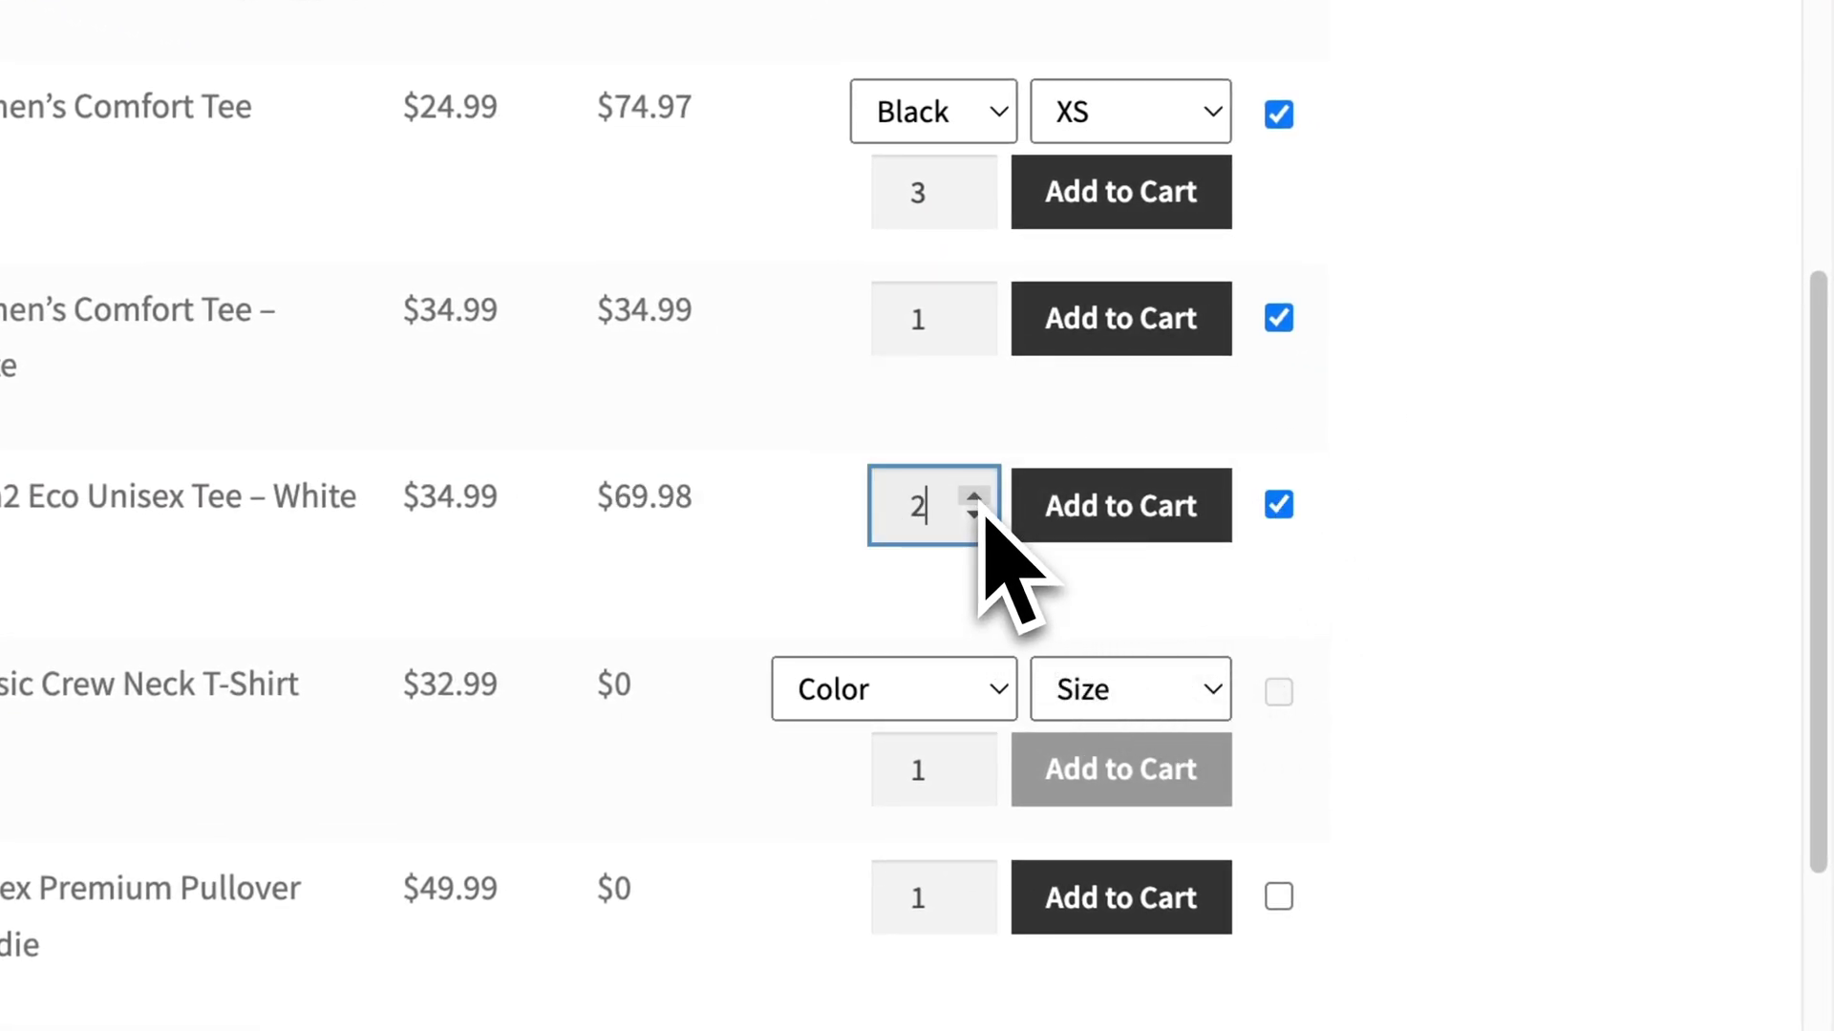
scroll(983, 507, down, 5)
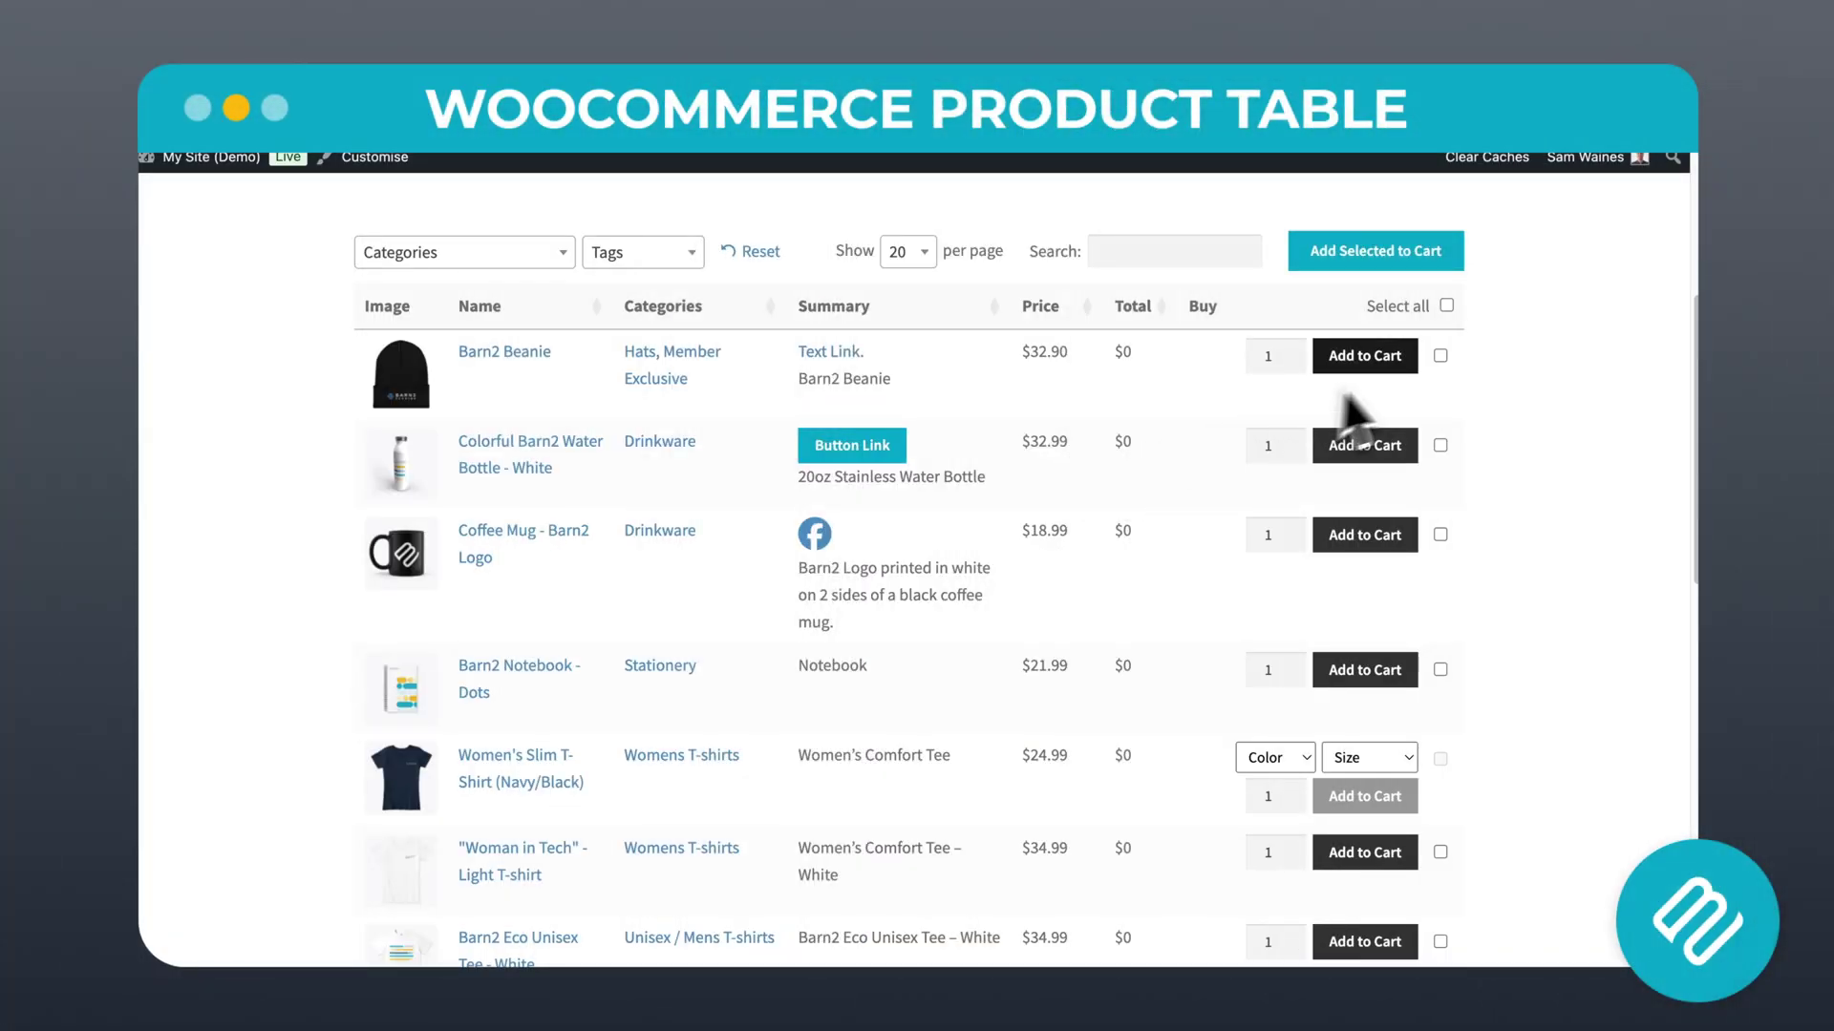
Step: Tick the Barn2 Beanie and water bottle, and set the Women's Comfort Tee to Black, Small
click(1440, 355)
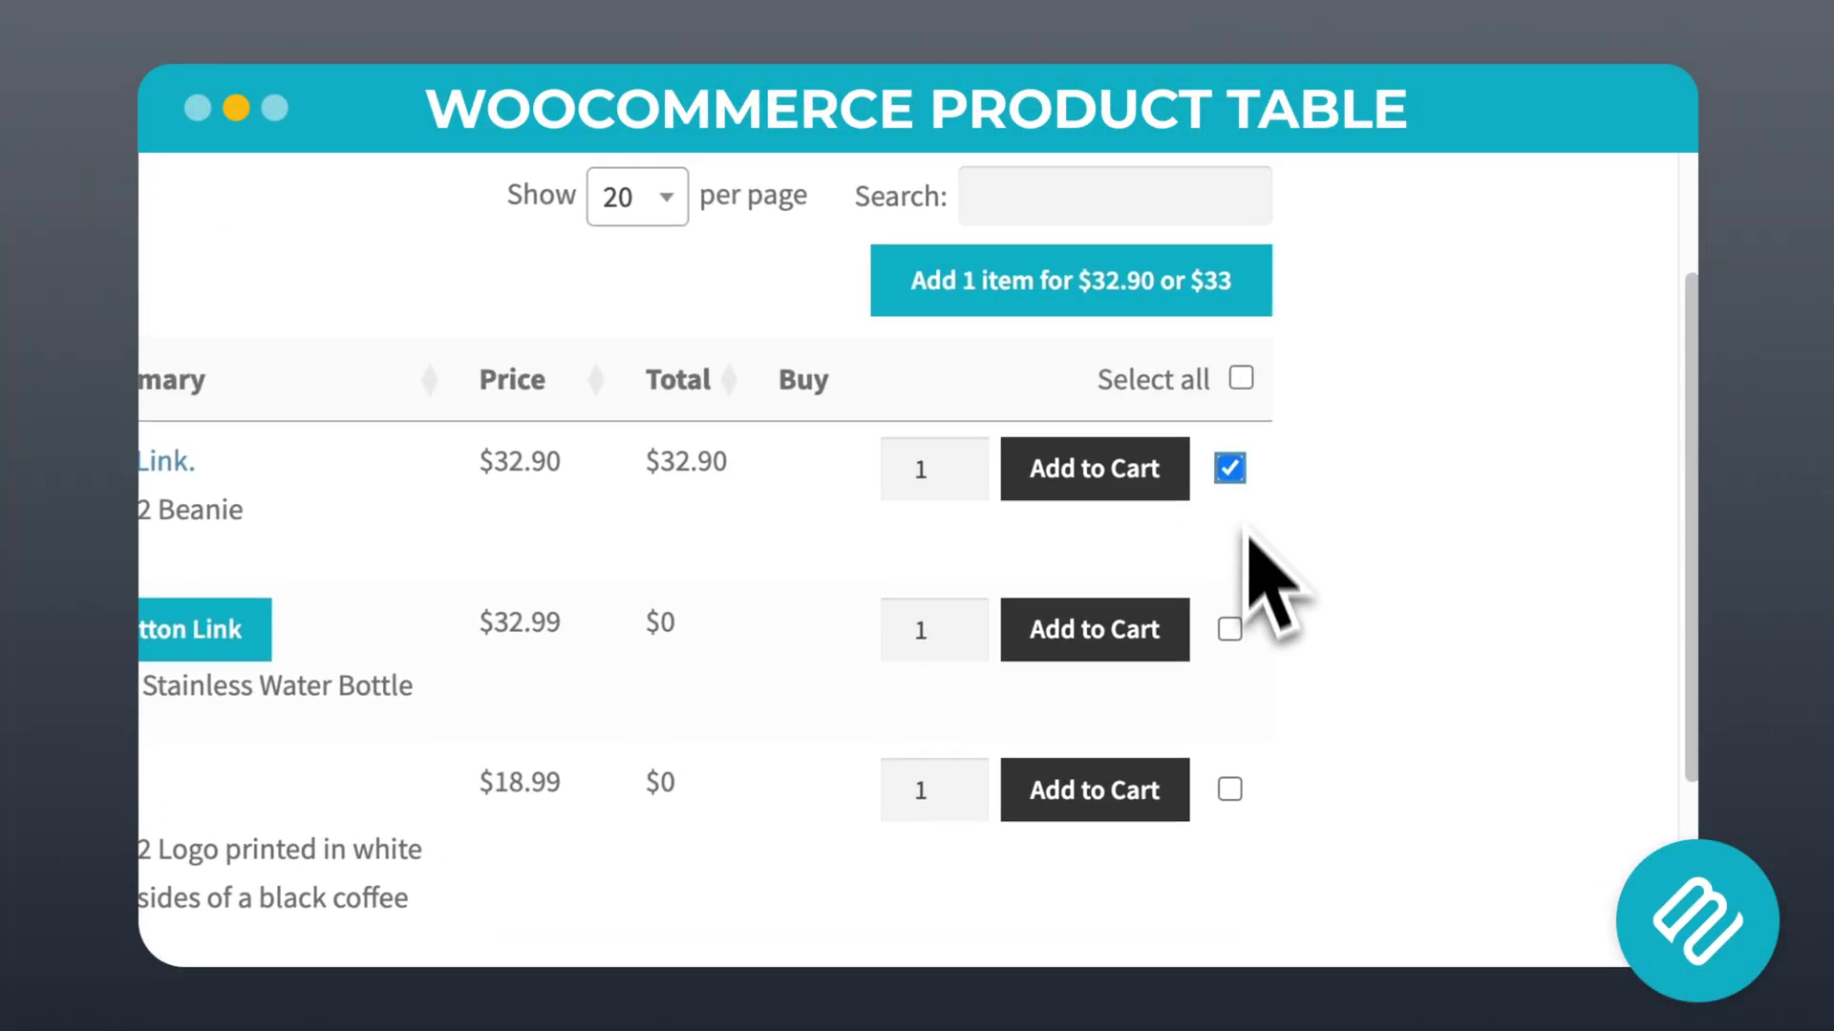
click(1228, 631)
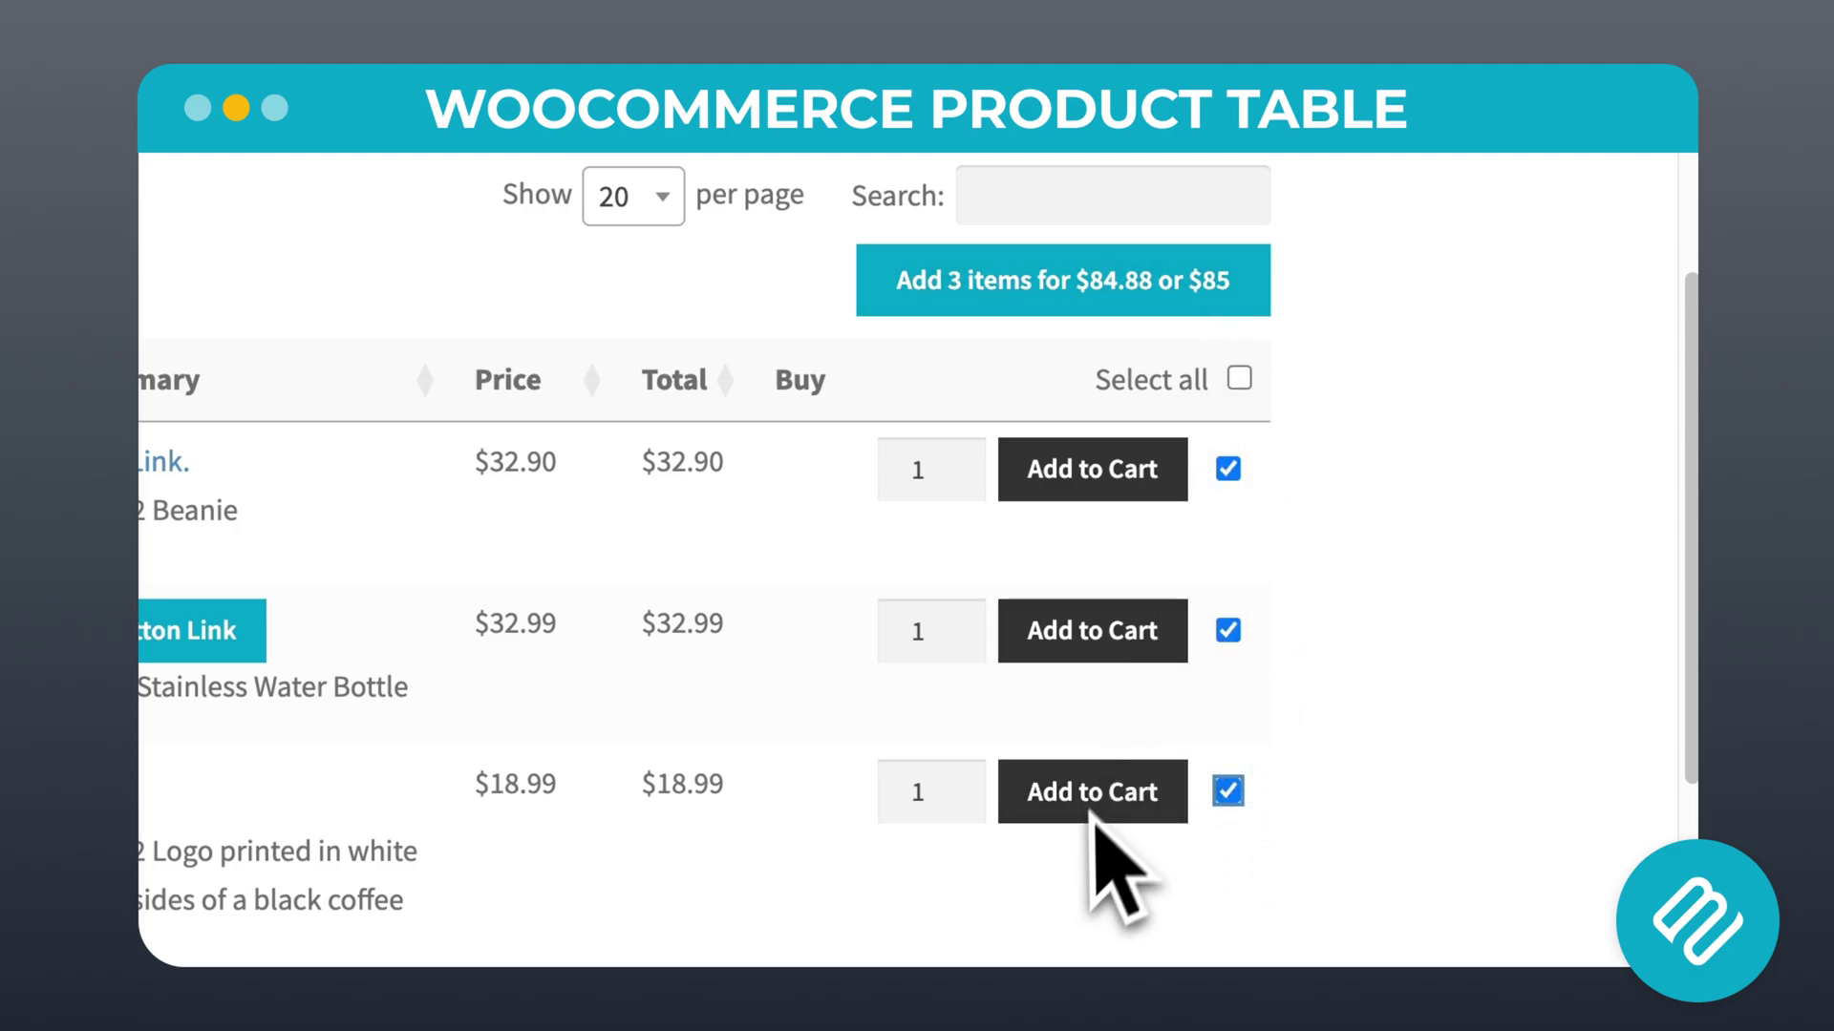
click(1223, 704)
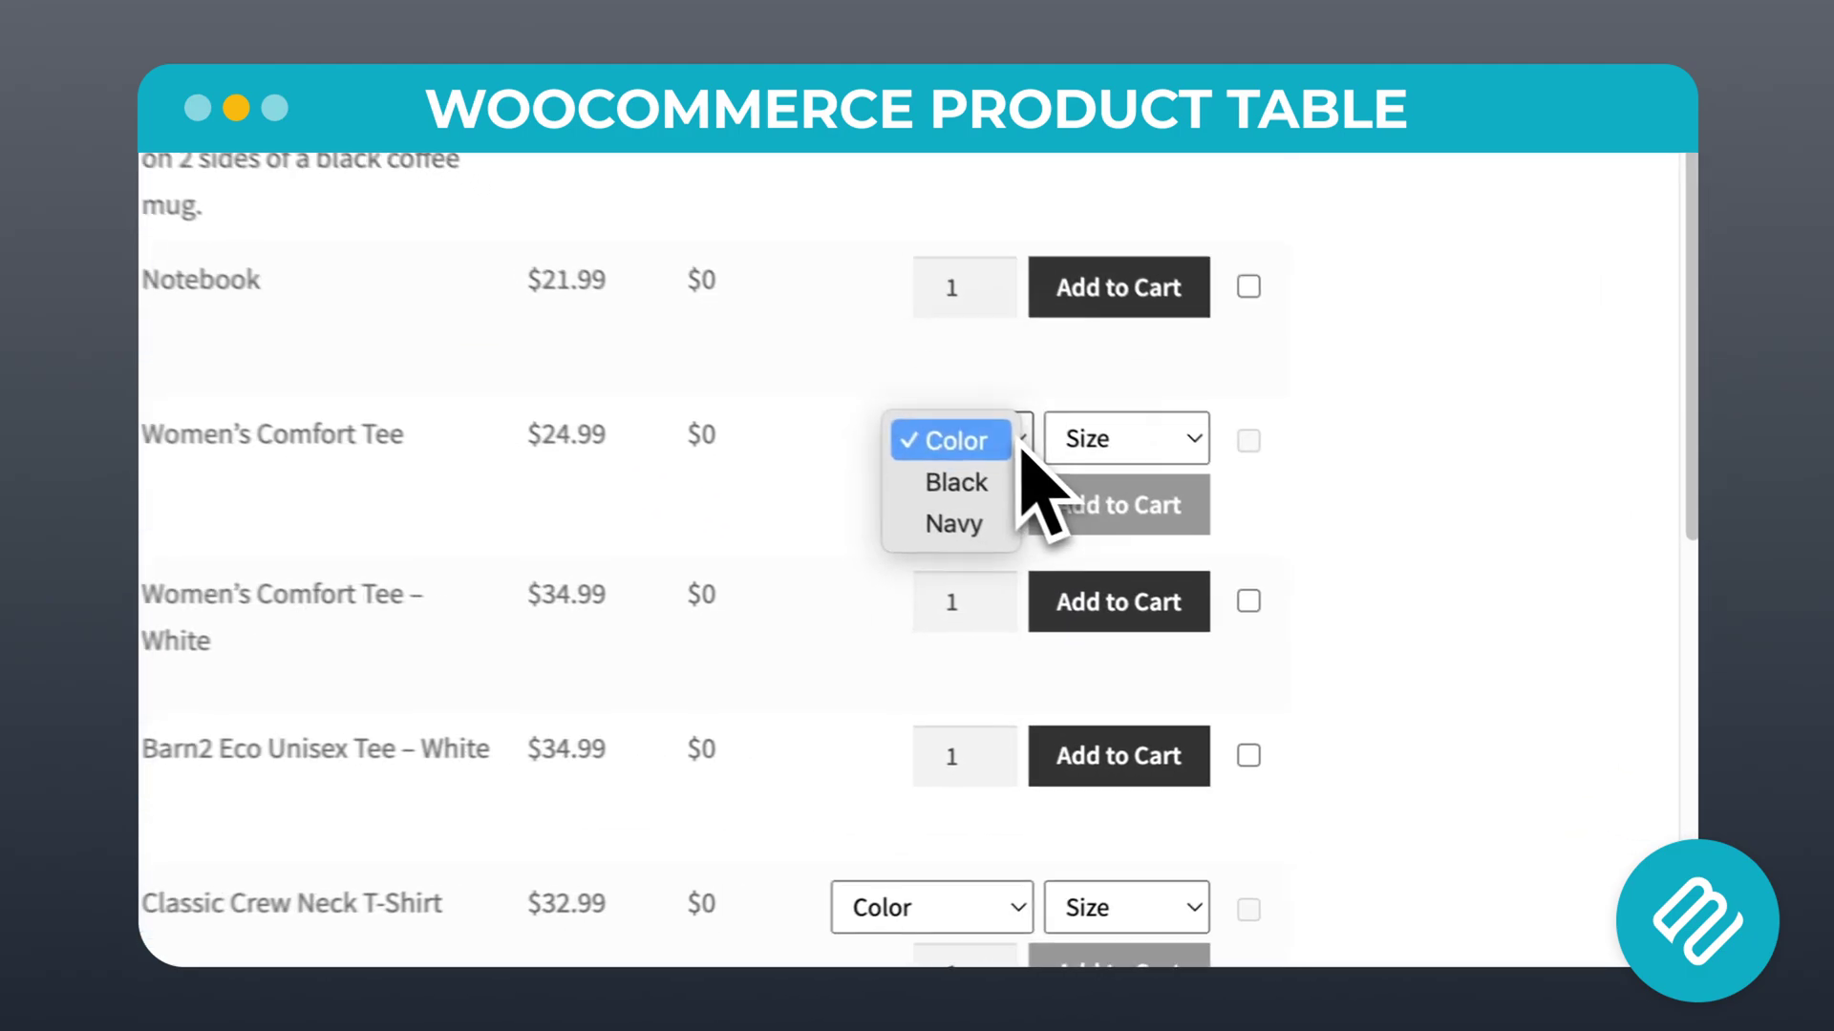
click(955, 482)
click(1112, 444)
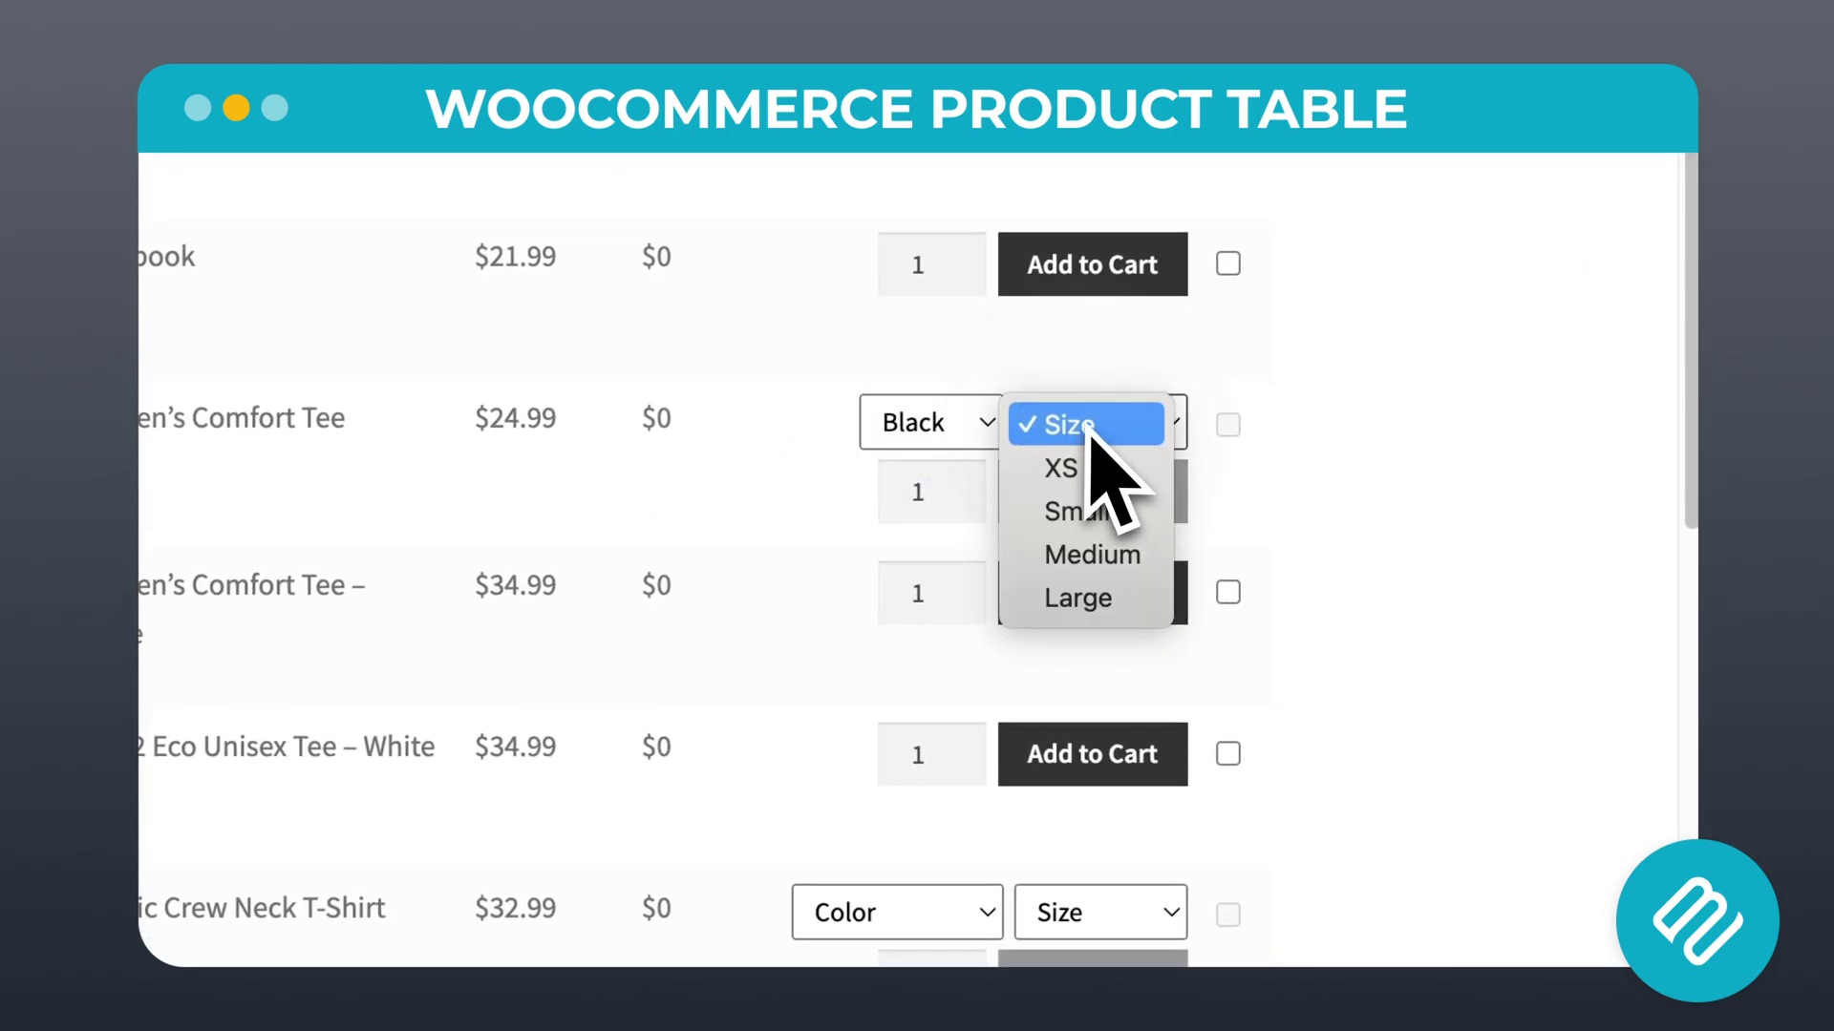
click(1089, 512)
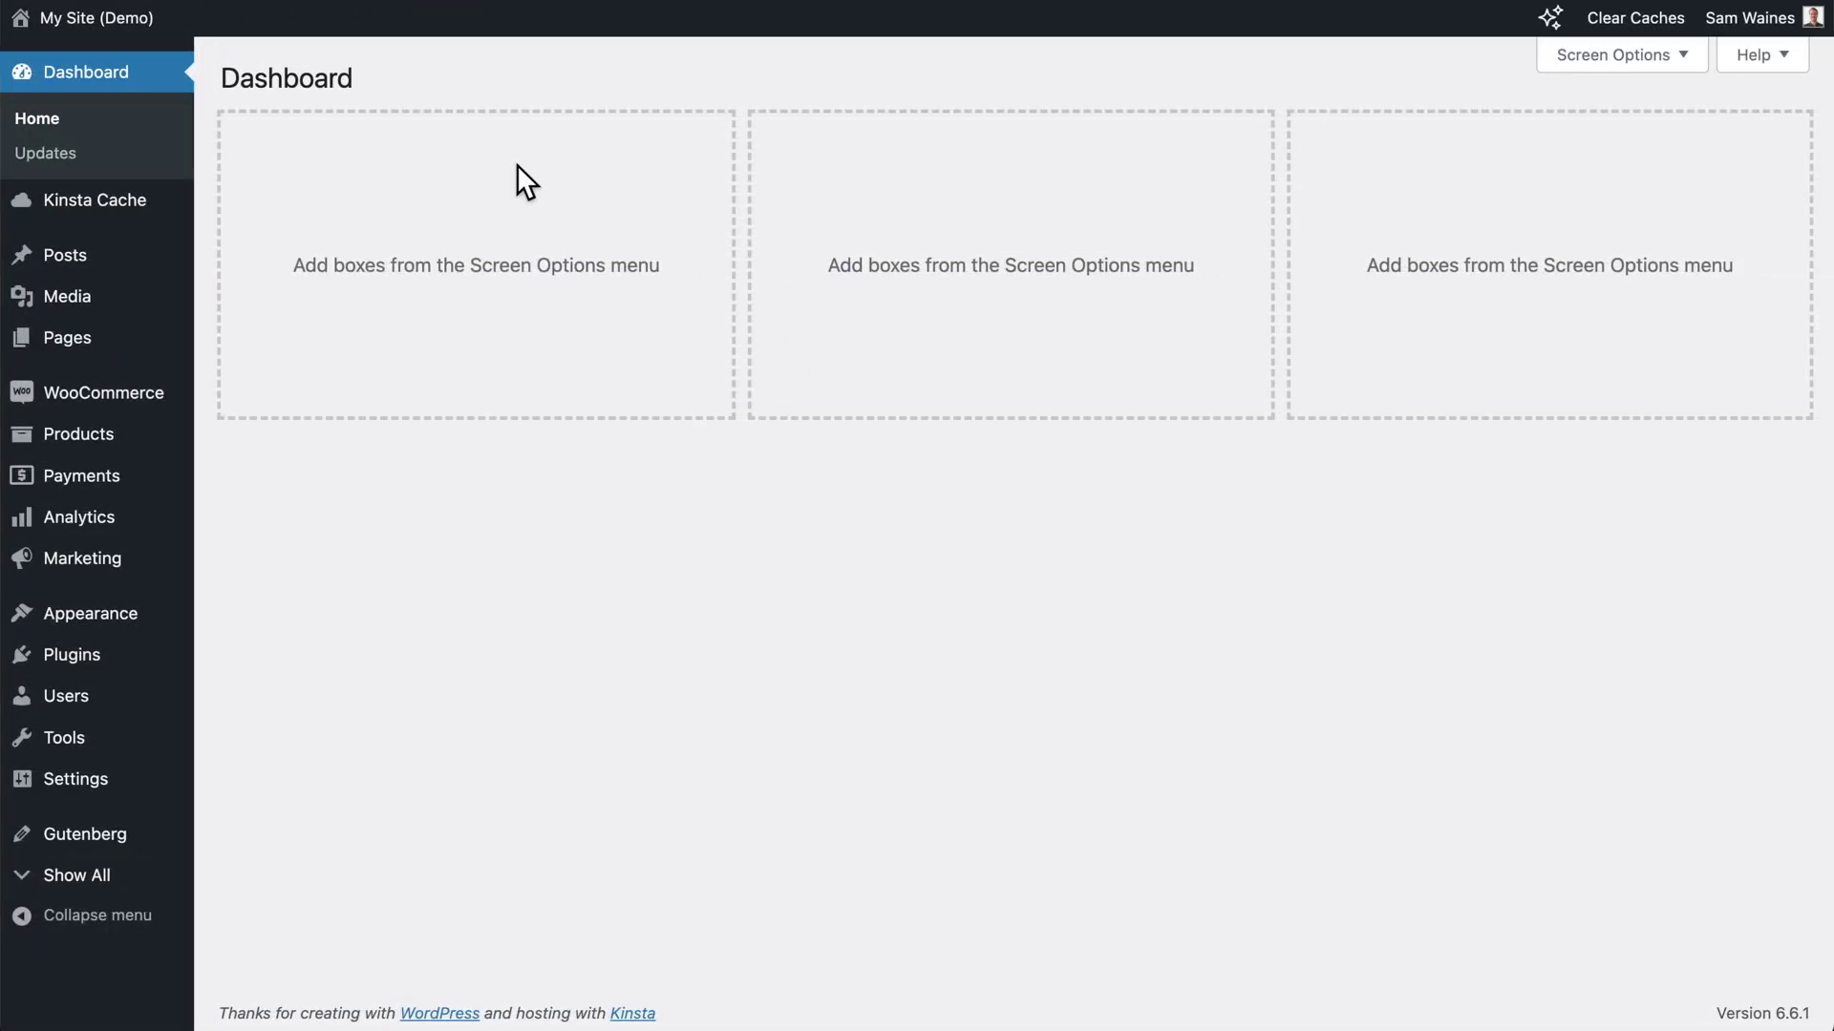
Step: Upload and install woocommerce-product-table-4.0.0.zip as a new plugin, then activate it
mouse_move(99, 656)
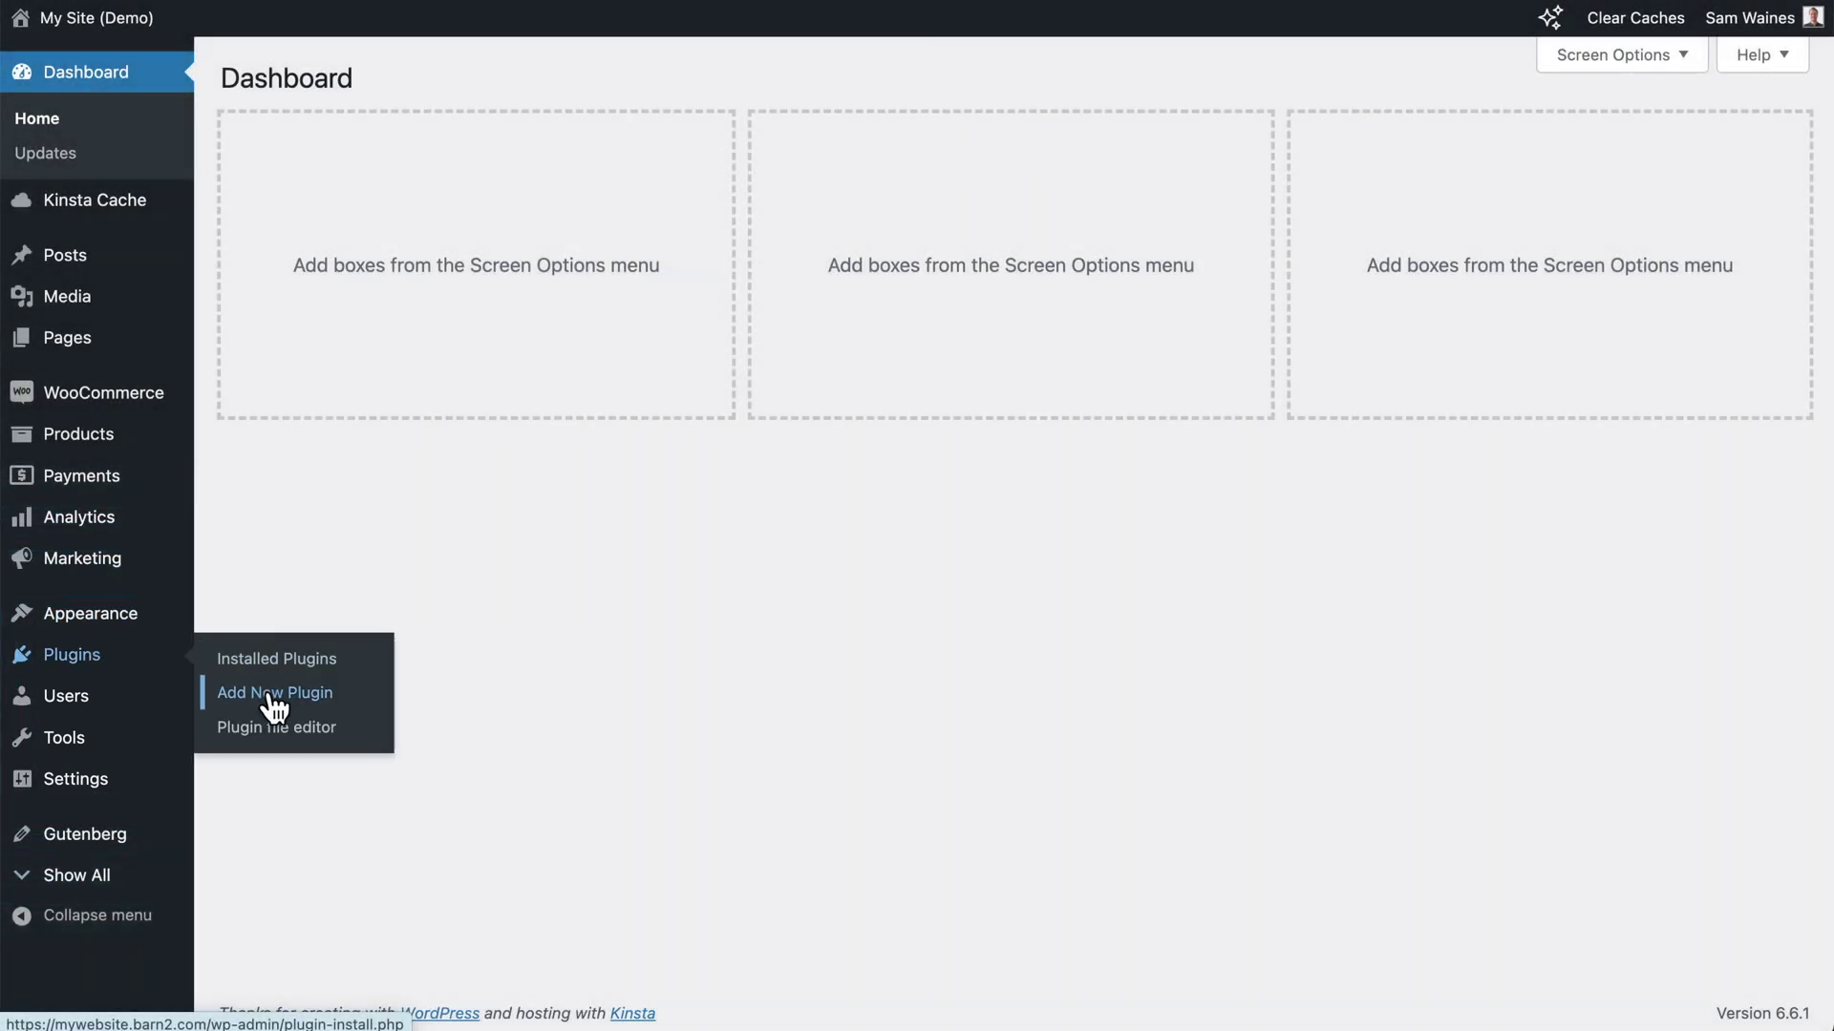
click(275, 695)
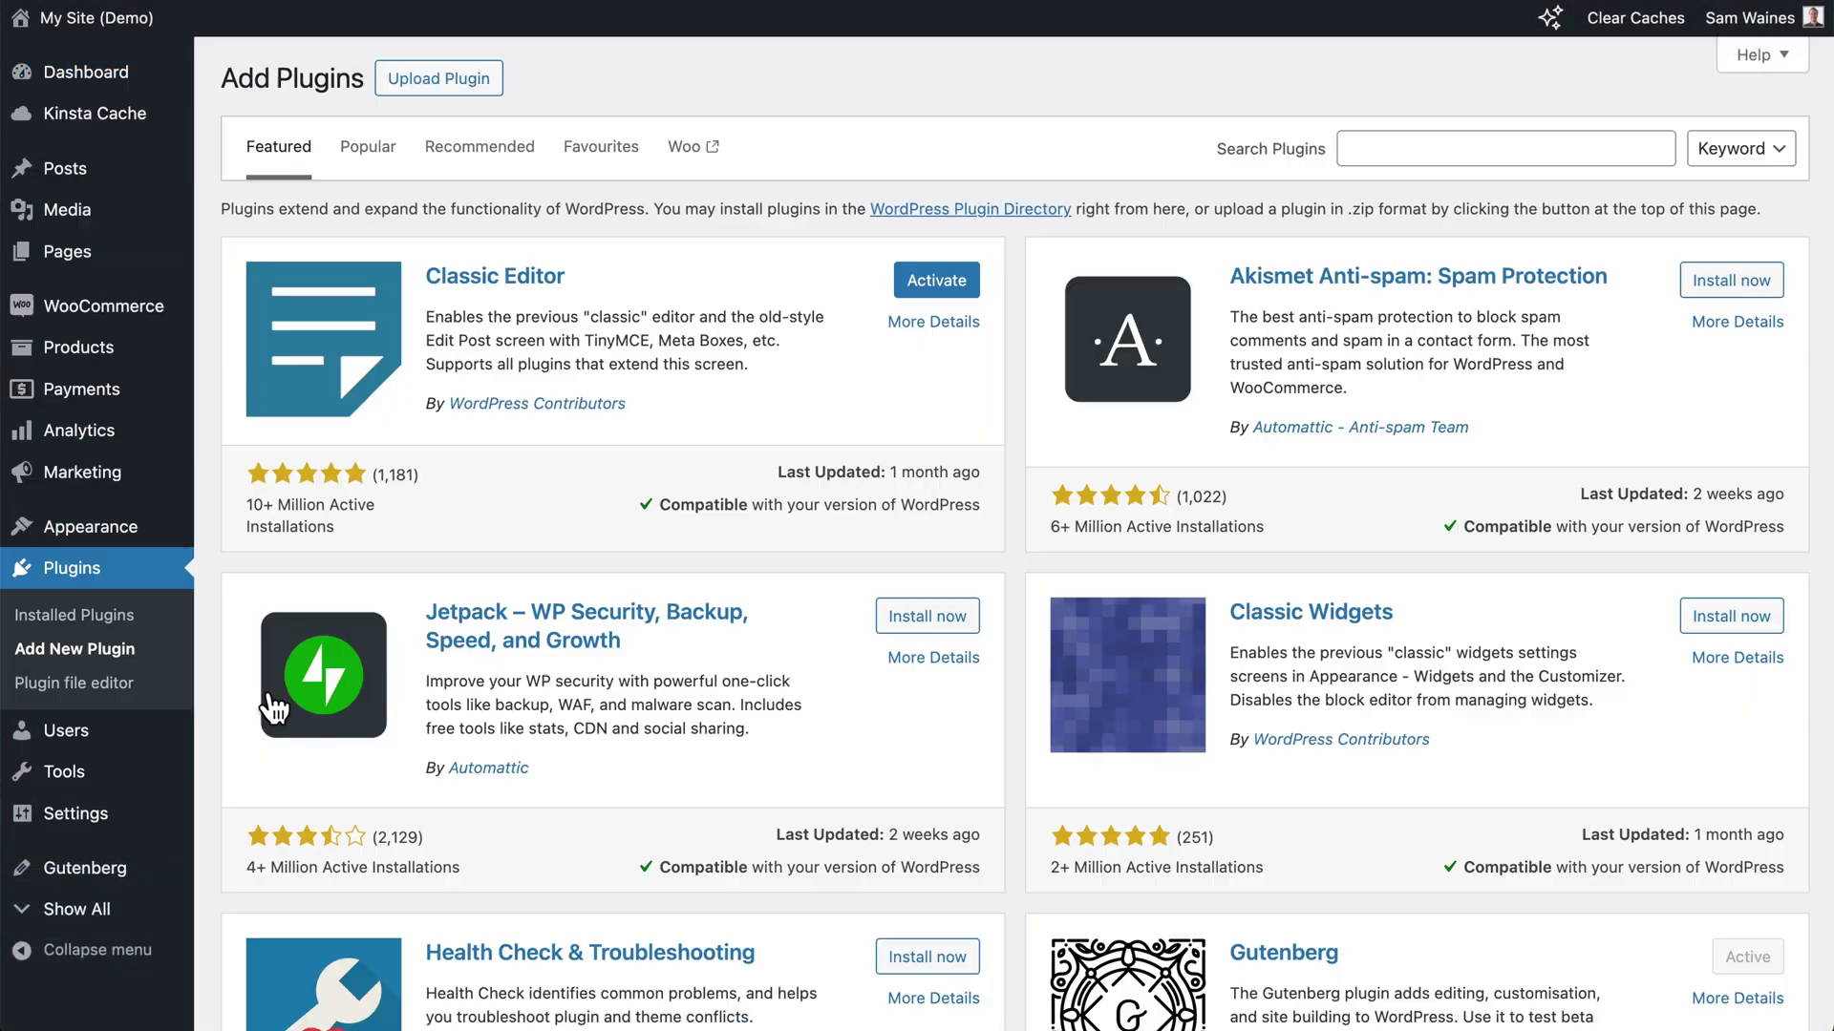
click(441, 80)
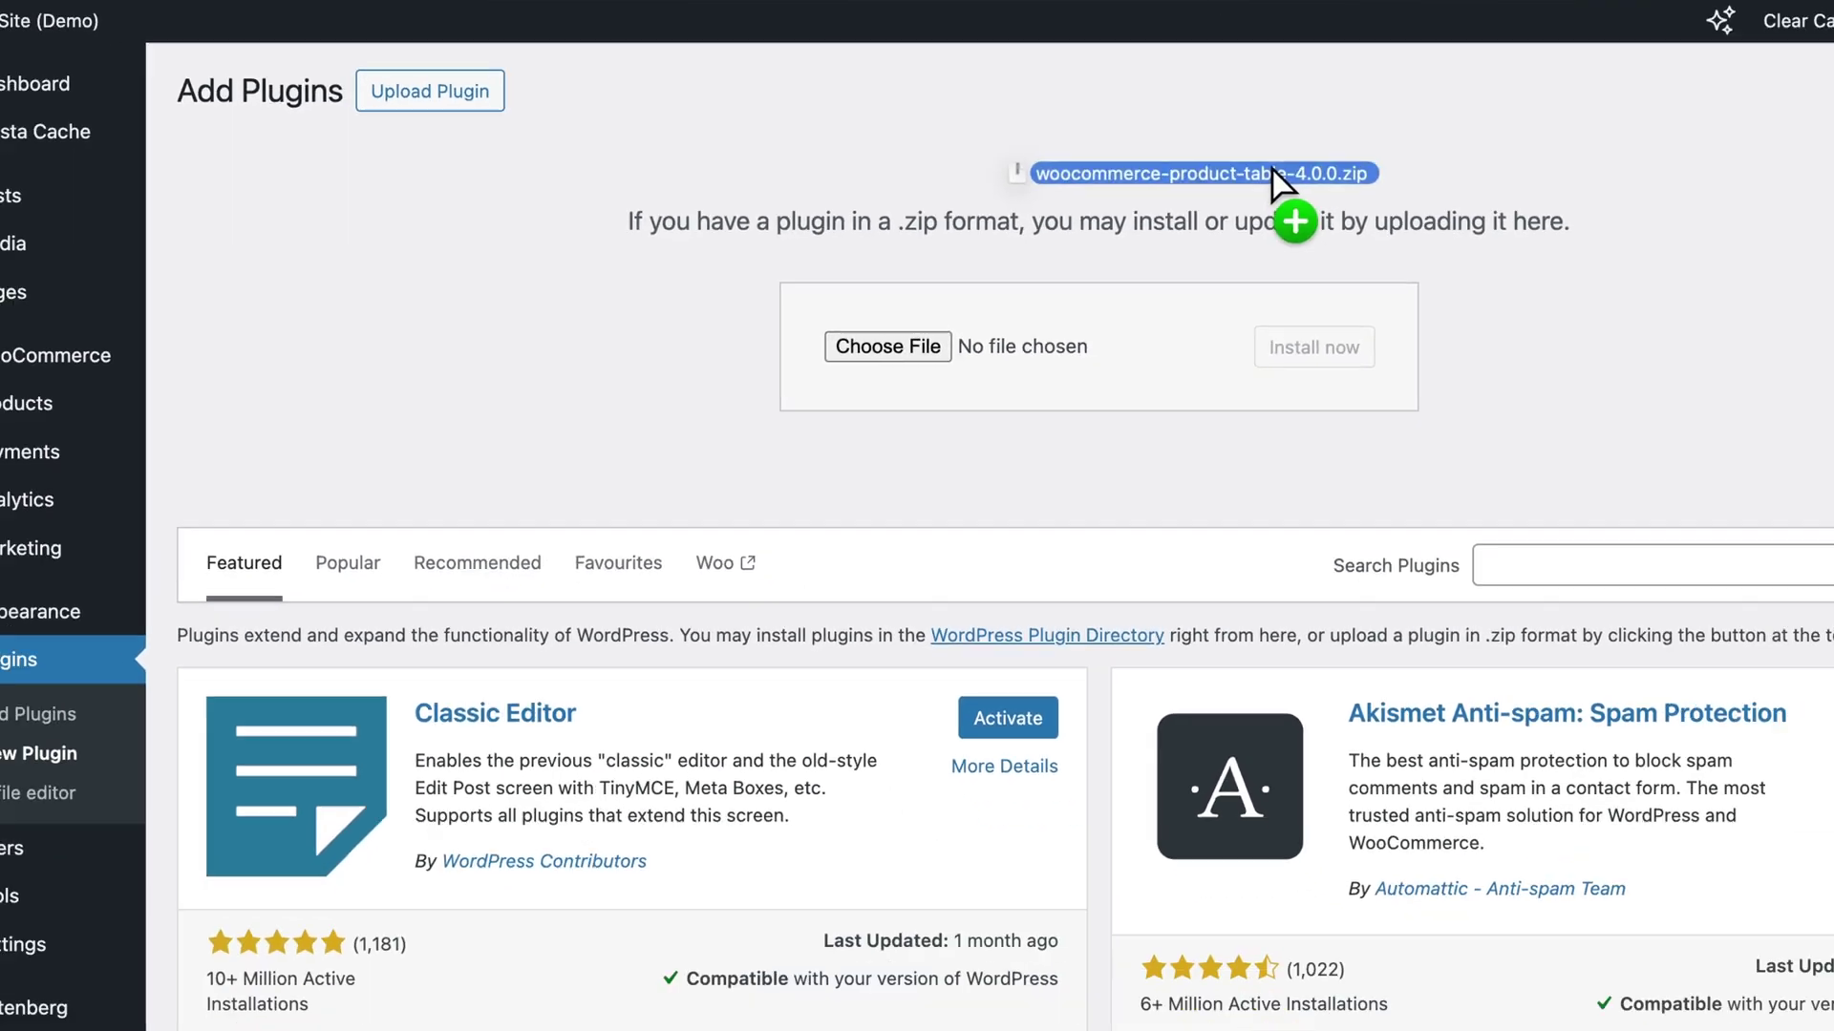
drag(1273, 169, 1027, 285)
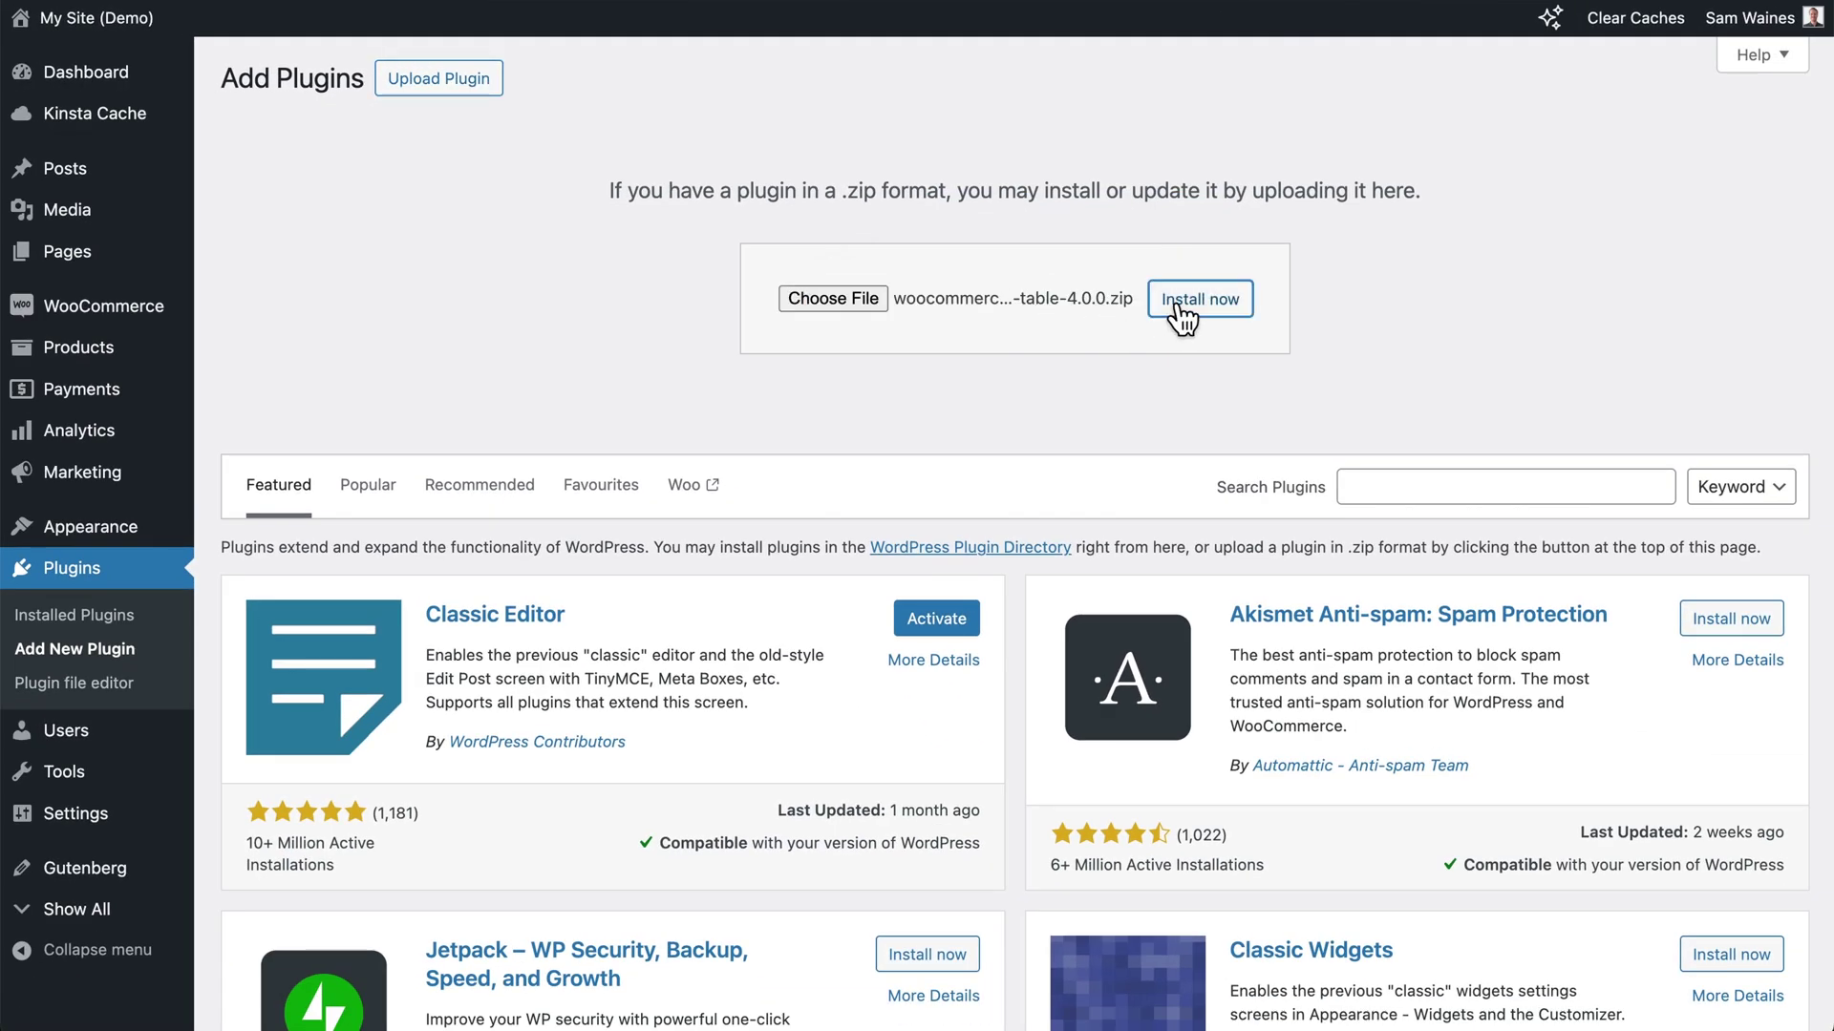
click(1184, 303)
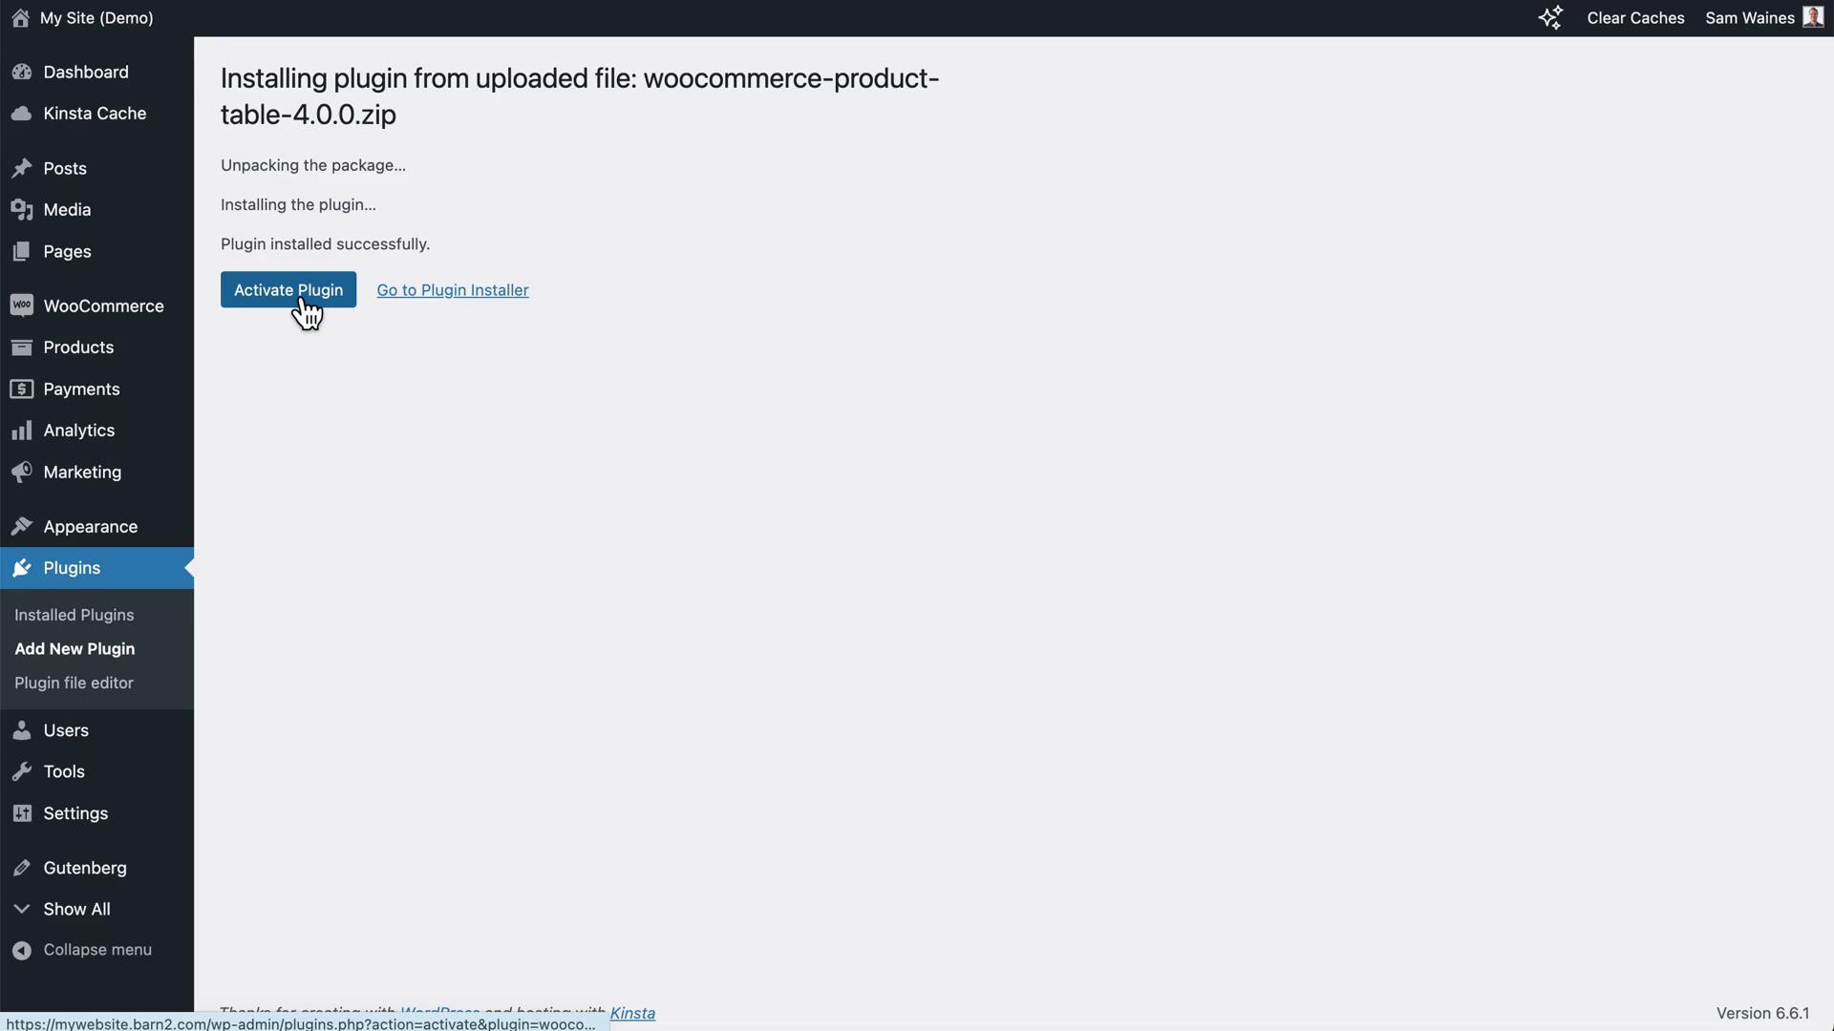
click(289, 290)
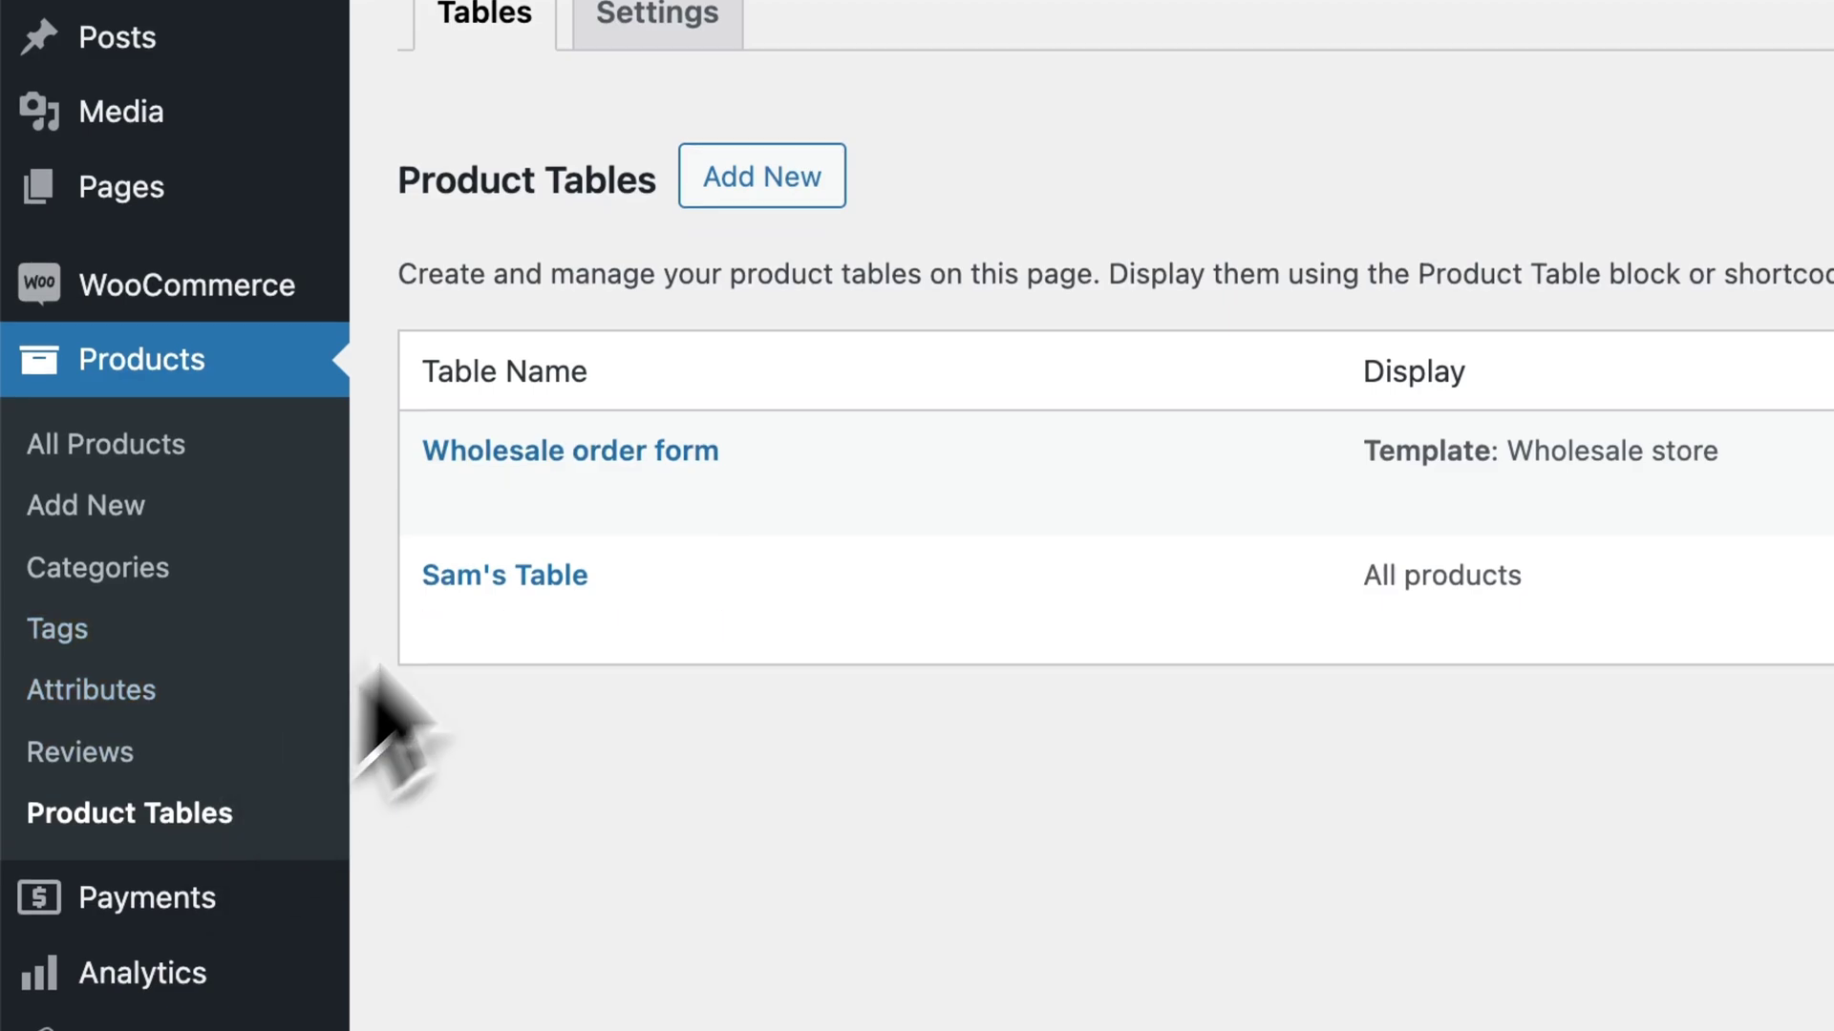
Step: Start a new product table and name it 'Shop Page'
click(807, 180)
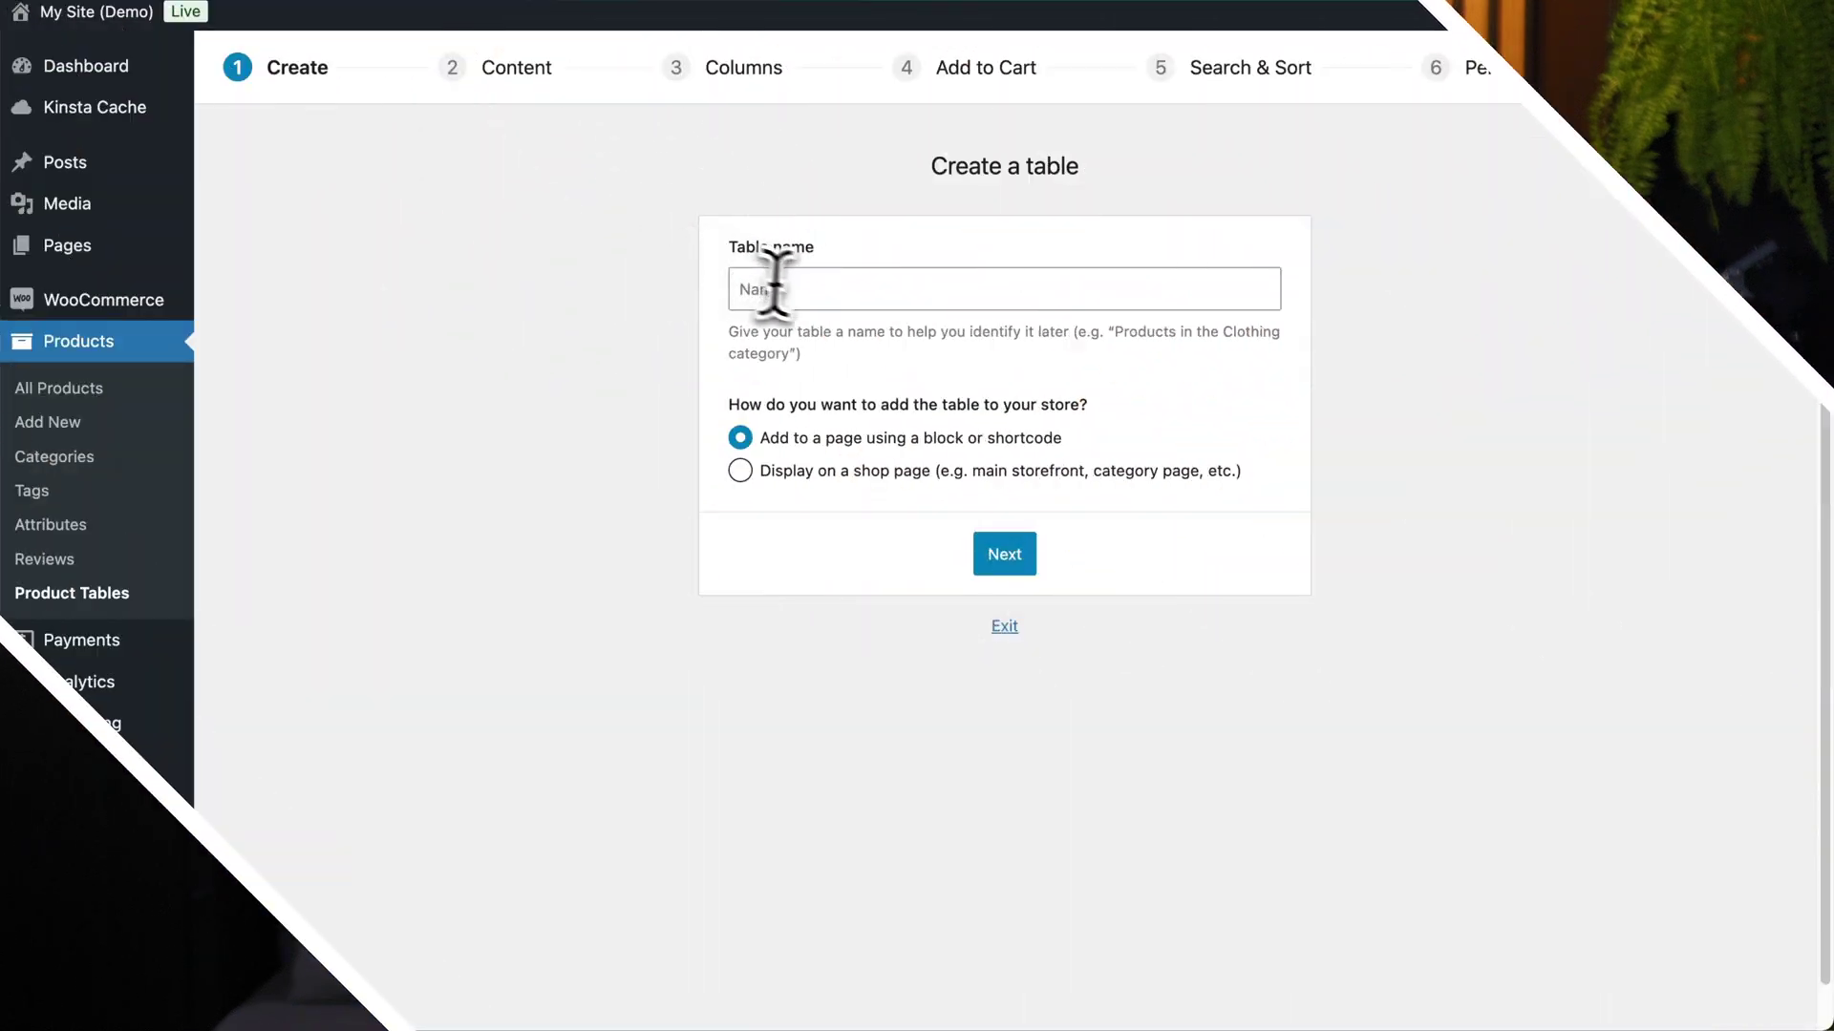
click(822, 291)
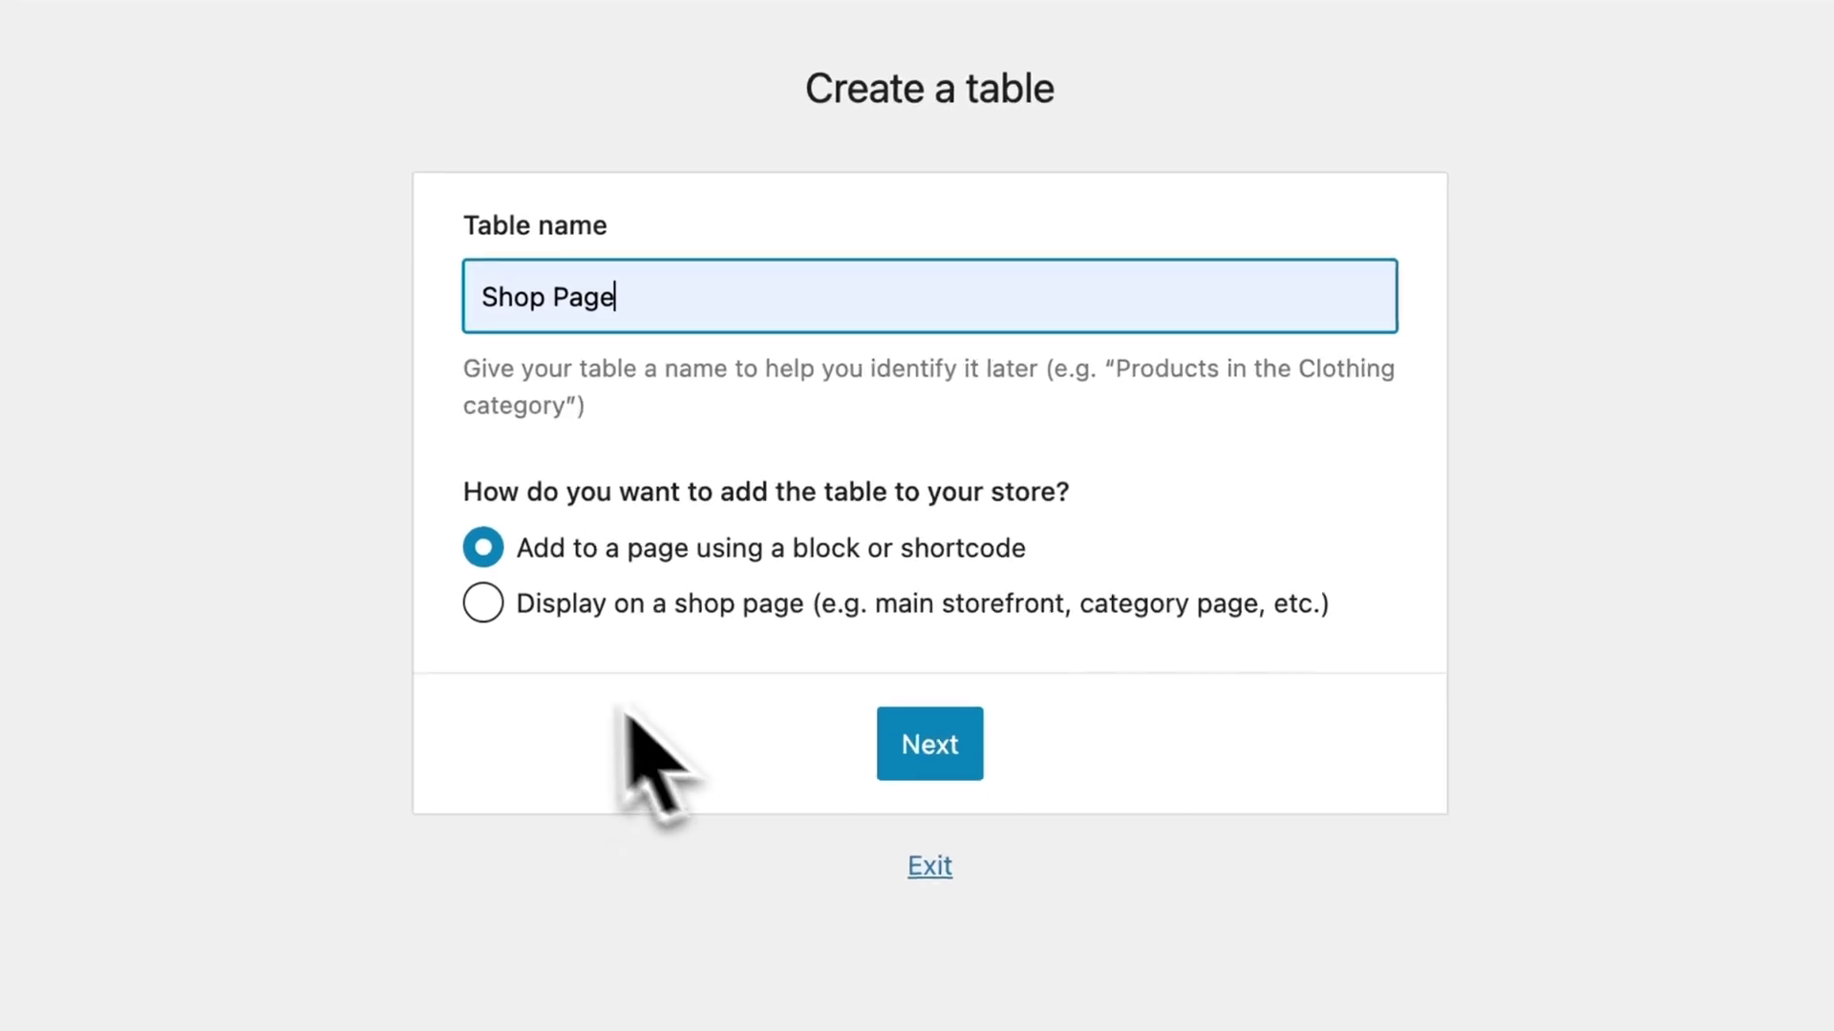
Step: Set the table to display on a shop page, targeting the Shop page template
click(740, 471)
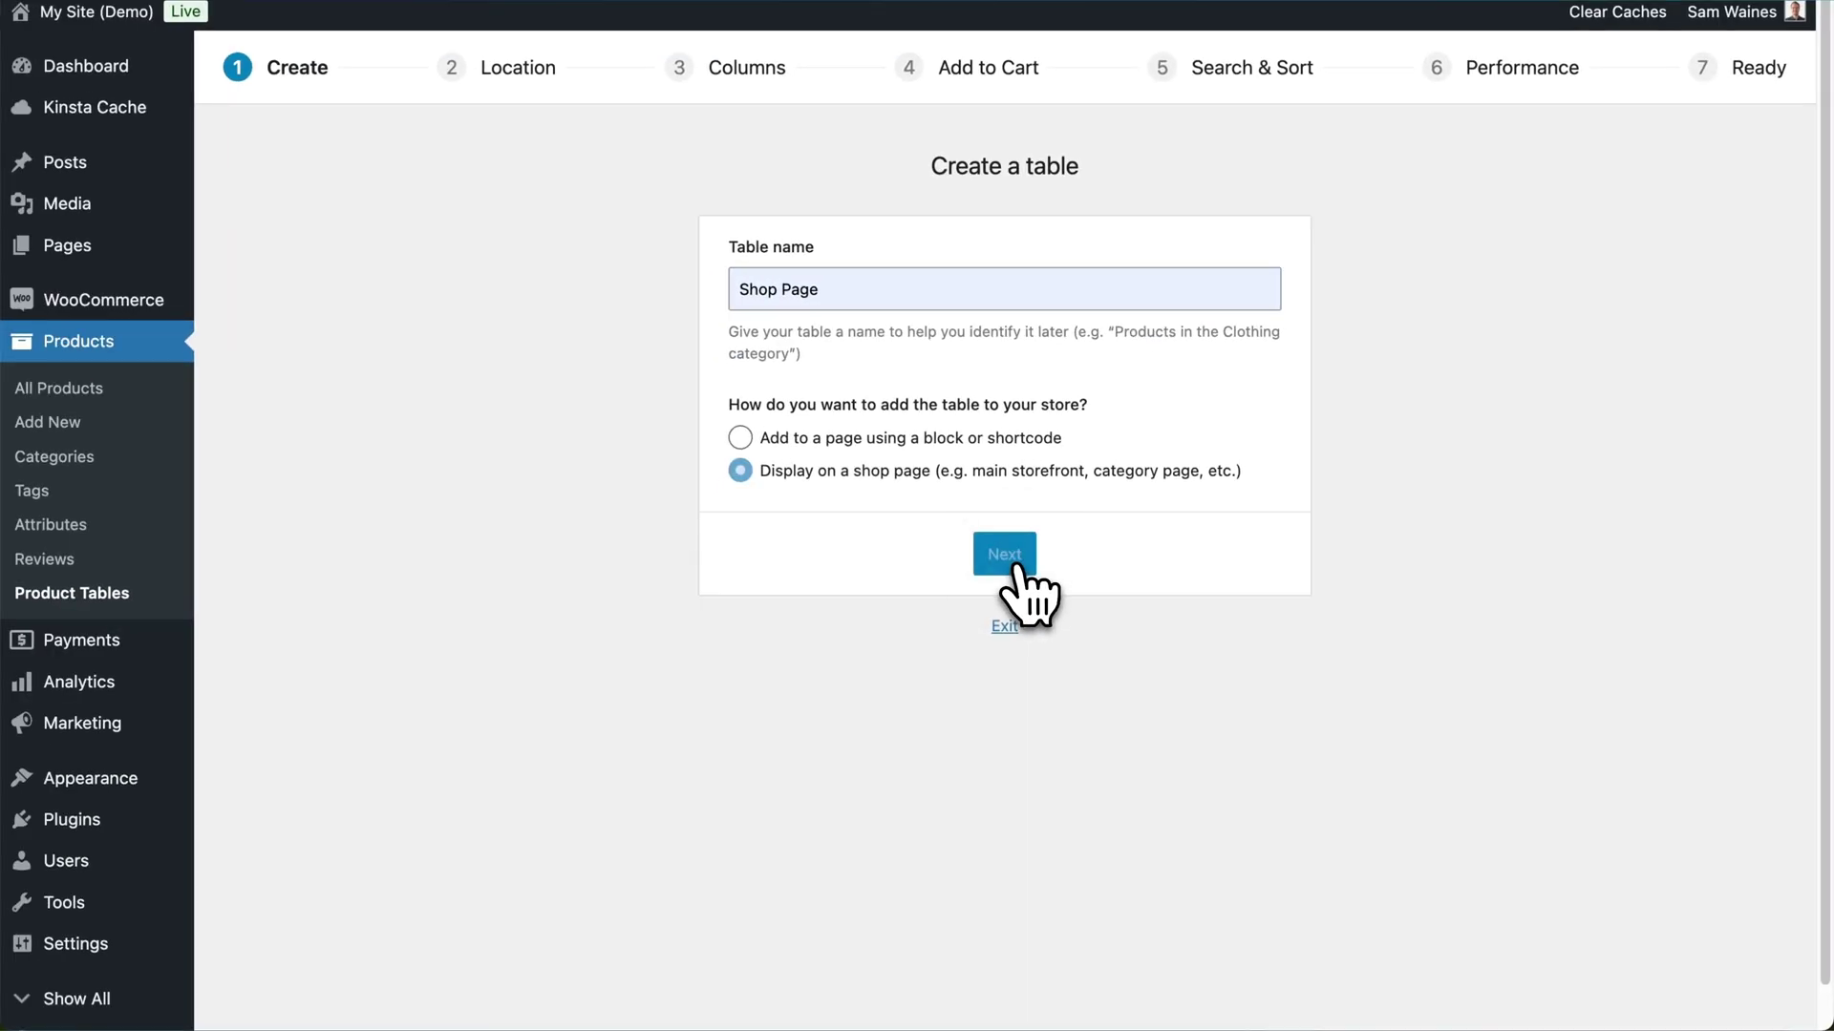
click(912, 790)
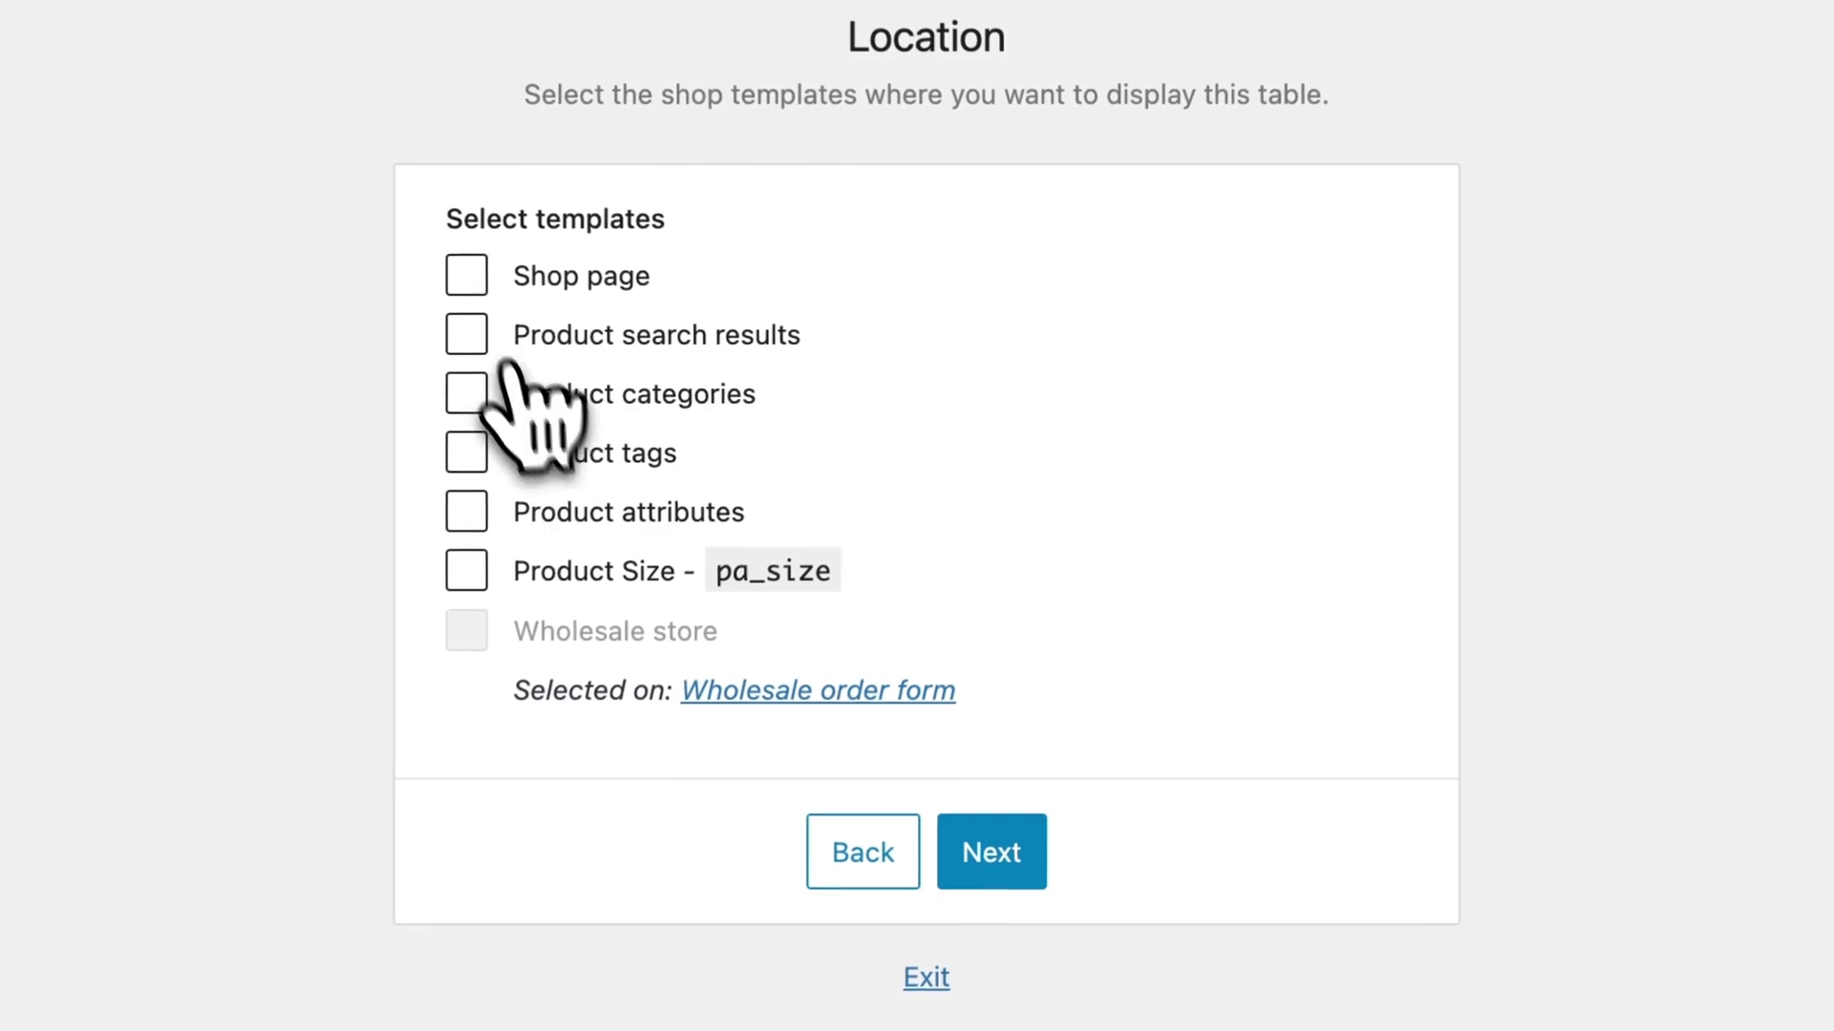
click(740, 304)
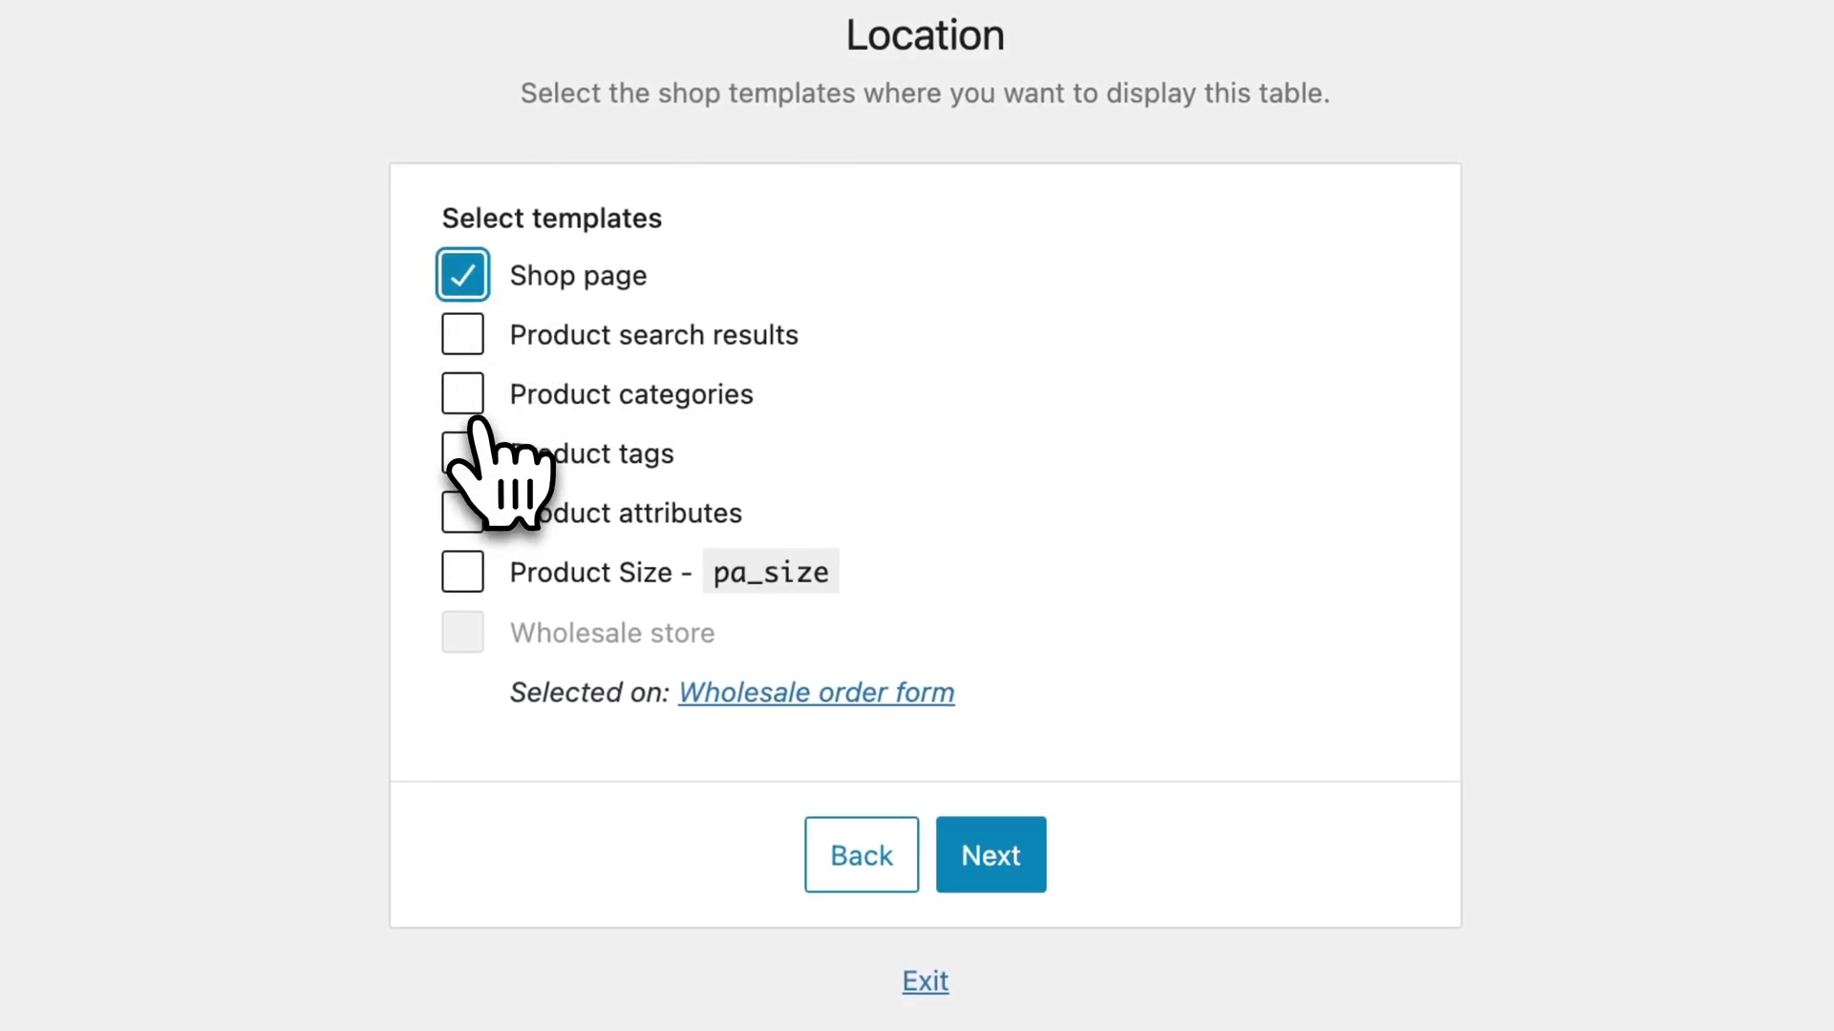
click(991, 855)
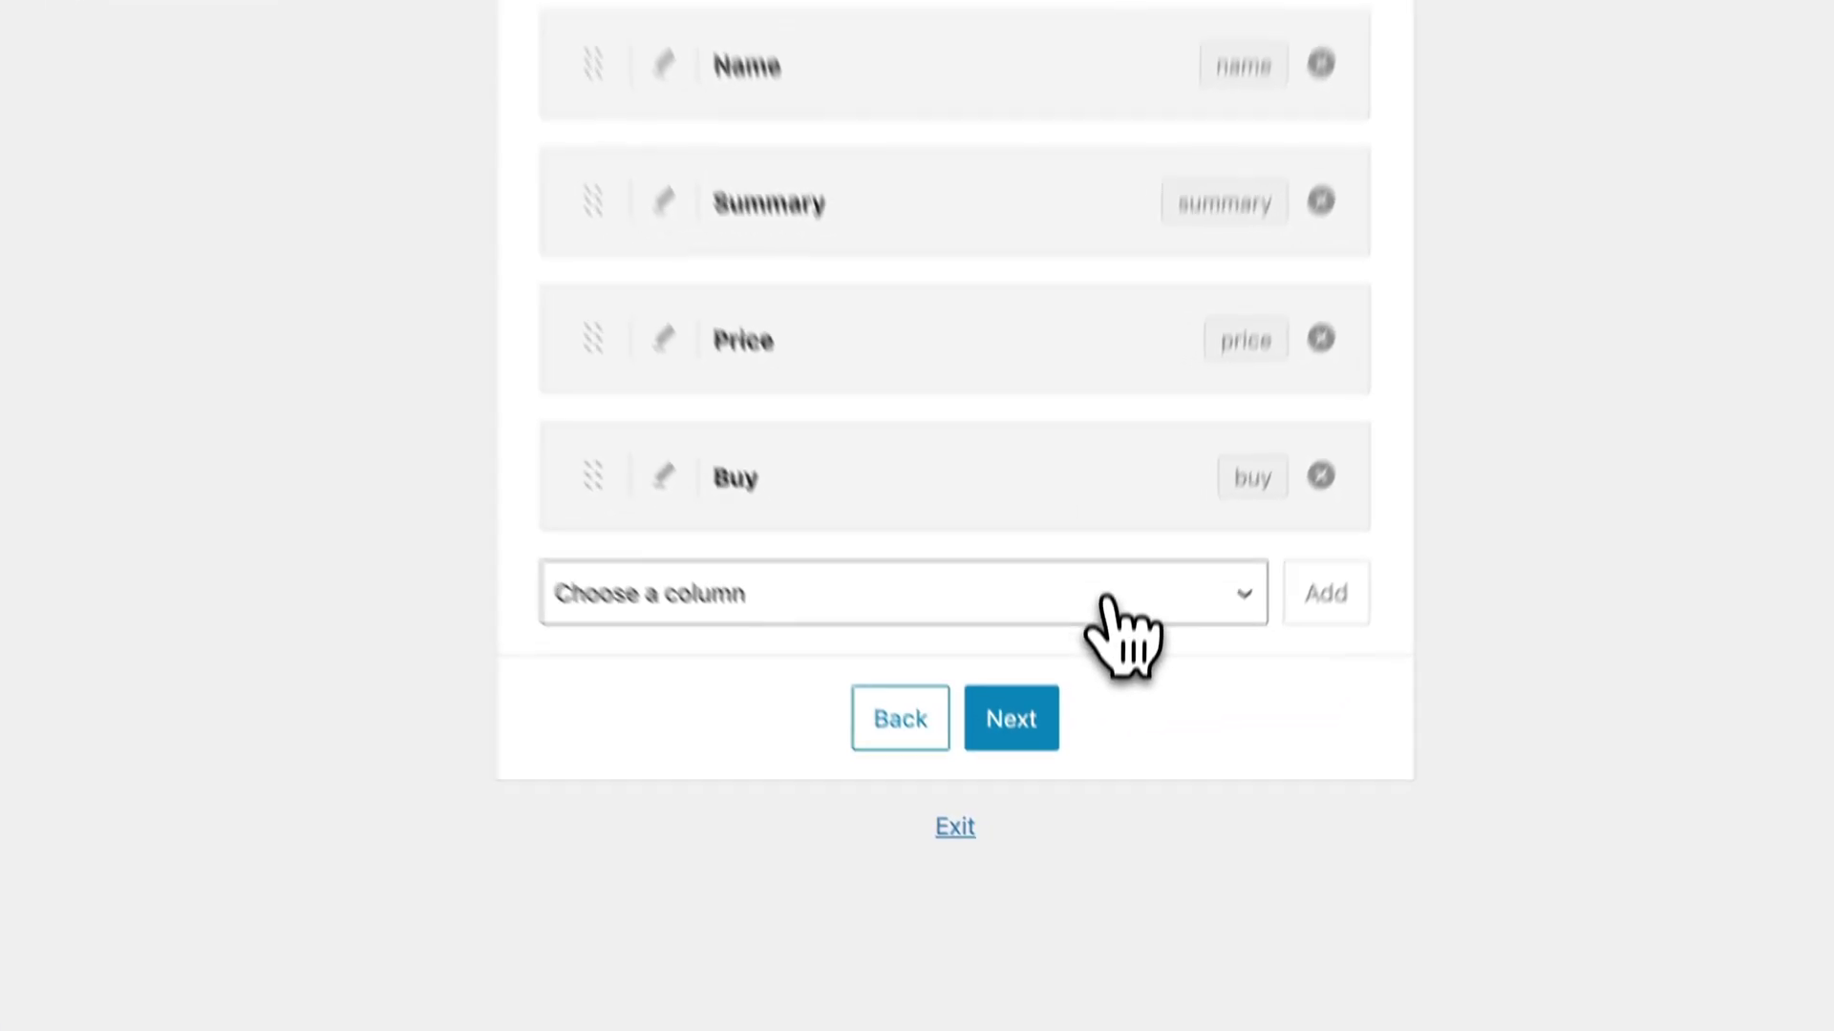
Step: Add a Total column and position it between Price and Buy
click(1100, 745)
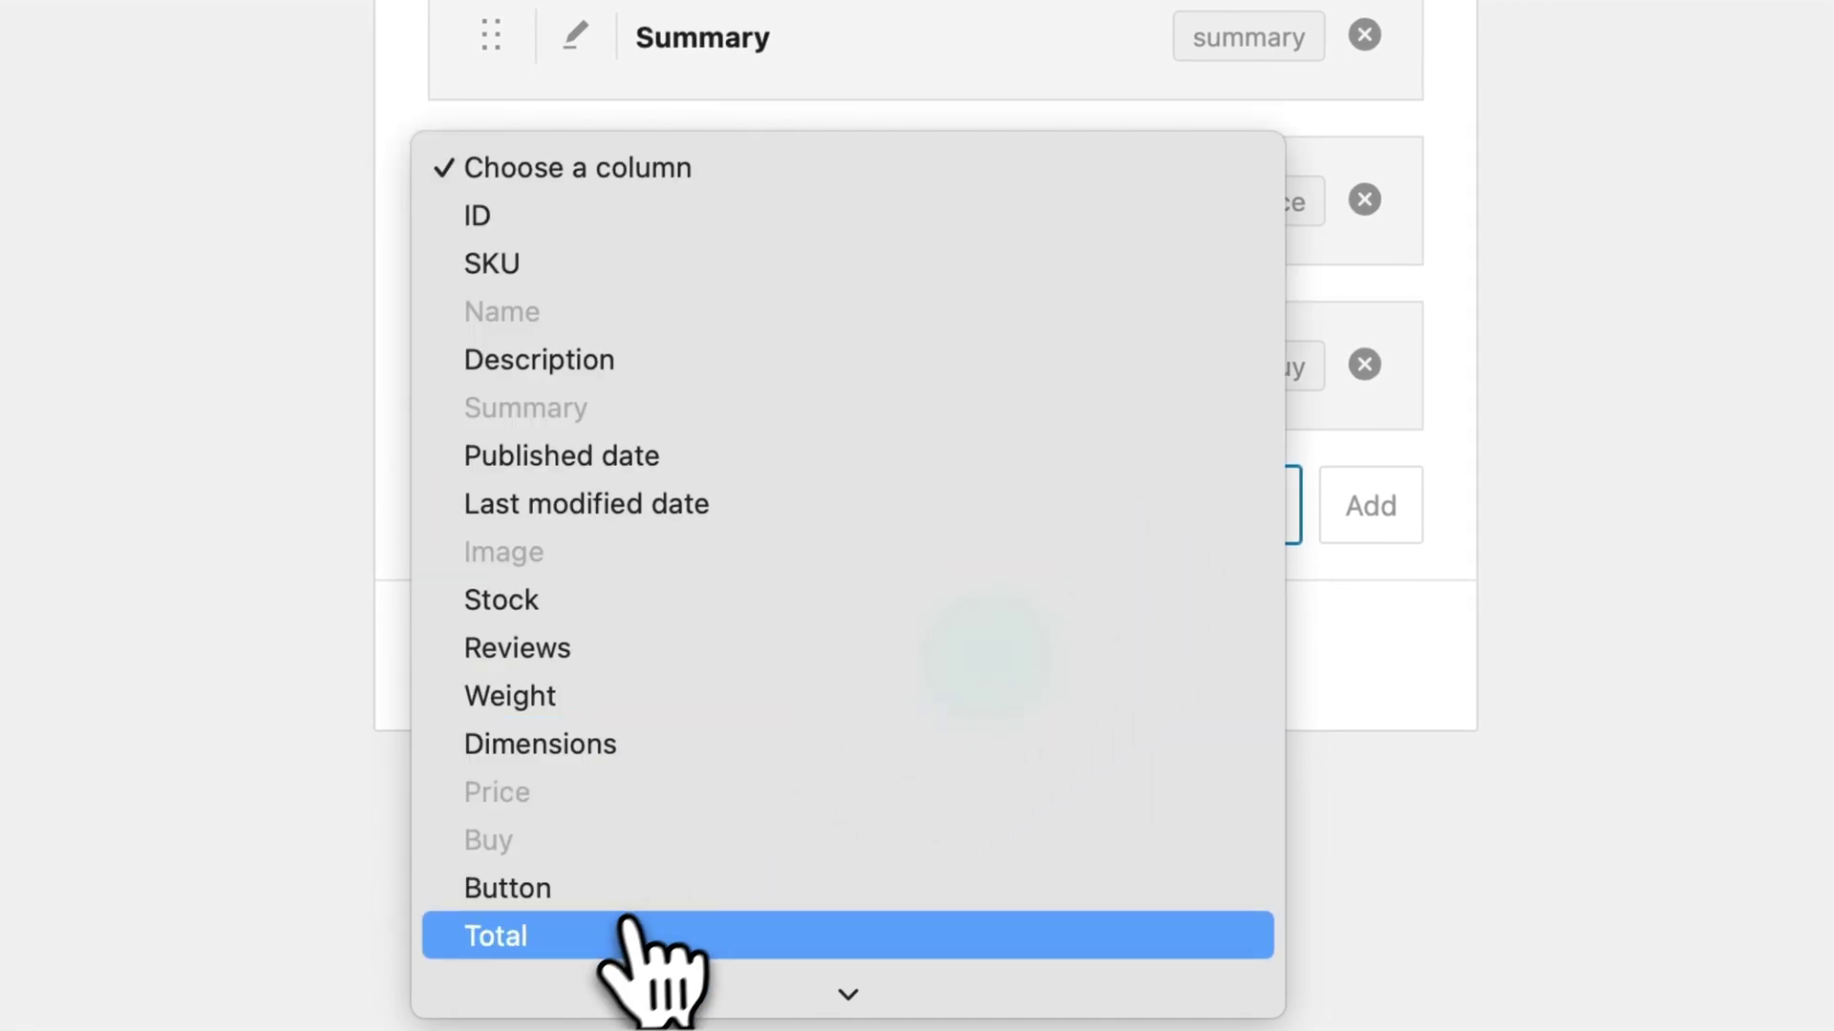
click(603, 942)
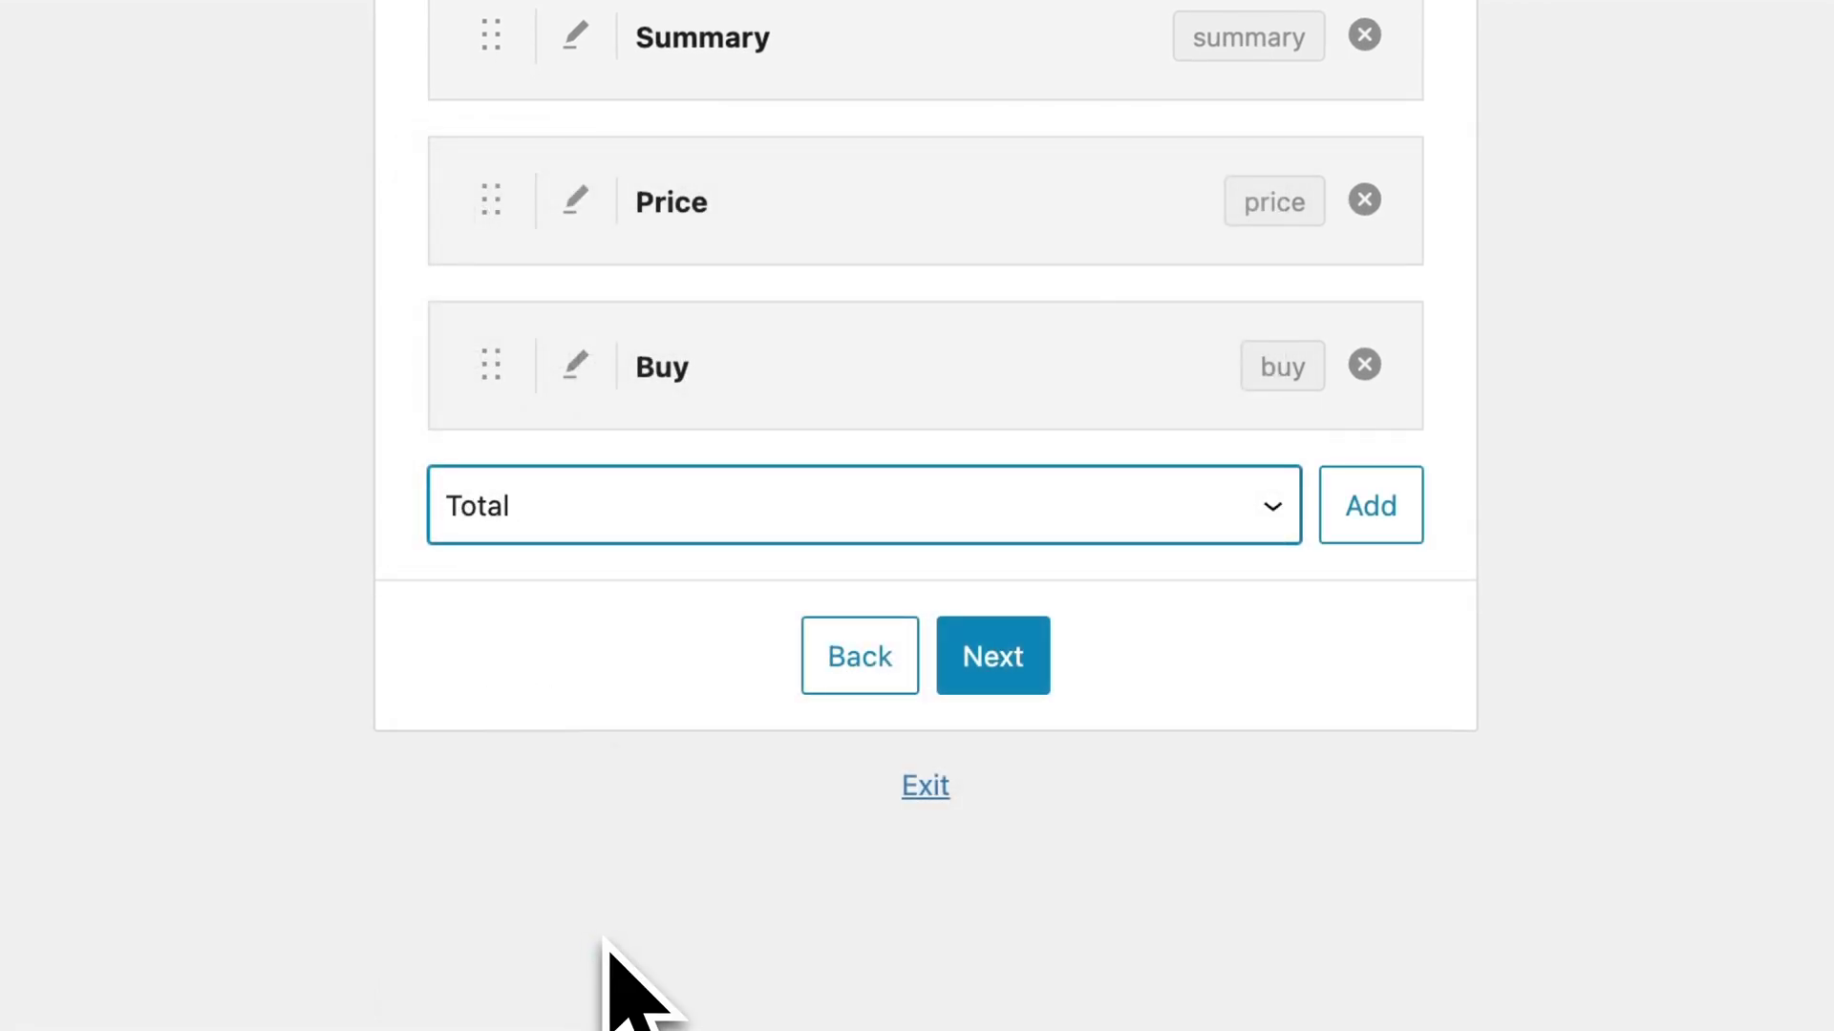
click(1386, 511)
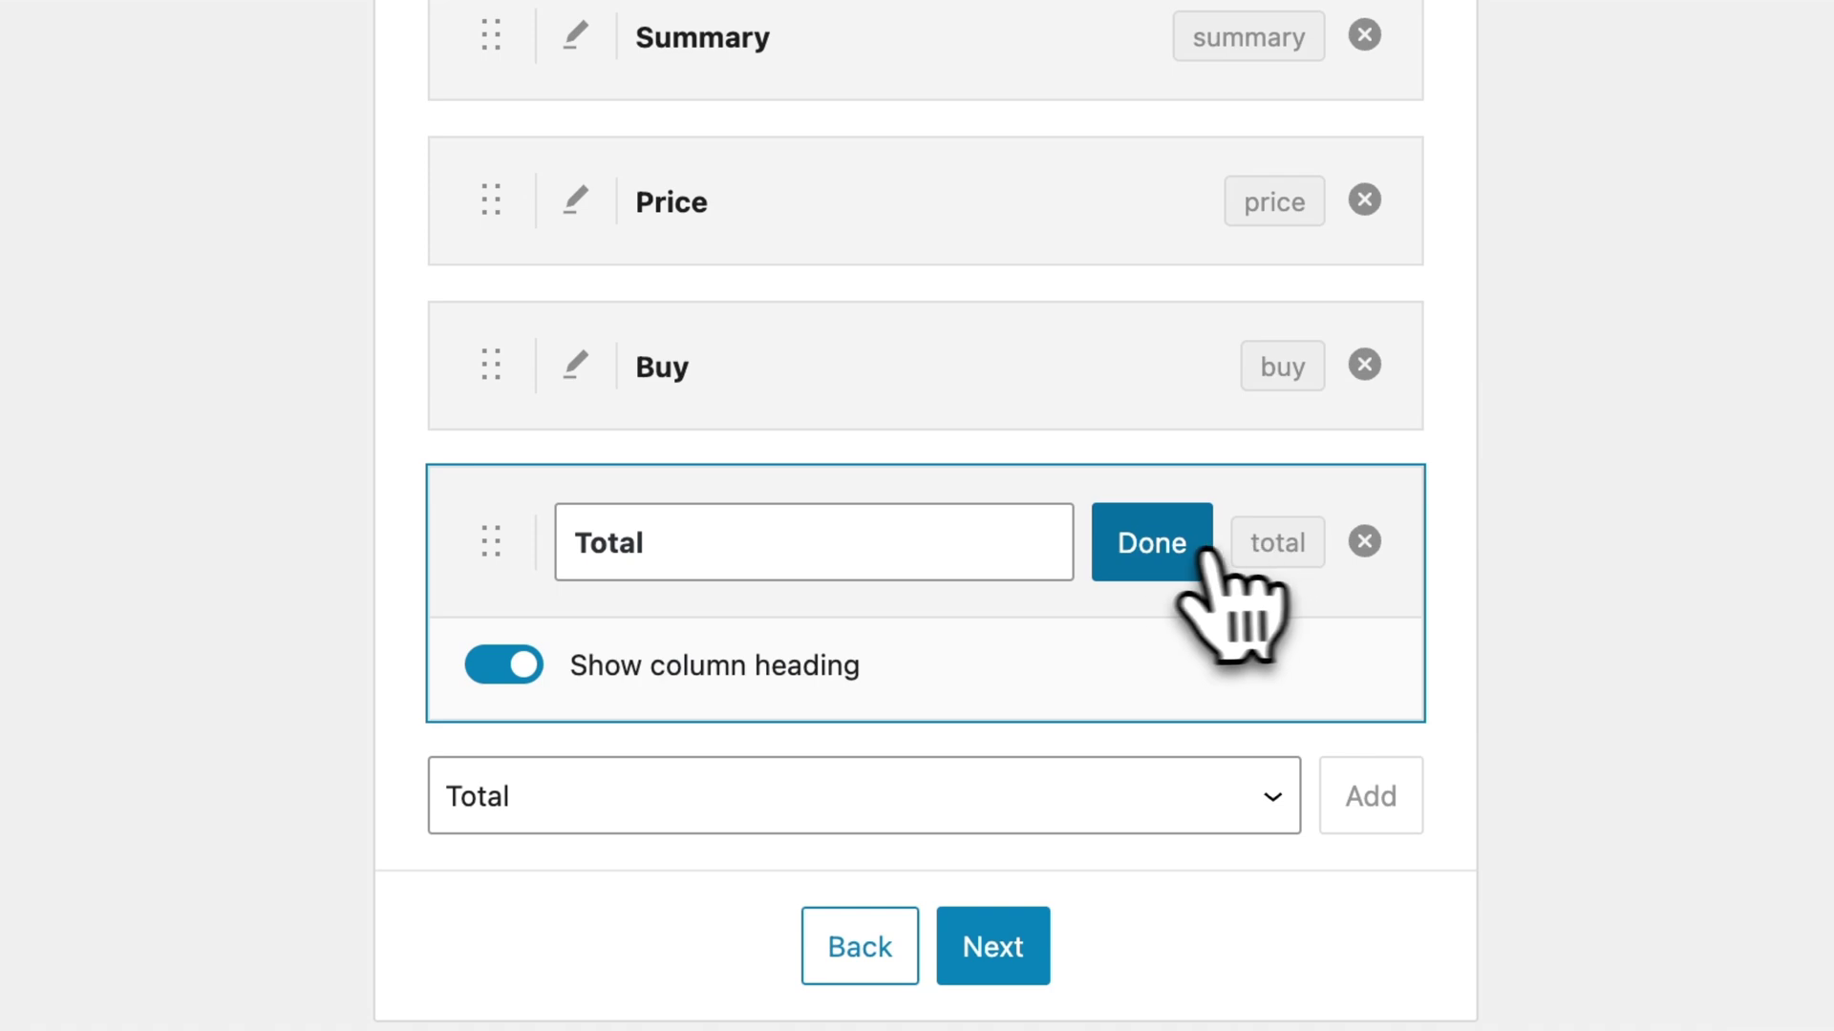
click(1163, 542)
drag(516, 540, 475, 223)
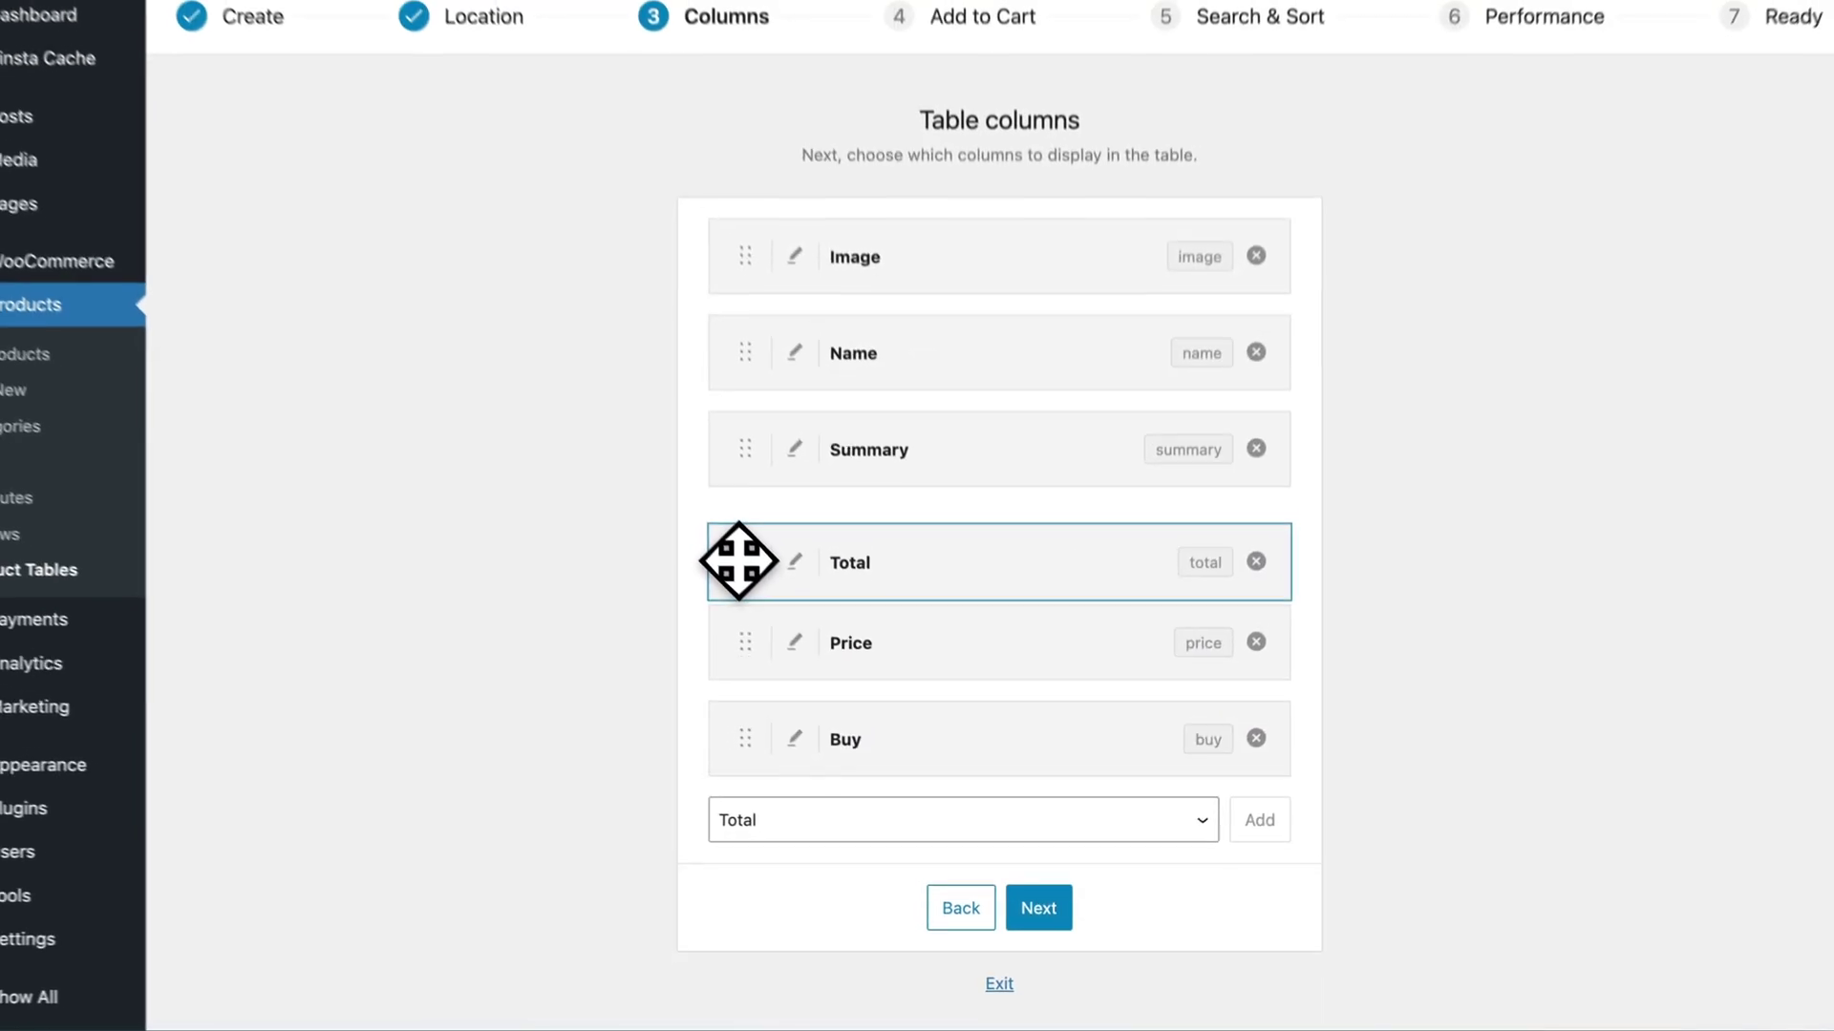
drag(738, 562, 747, 646)
click(1046, 912)
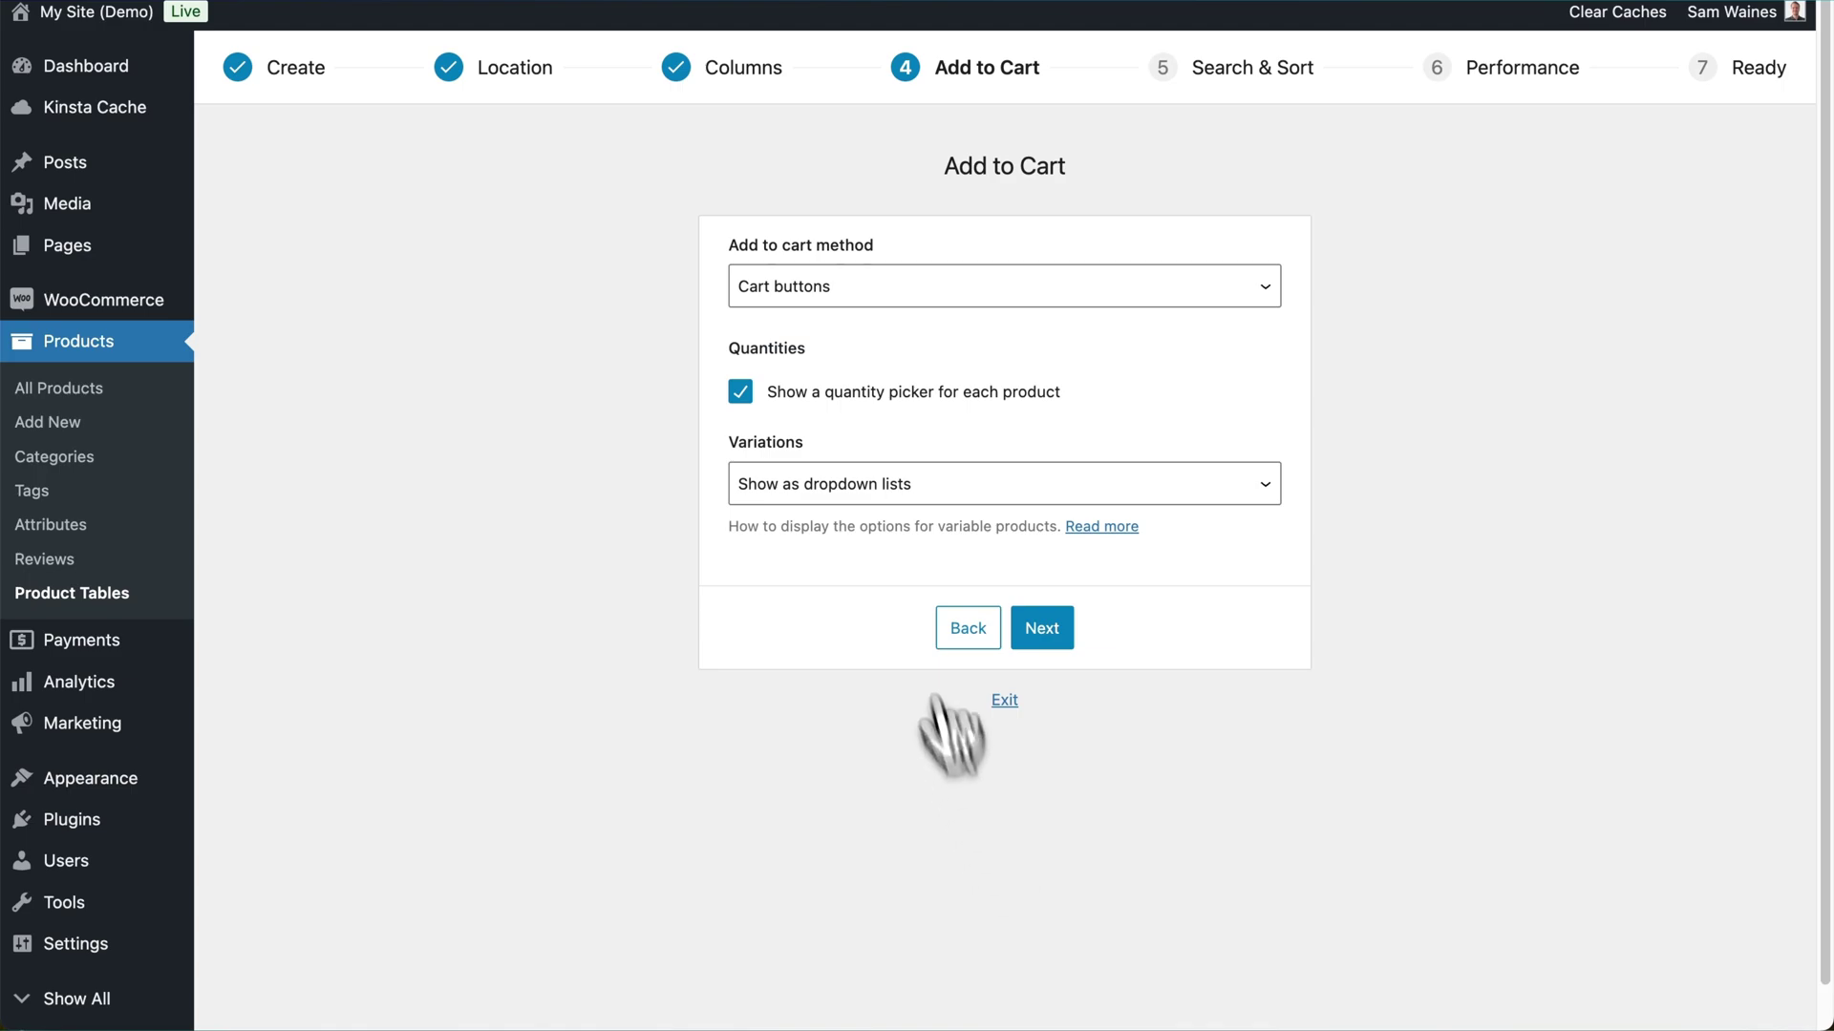
Step: Set add to cart to cart buttons and checkboxes, keeping variations as dropdown lists
click(969, 296)
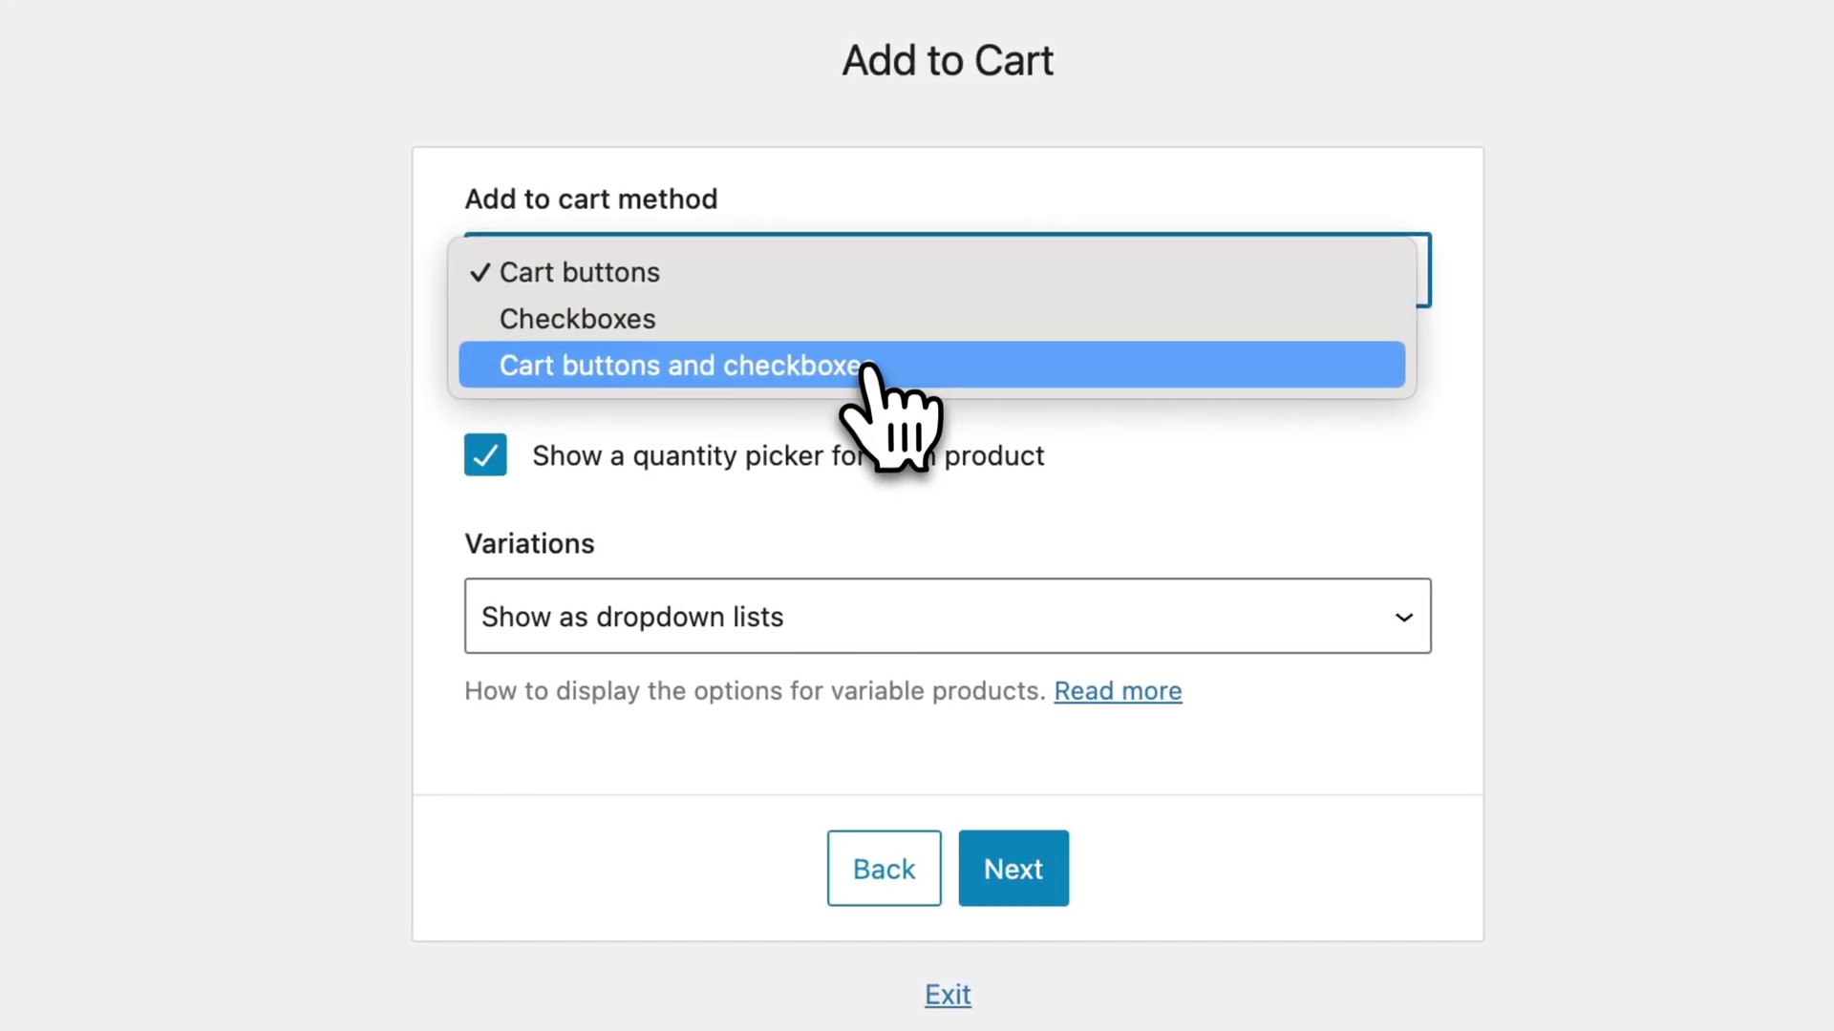
click(960, 346)
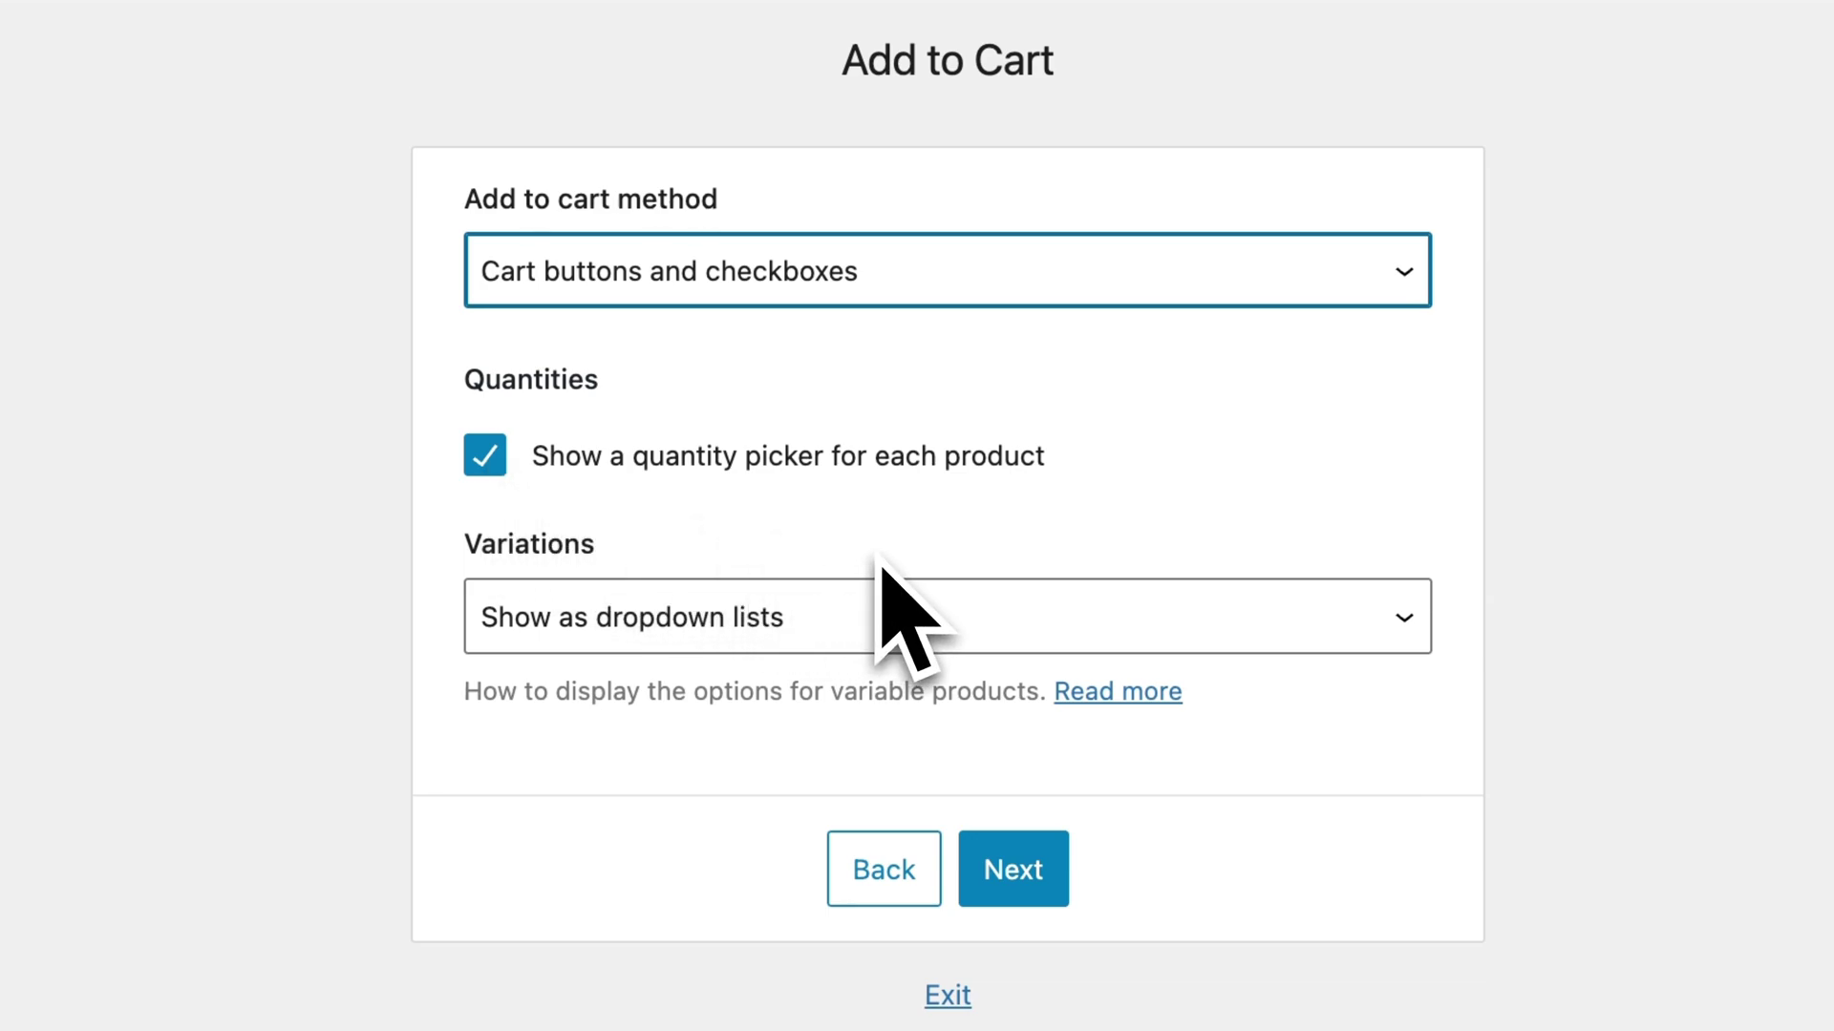
click(871, 618)
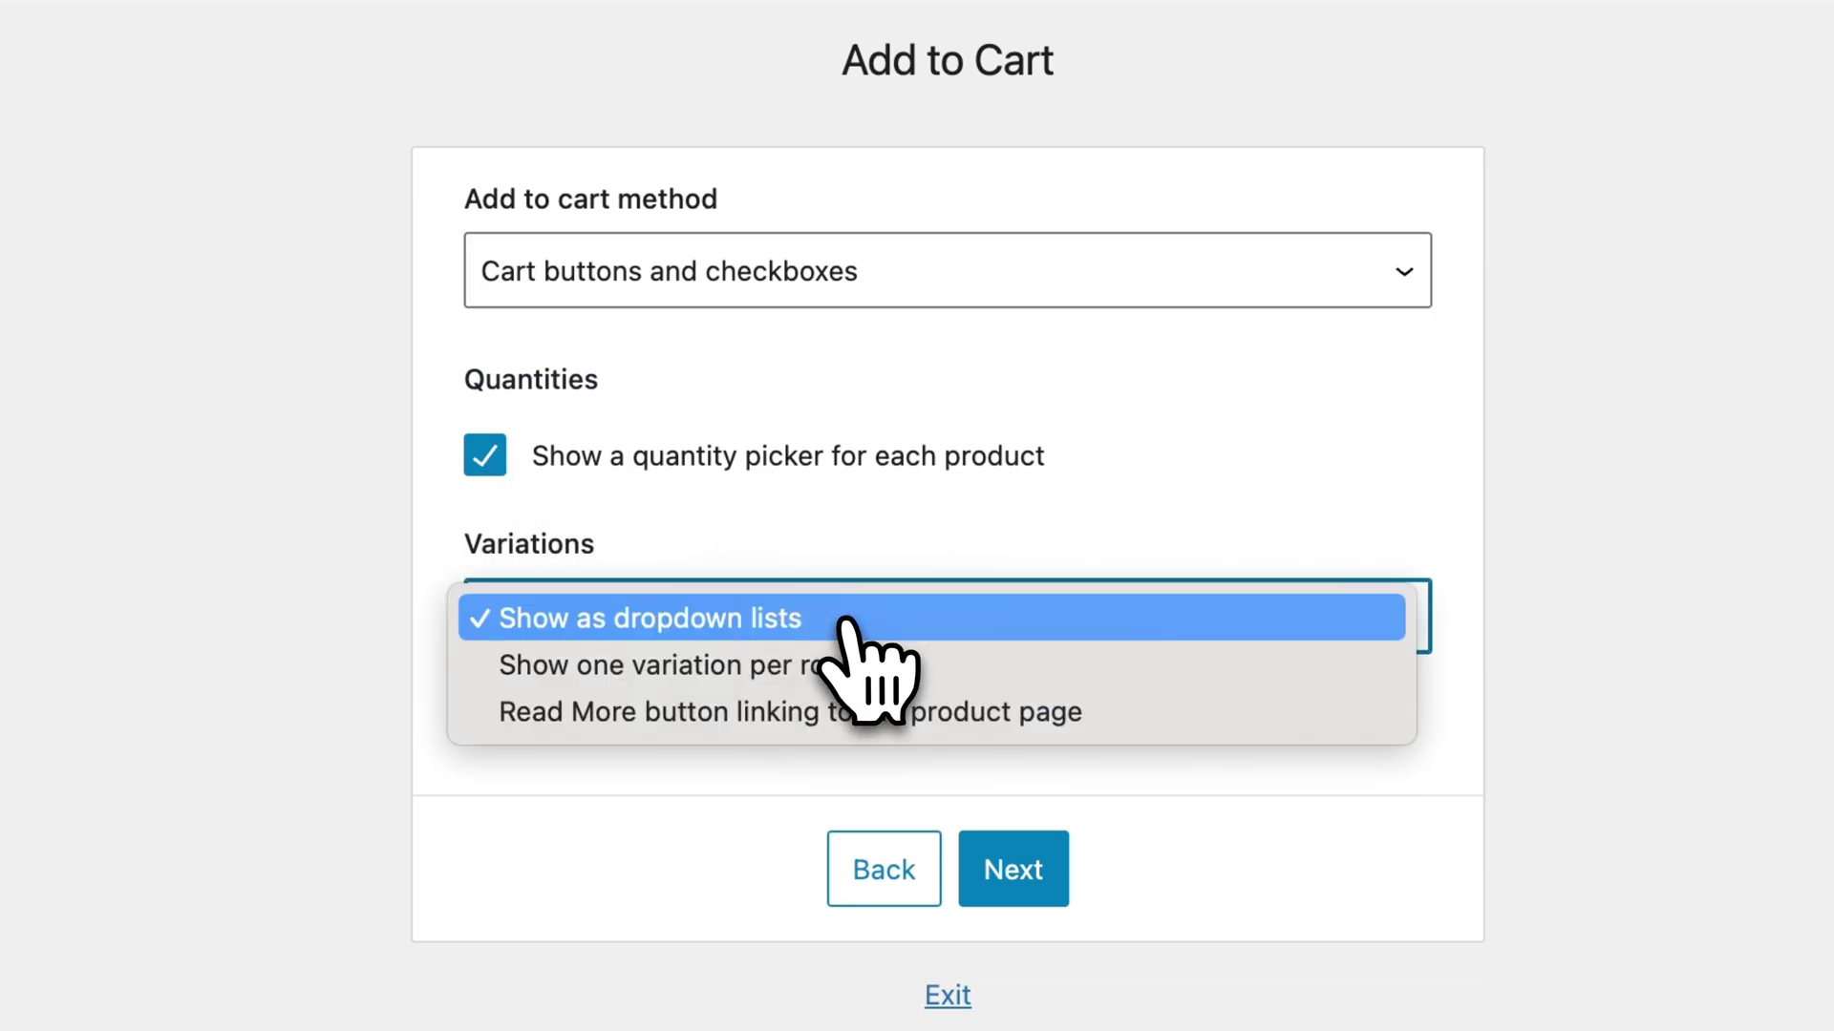
click(822, 631)
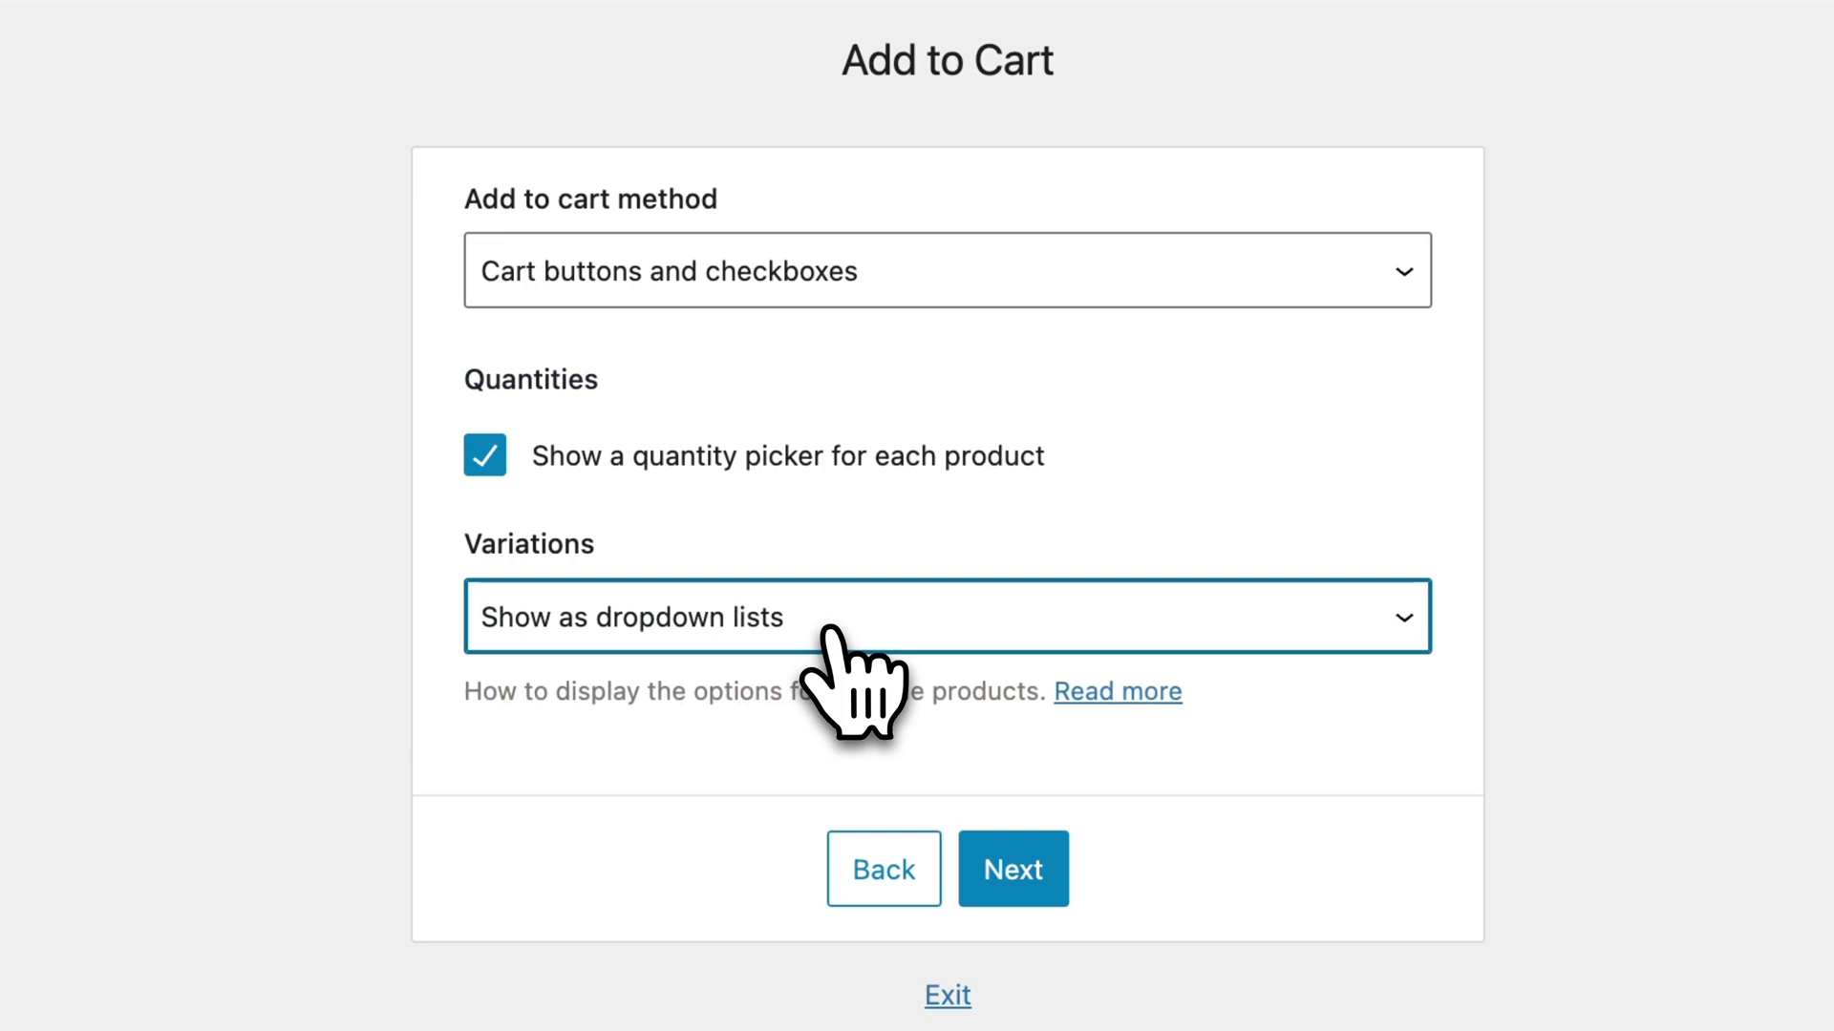
click(1016, 883)
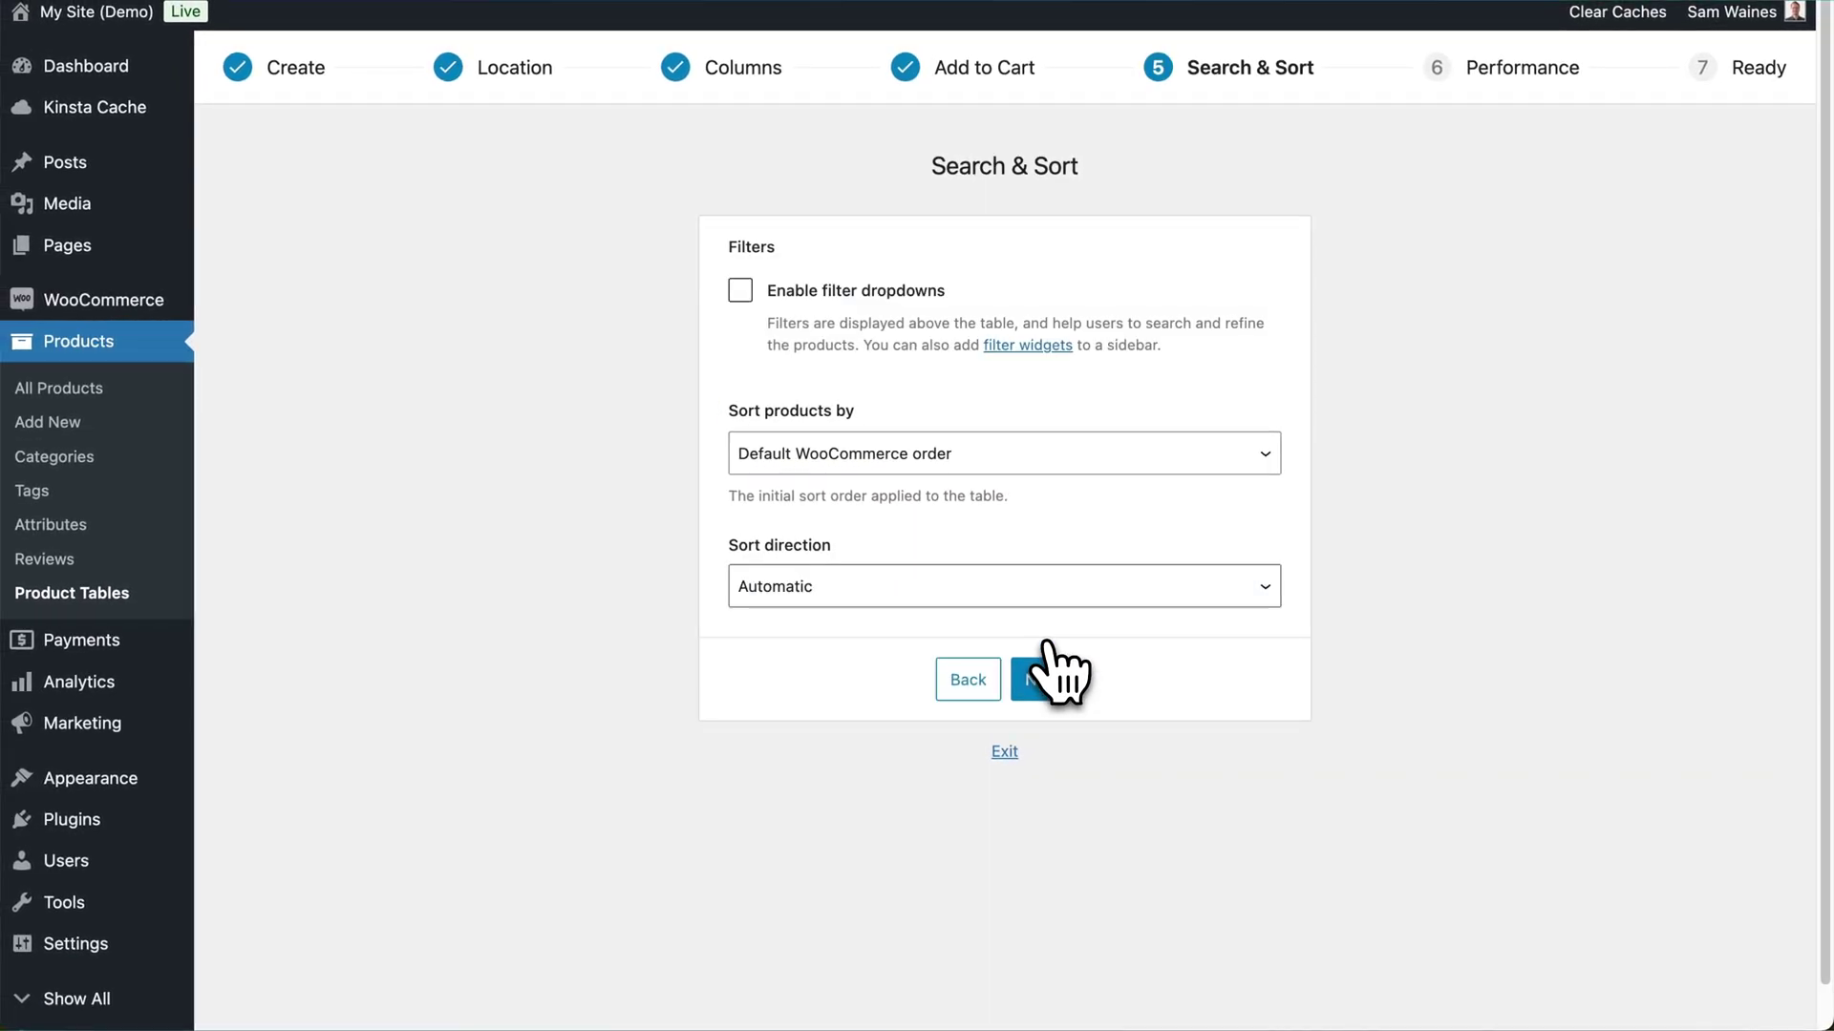
Step: Keep the Search & Sort and Performance defaults and create the table
click(1044, 669)
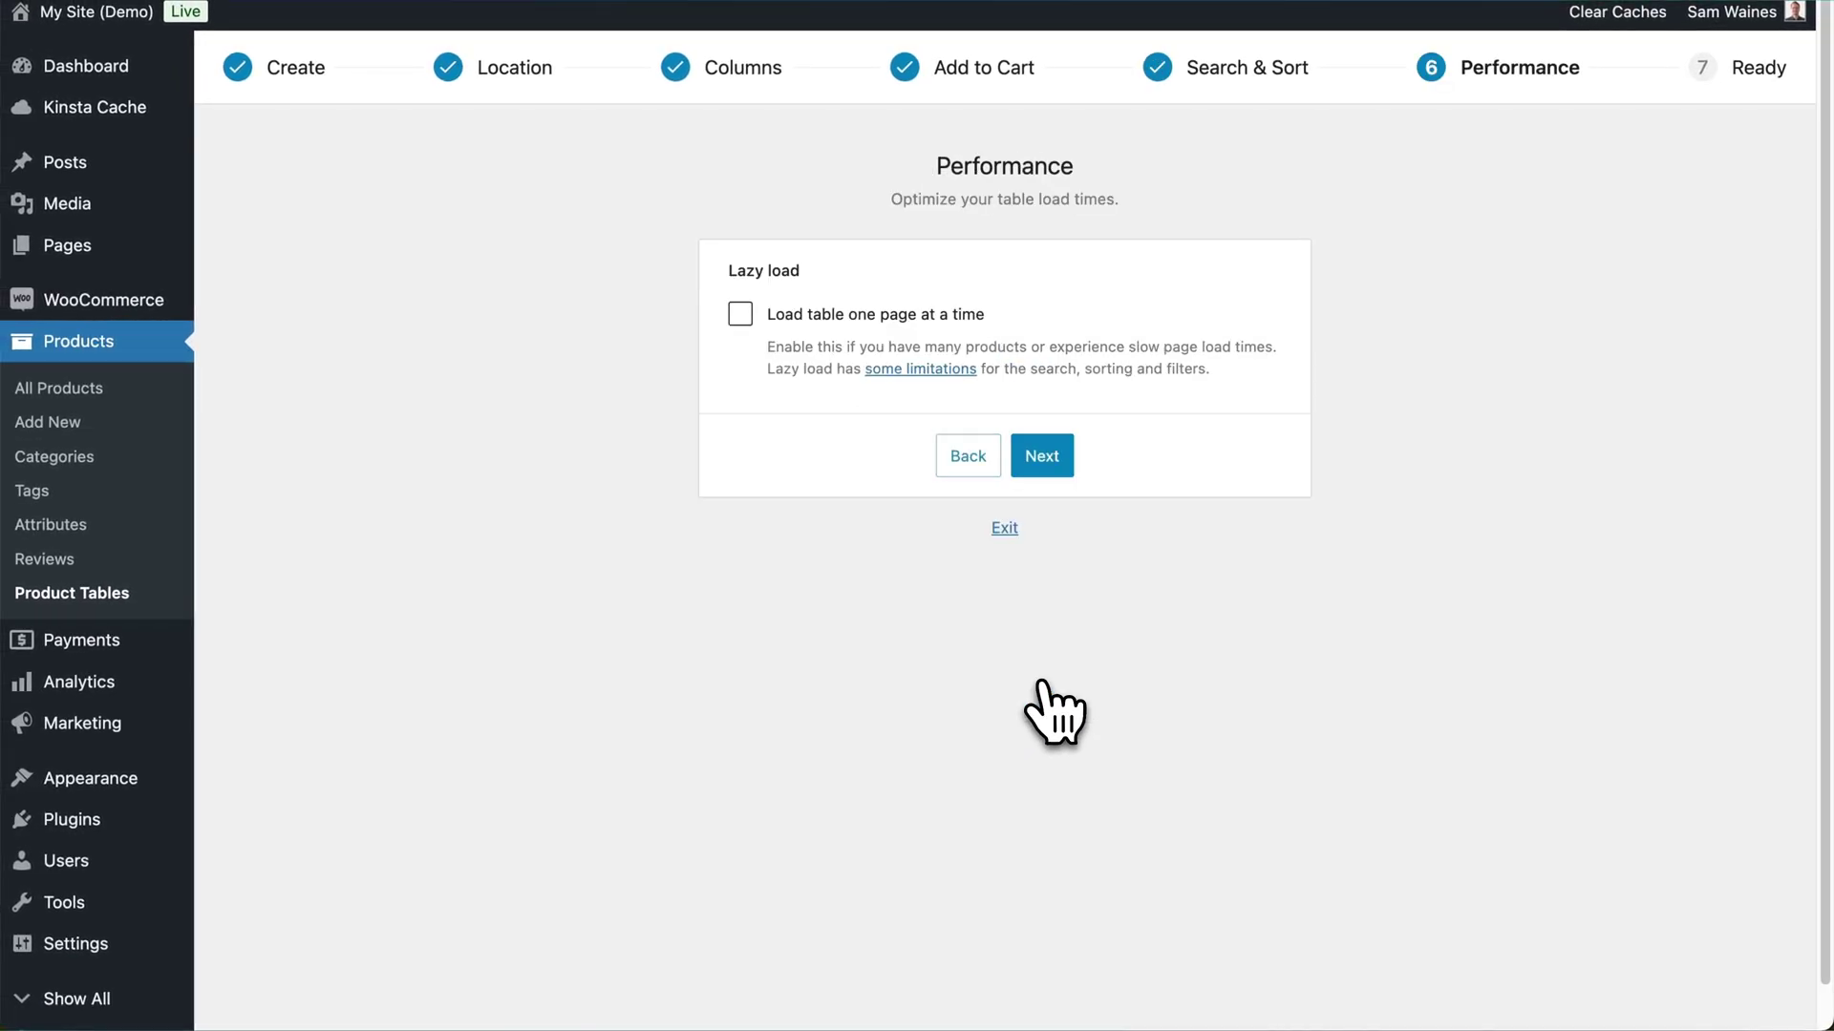
click(1052, 466)
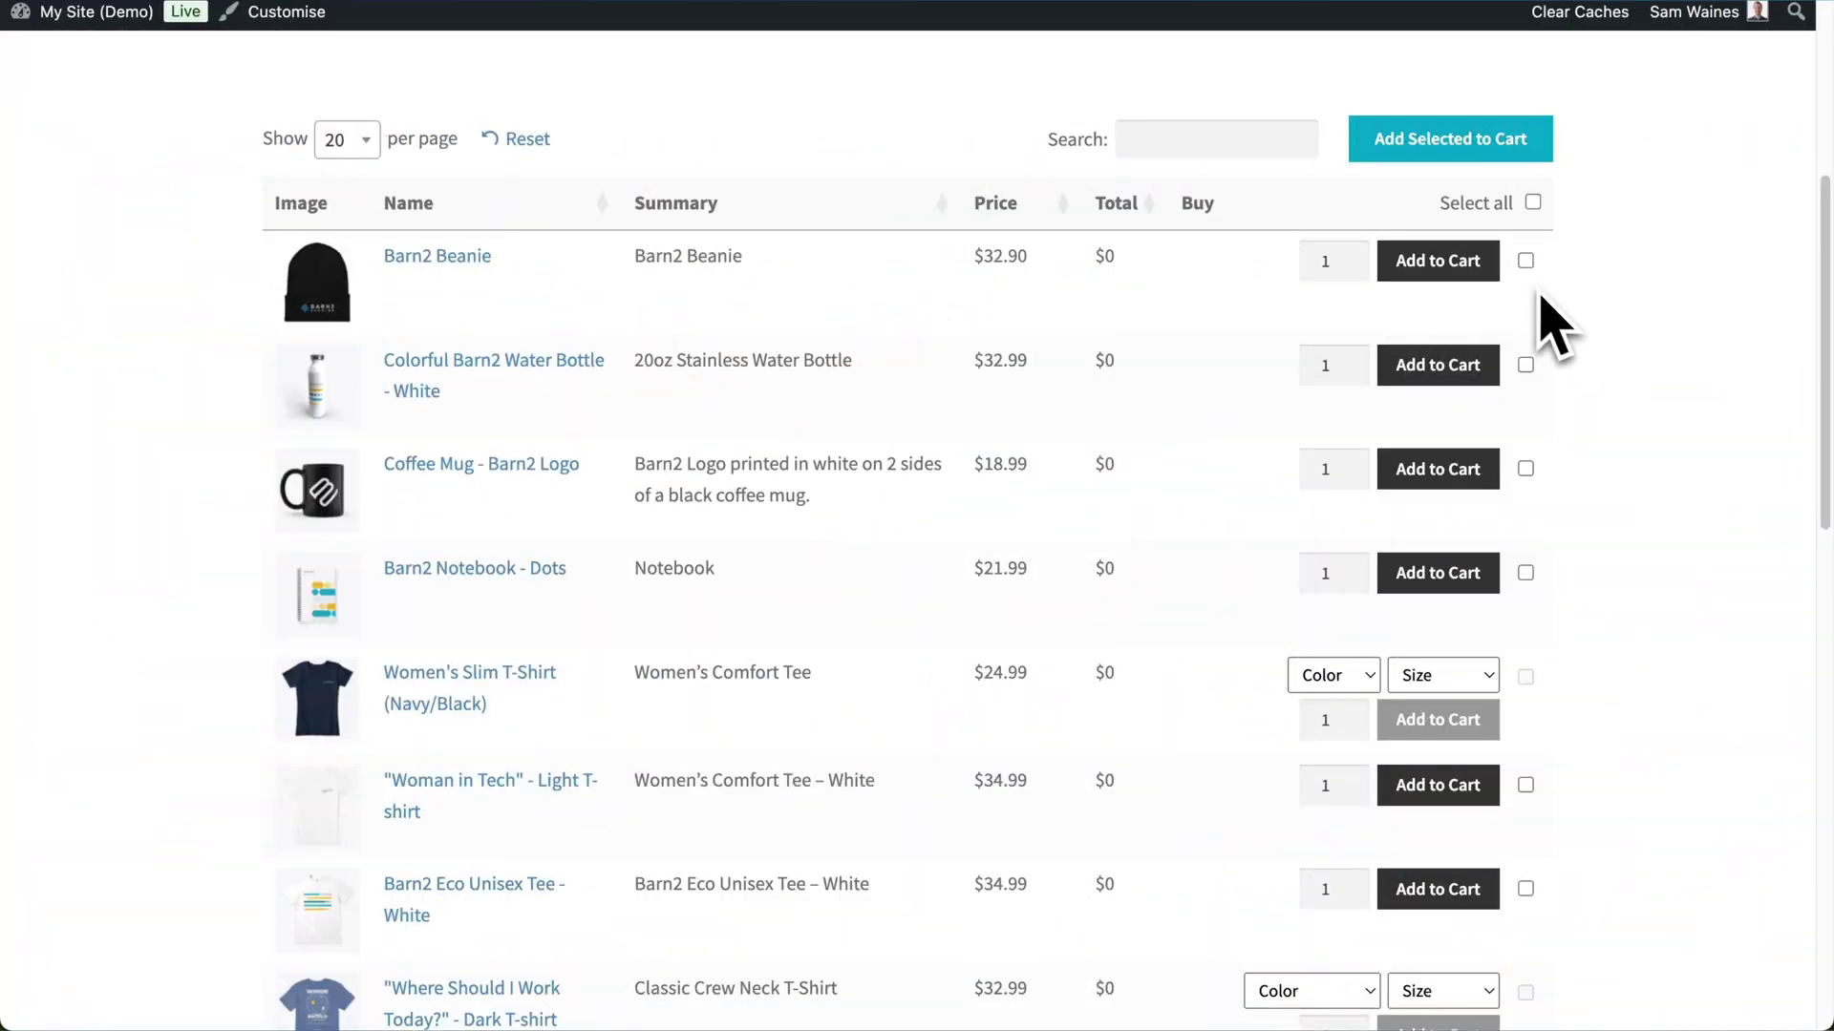
Step: Add the ticked Barn2 Beanie to the cart and raise the water bottle quantity
click(1526, 261)
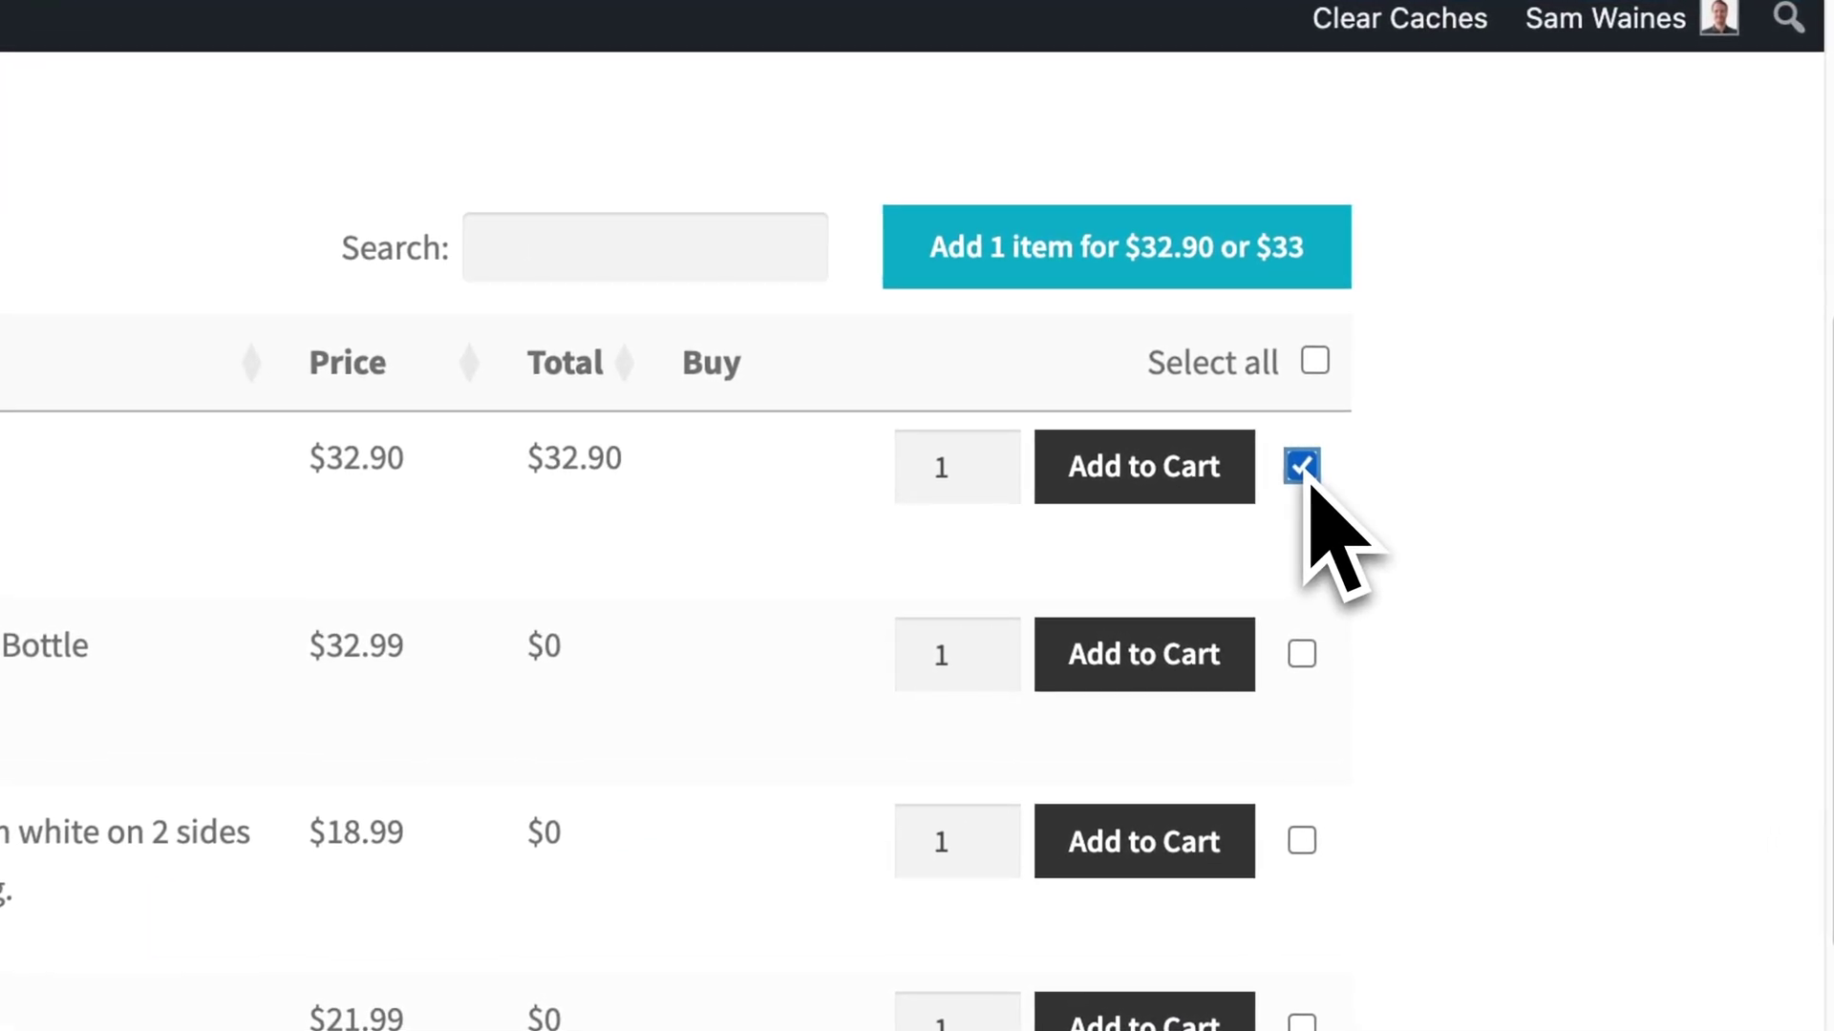
click(1122, 482)
scroll(1051, 448, down, 3)
click(997, 341)
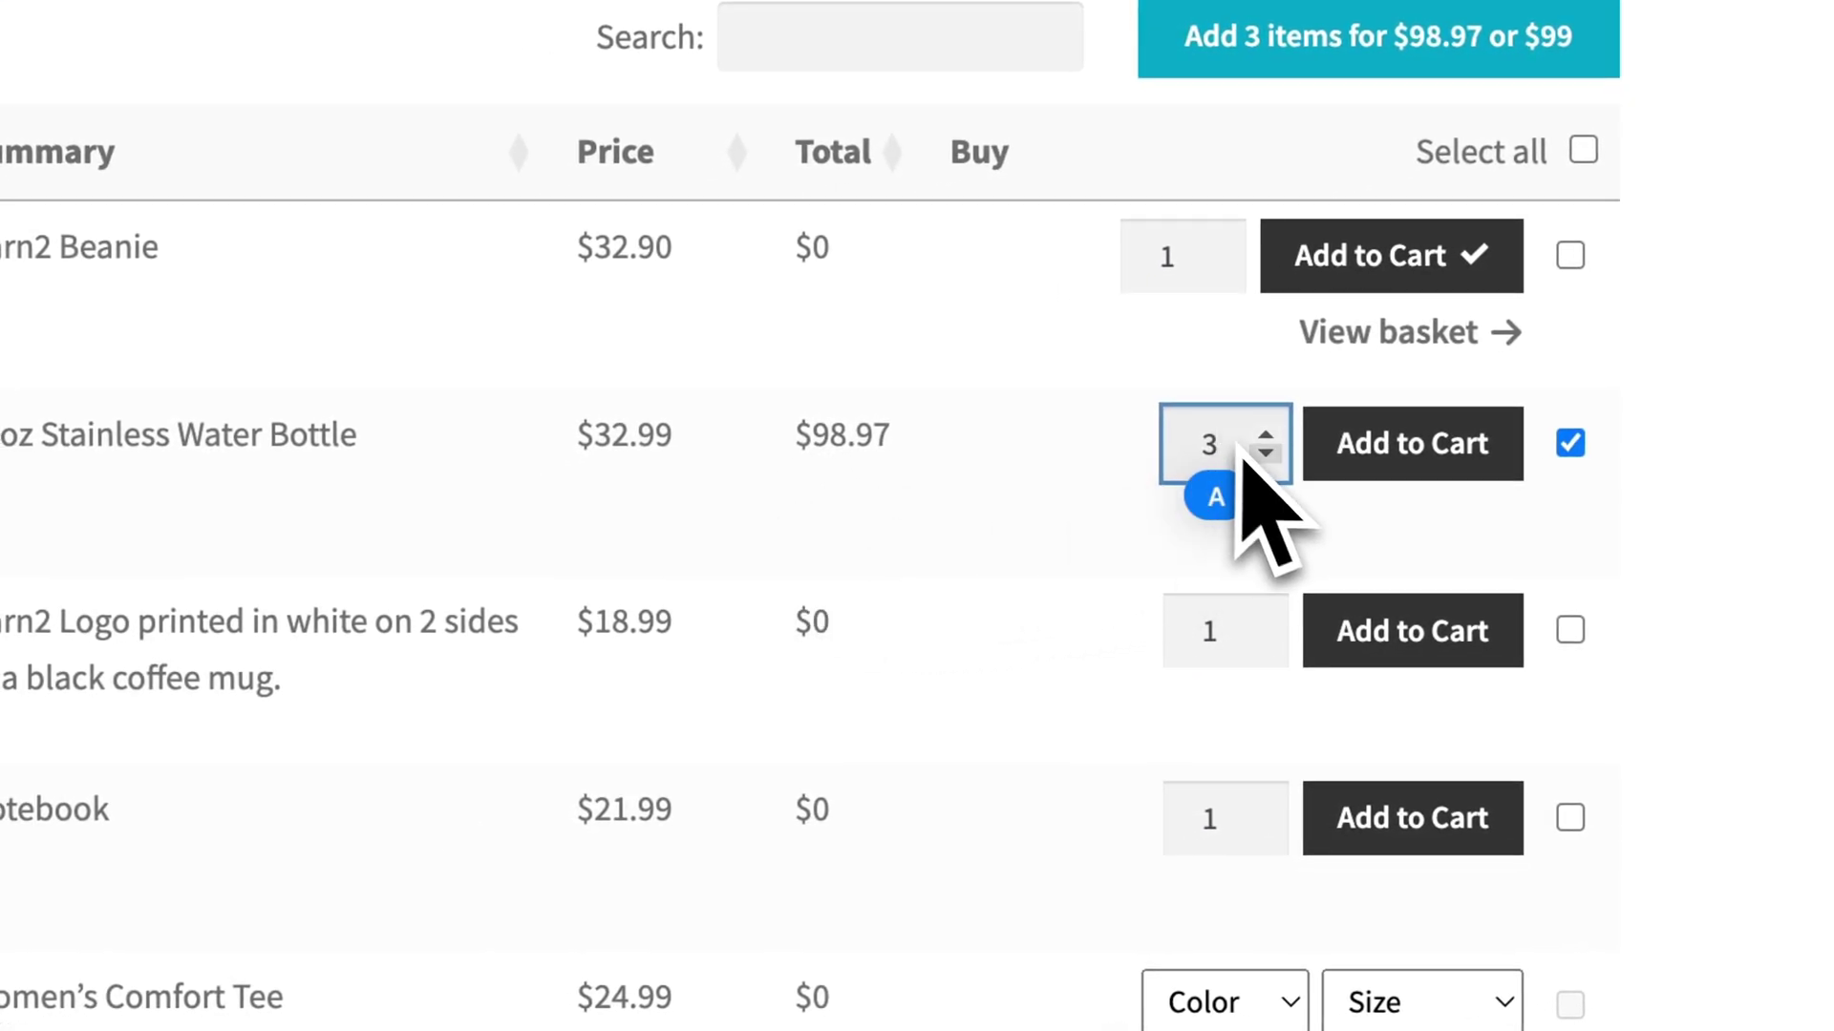
Step: Set the Women's Slim T-Shirt to Black, Small with quantity 2
scroll(1146, 644, down, 1)
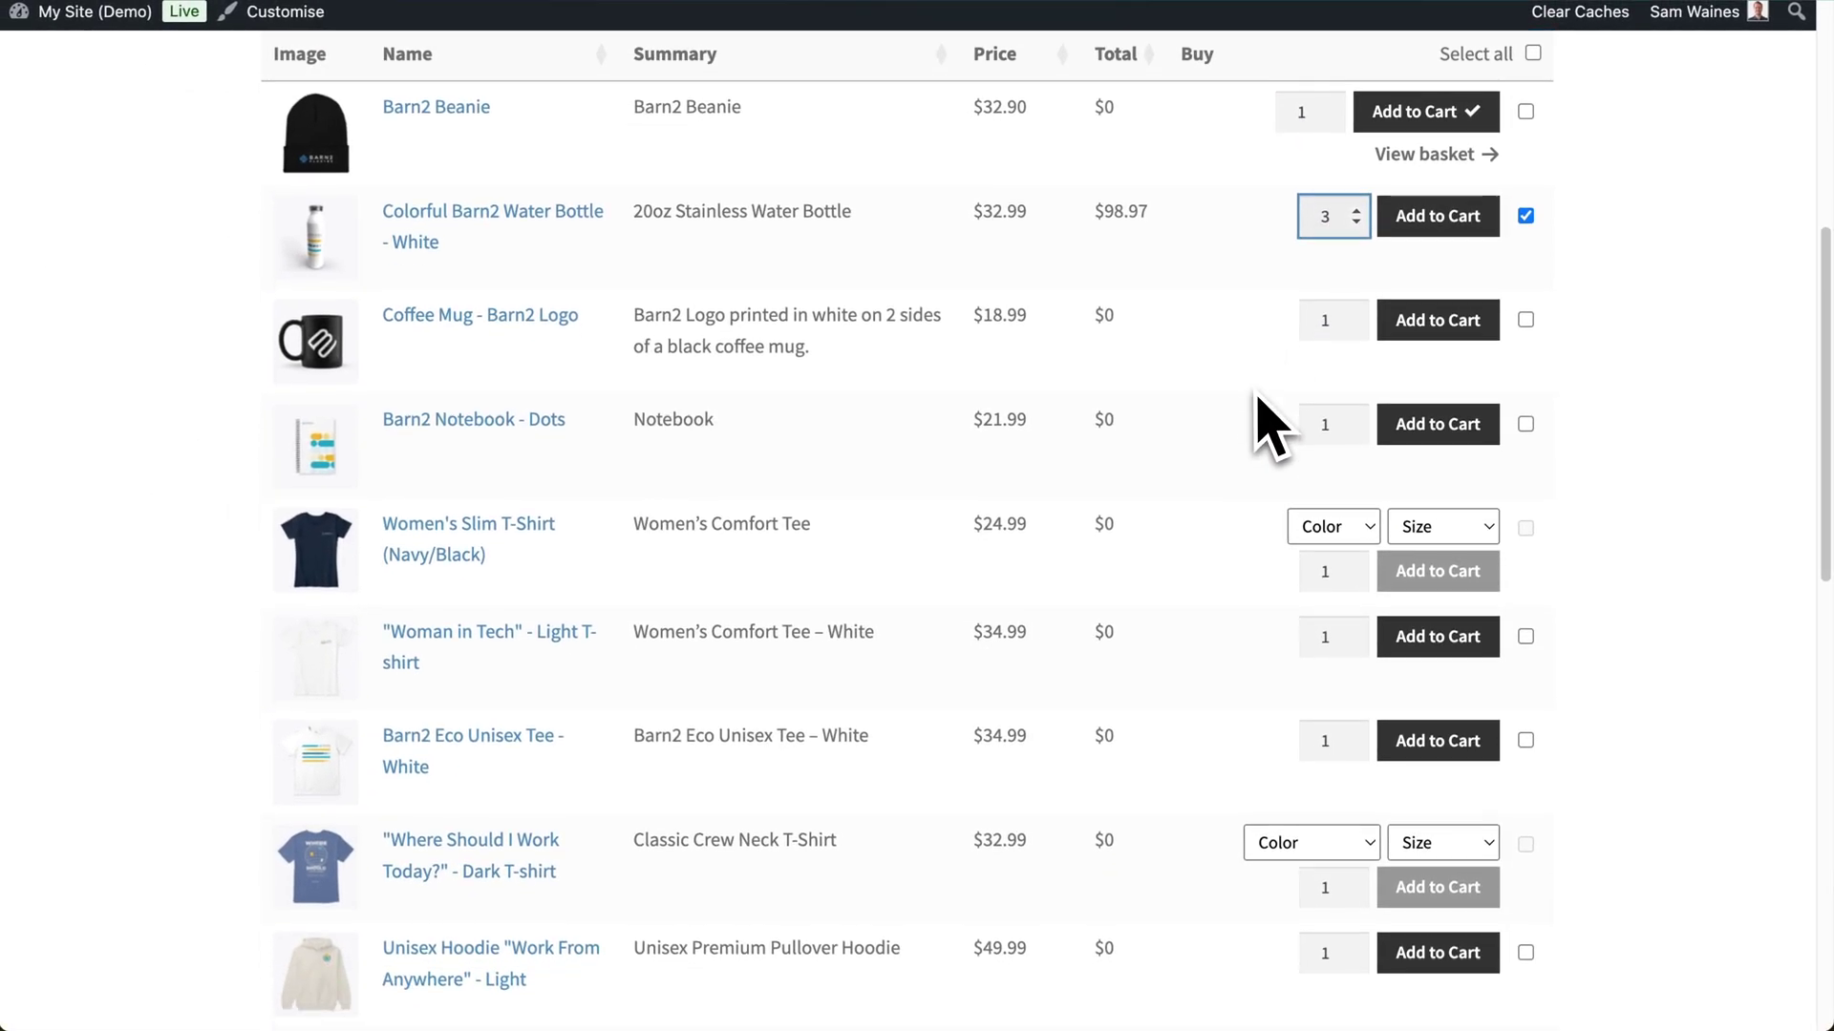
scroll(1258, 420, down, 5)
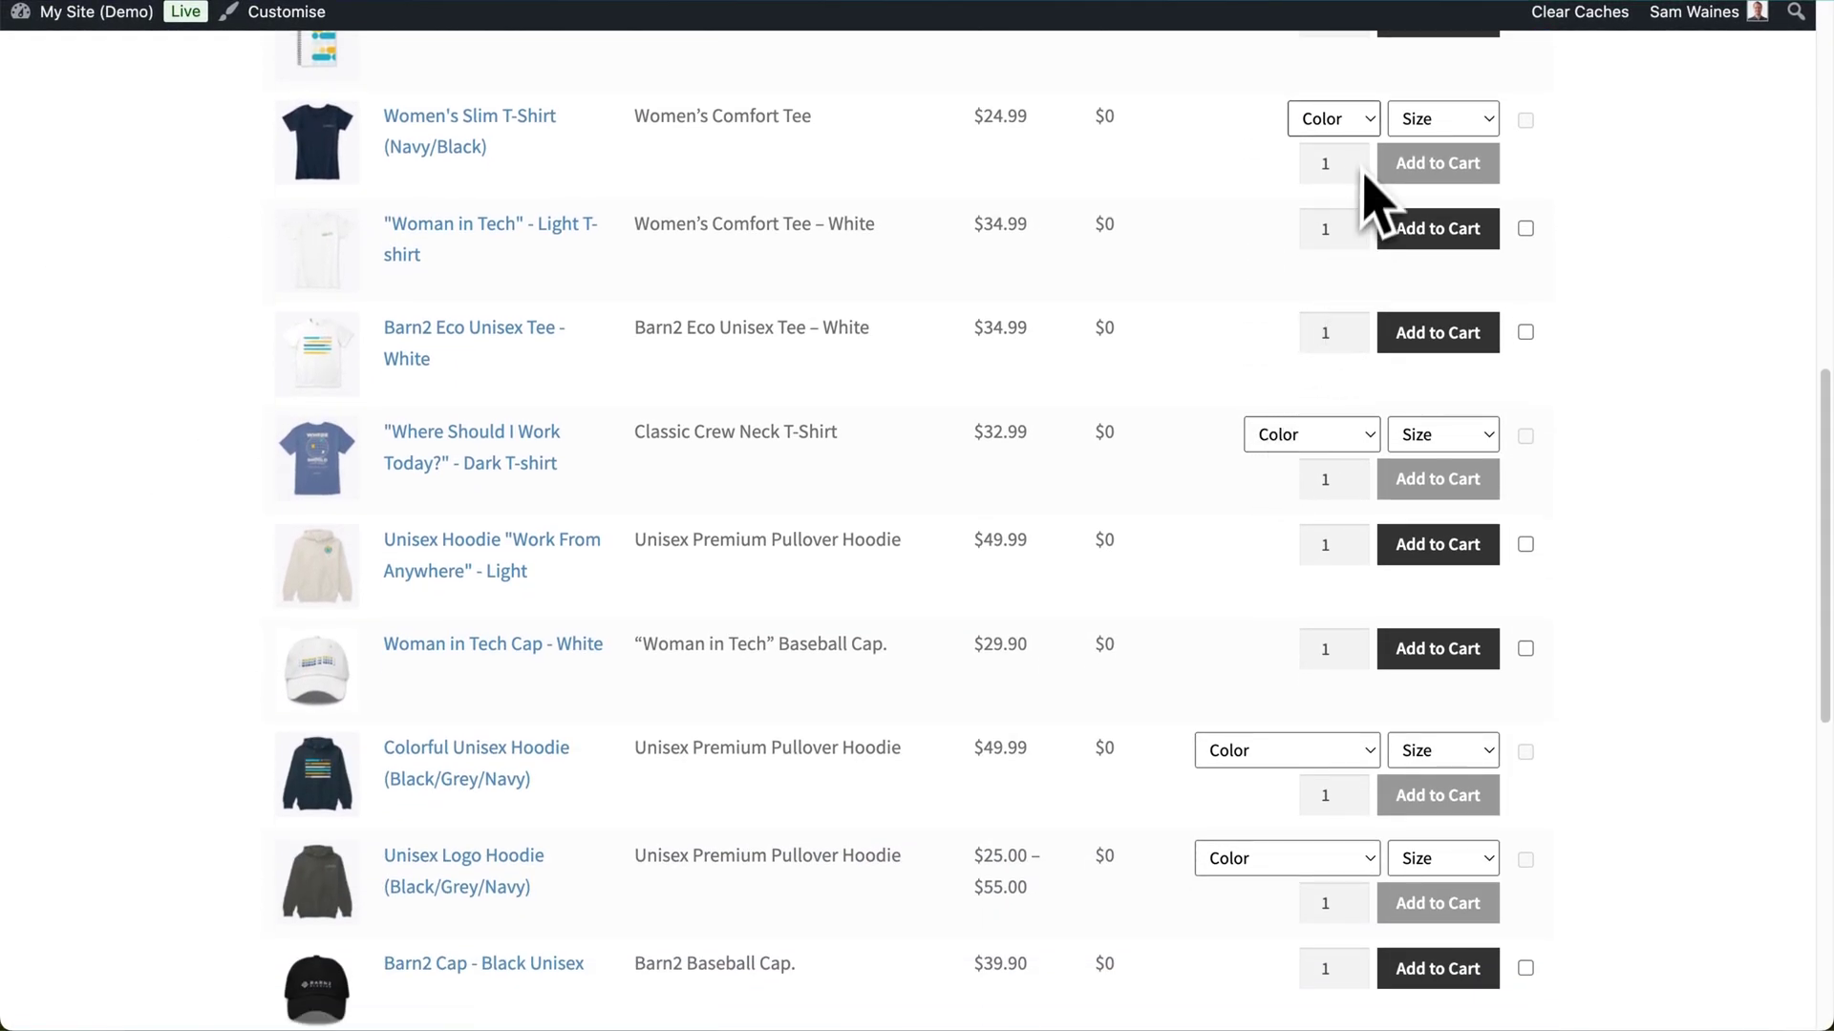
click(1346, 124)
click(1352, 143)
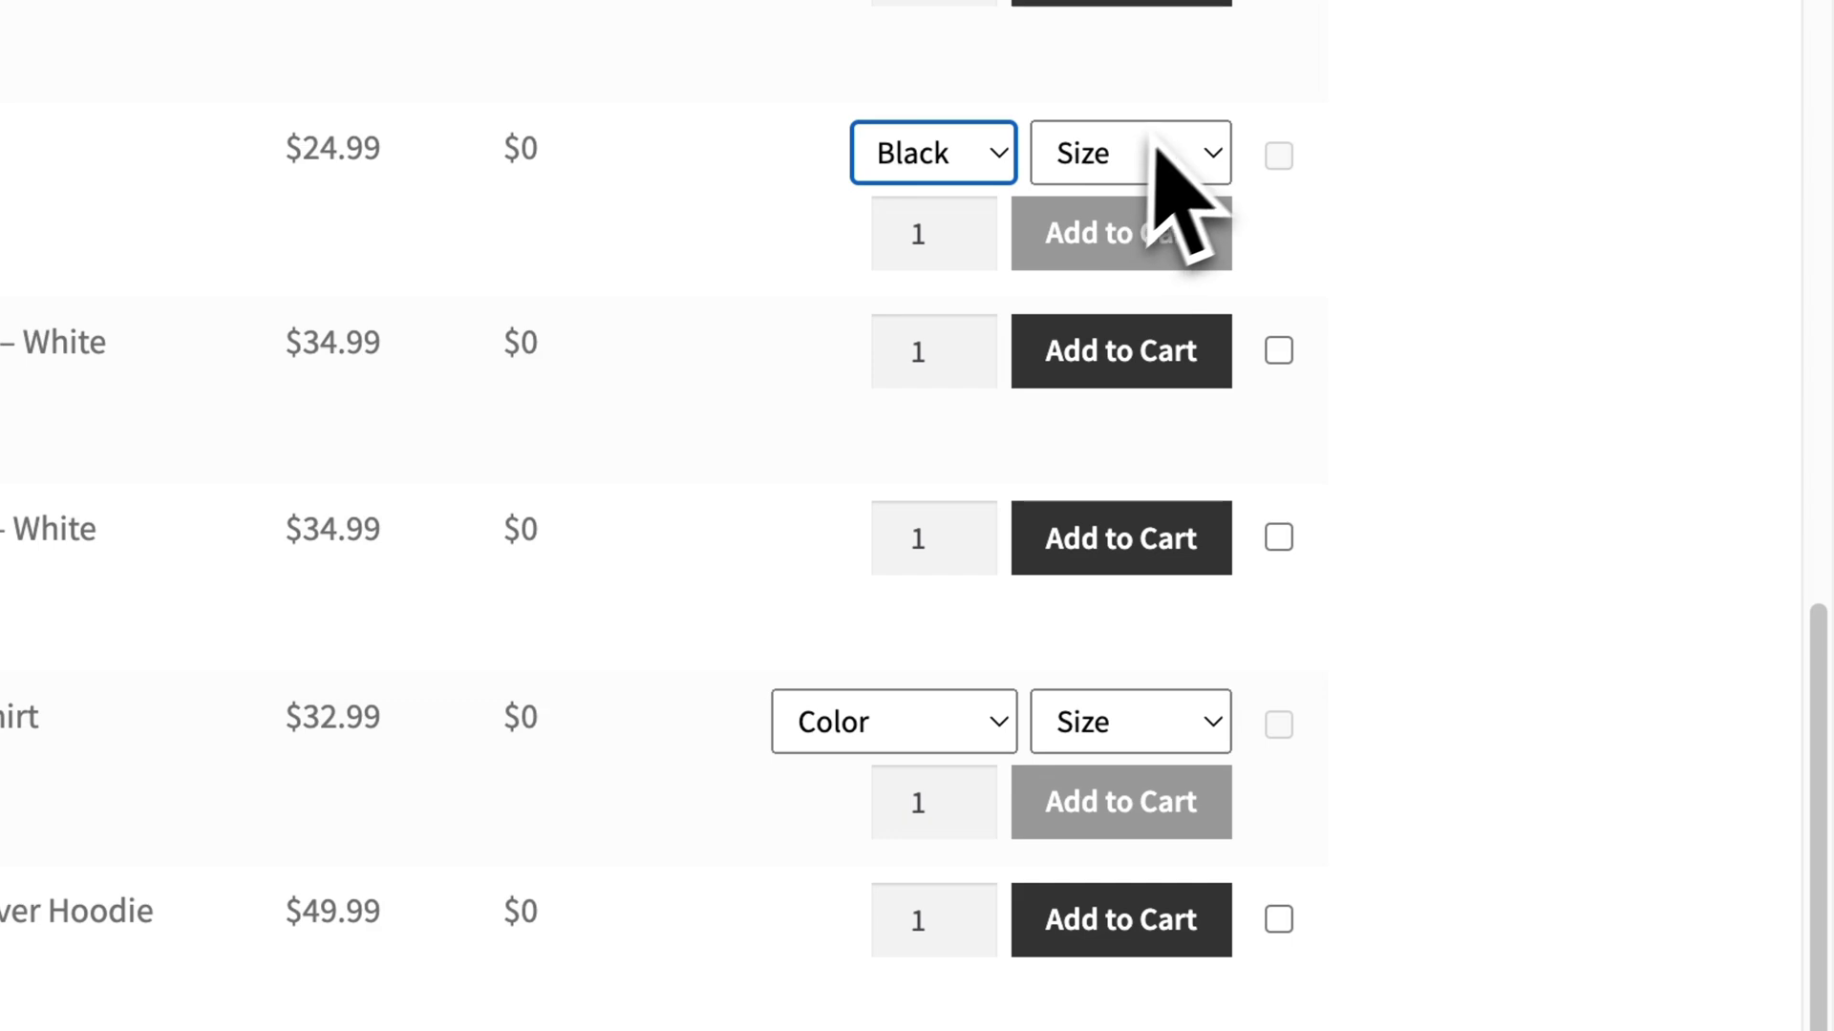
click(1170, 158)
click(1137, 256)
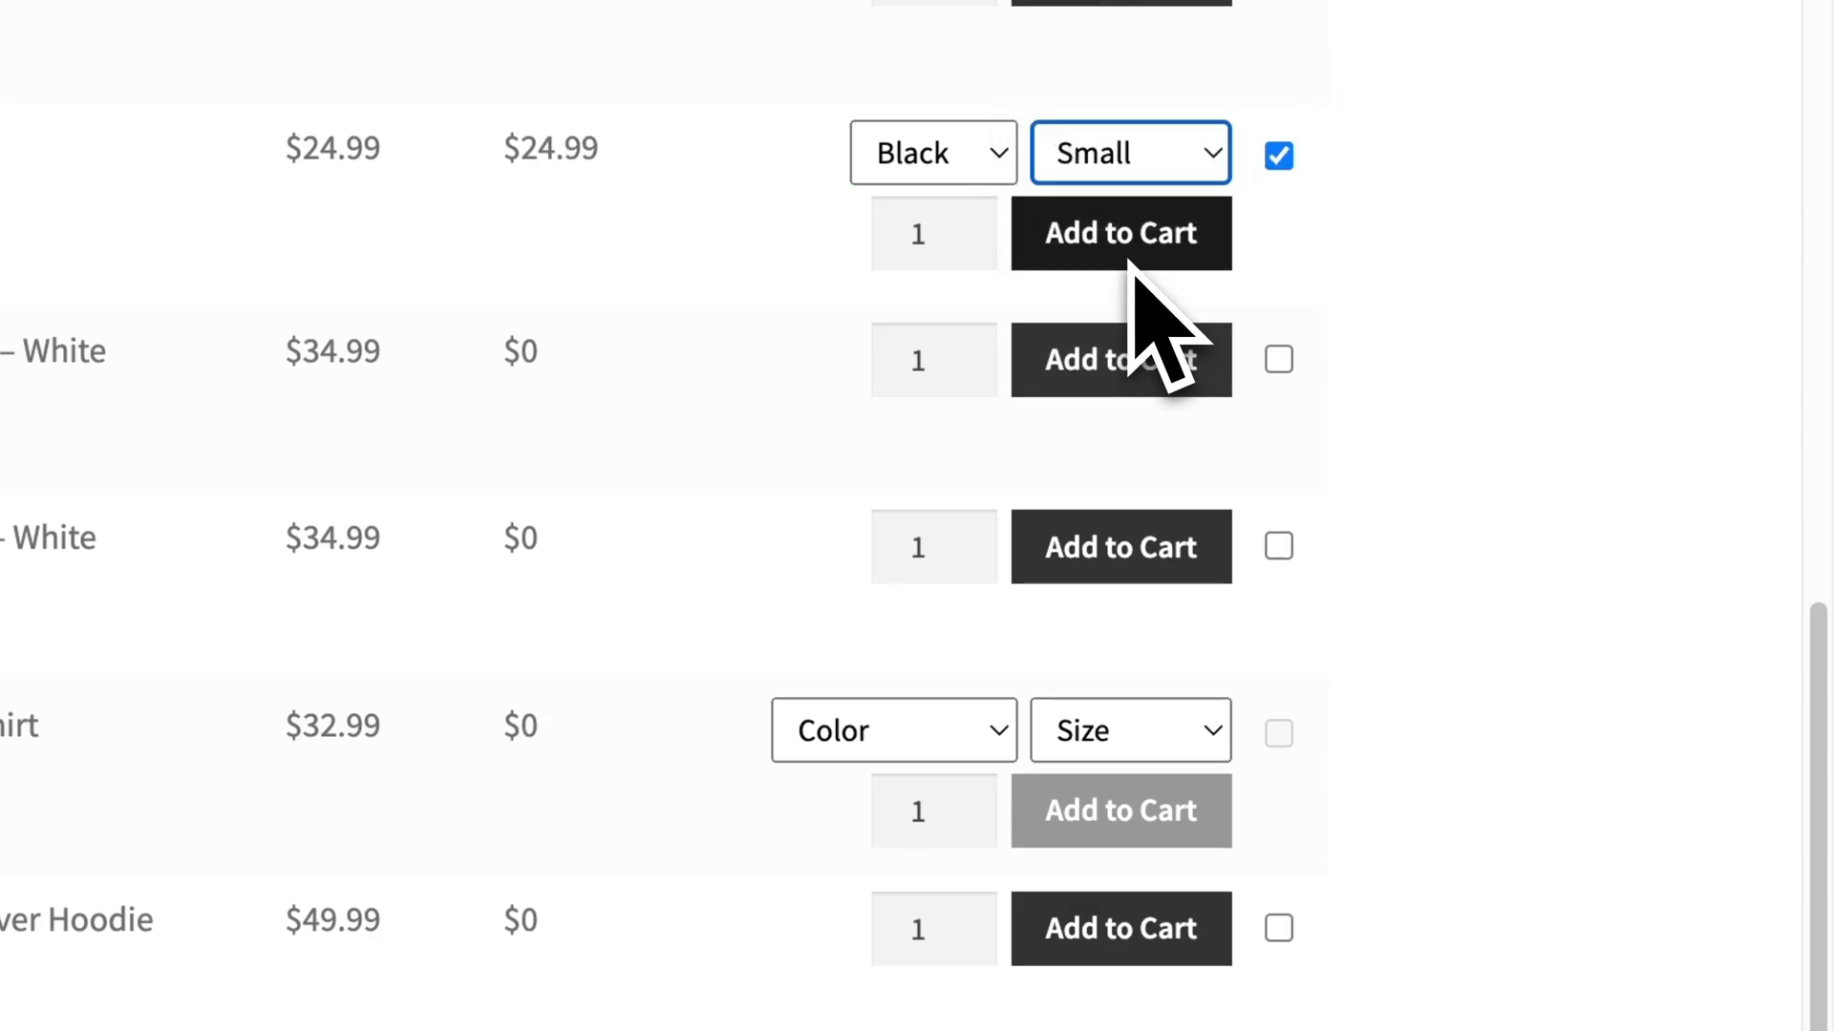
click(975, 228)
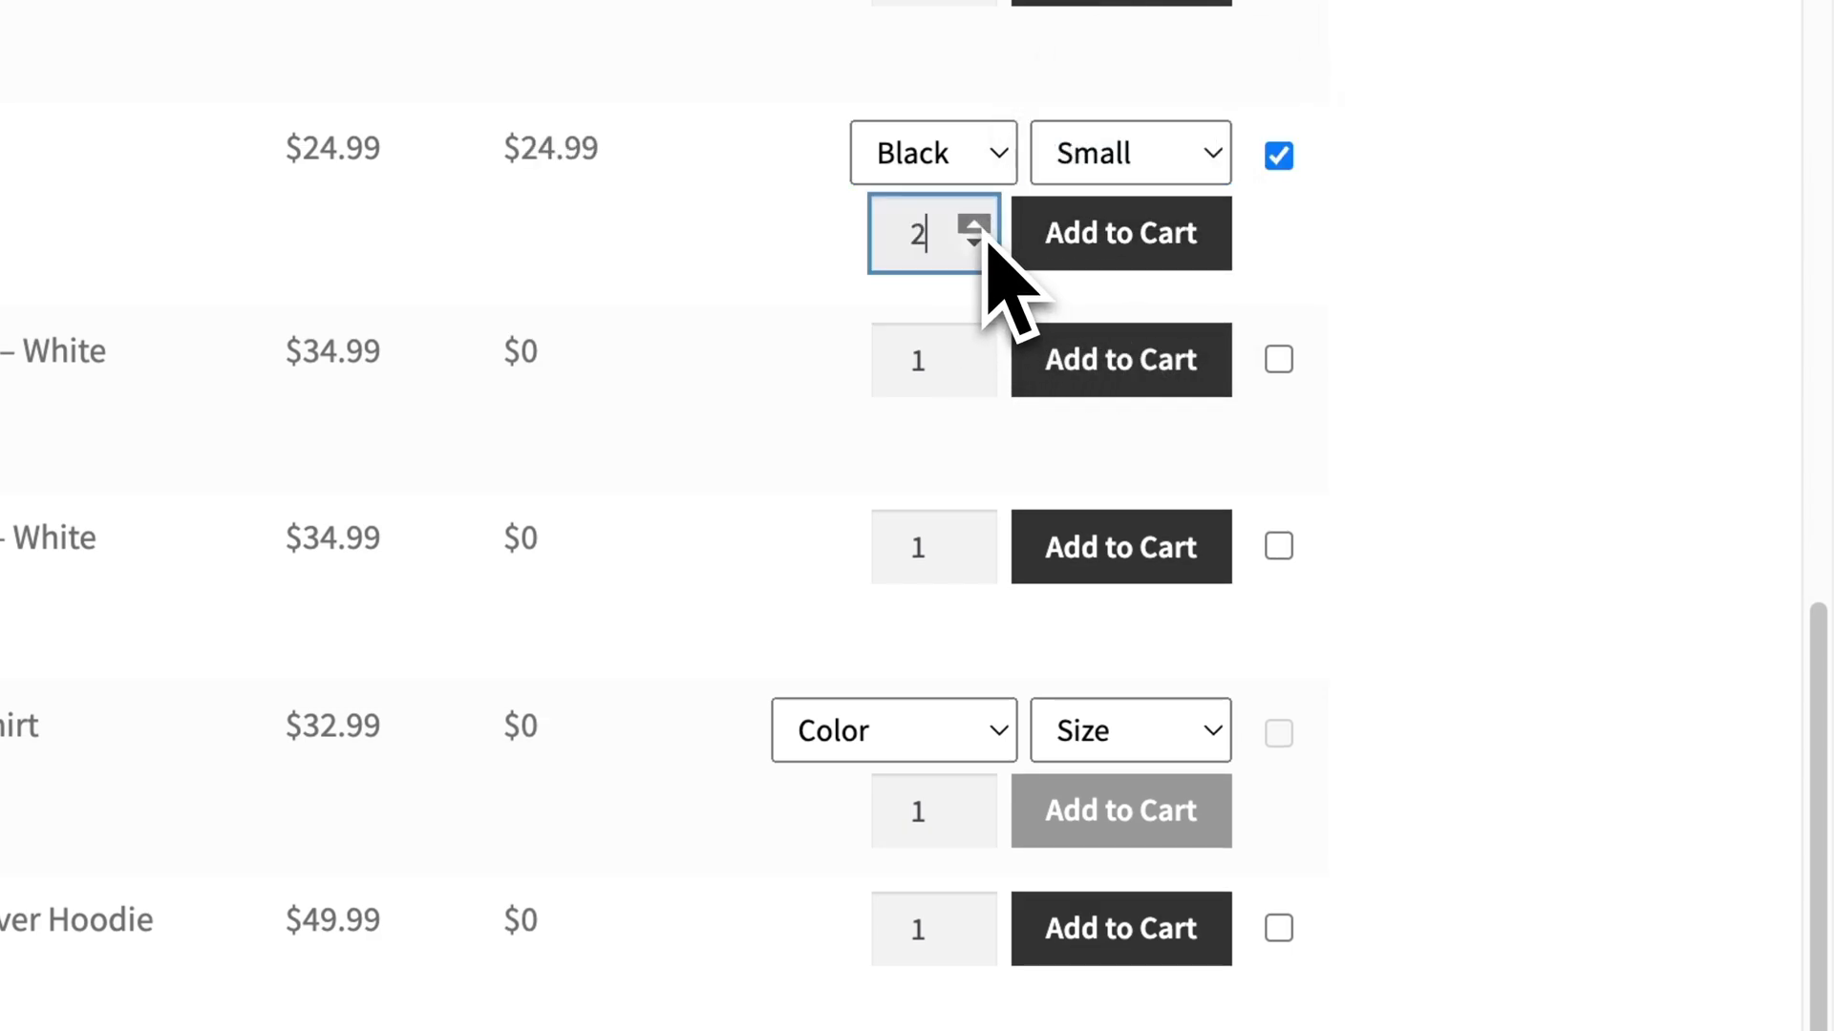
scroll(1343, 798, down, 8)
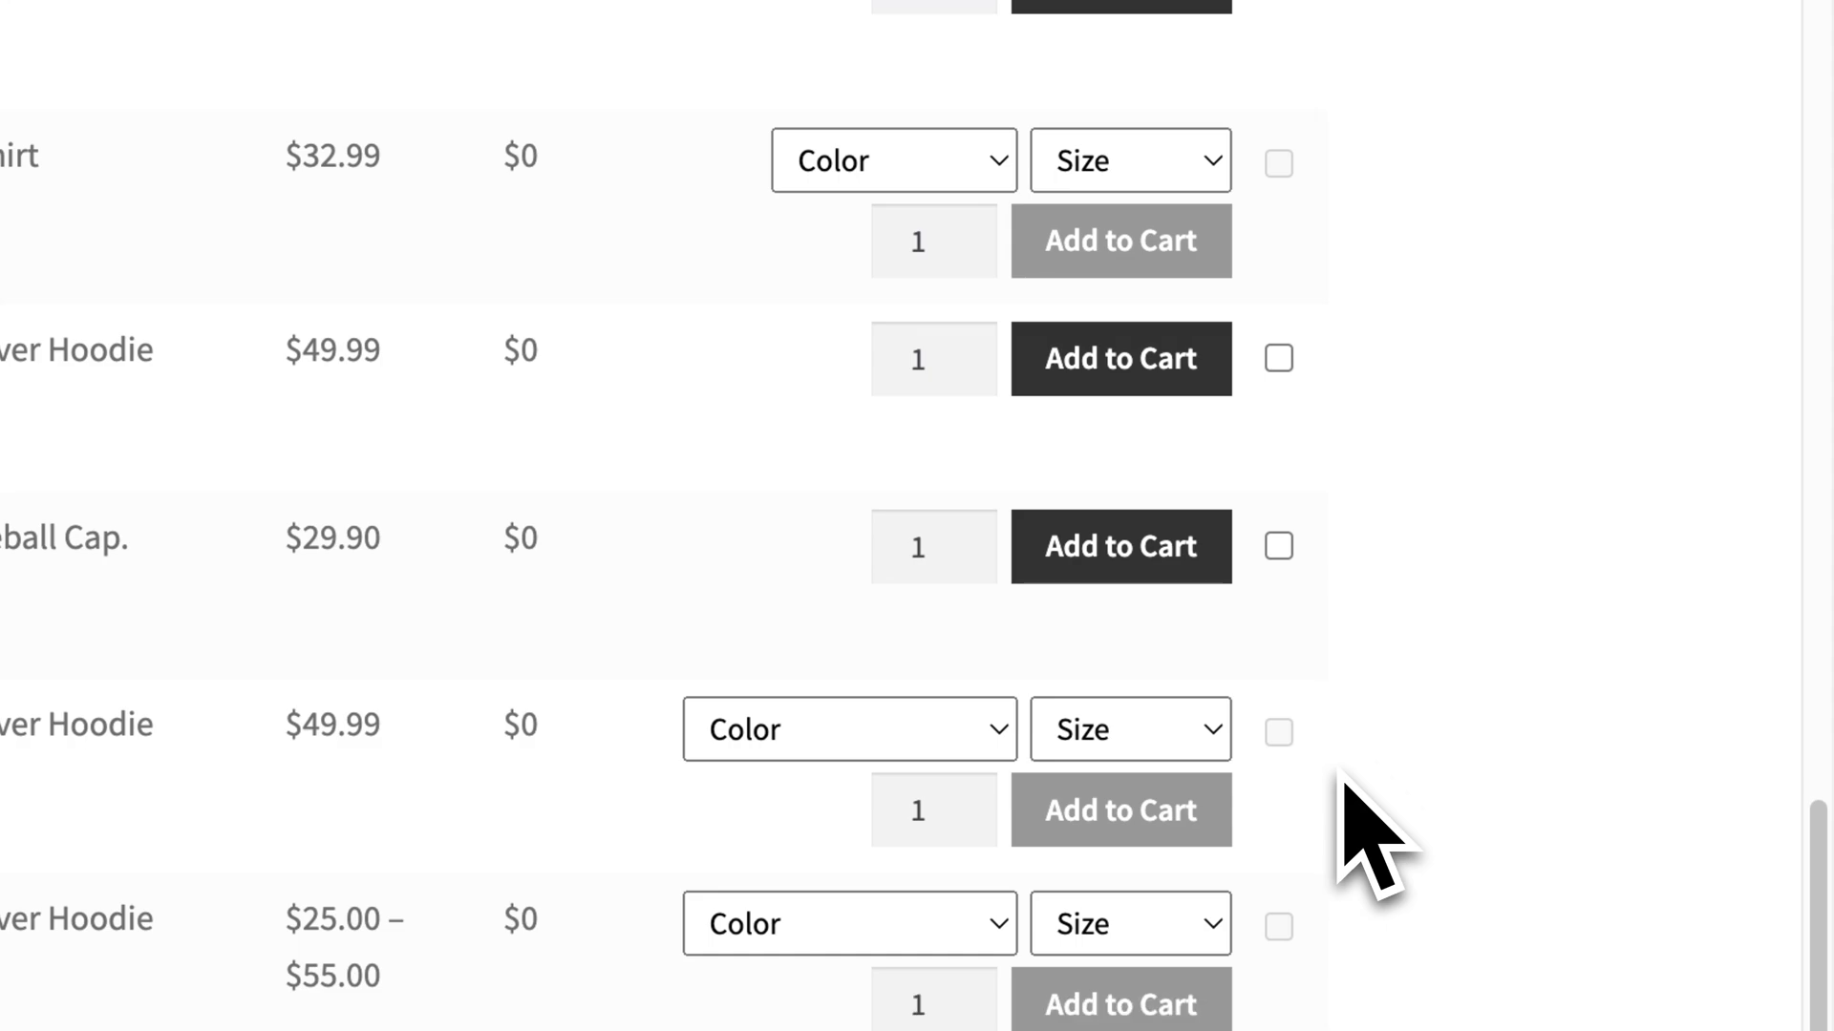
scroll(1343, 799, down, 5)
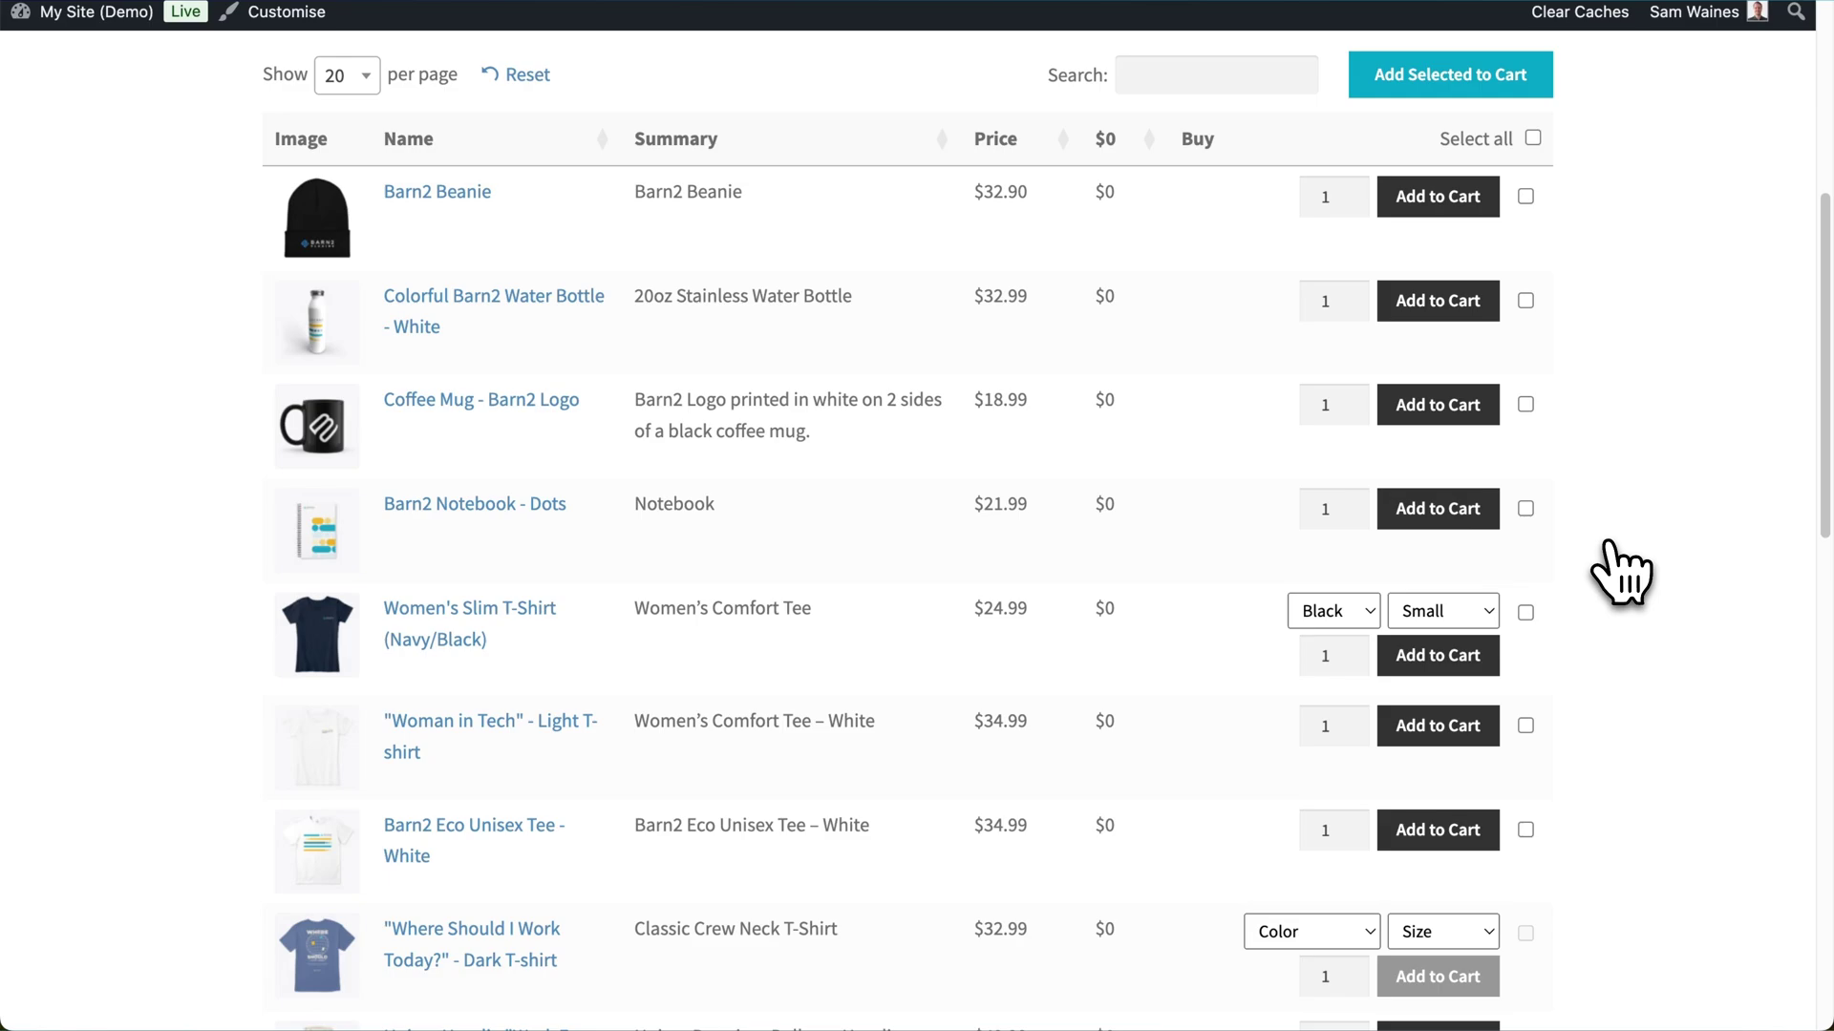
scroll(1621, 573, up, 5)
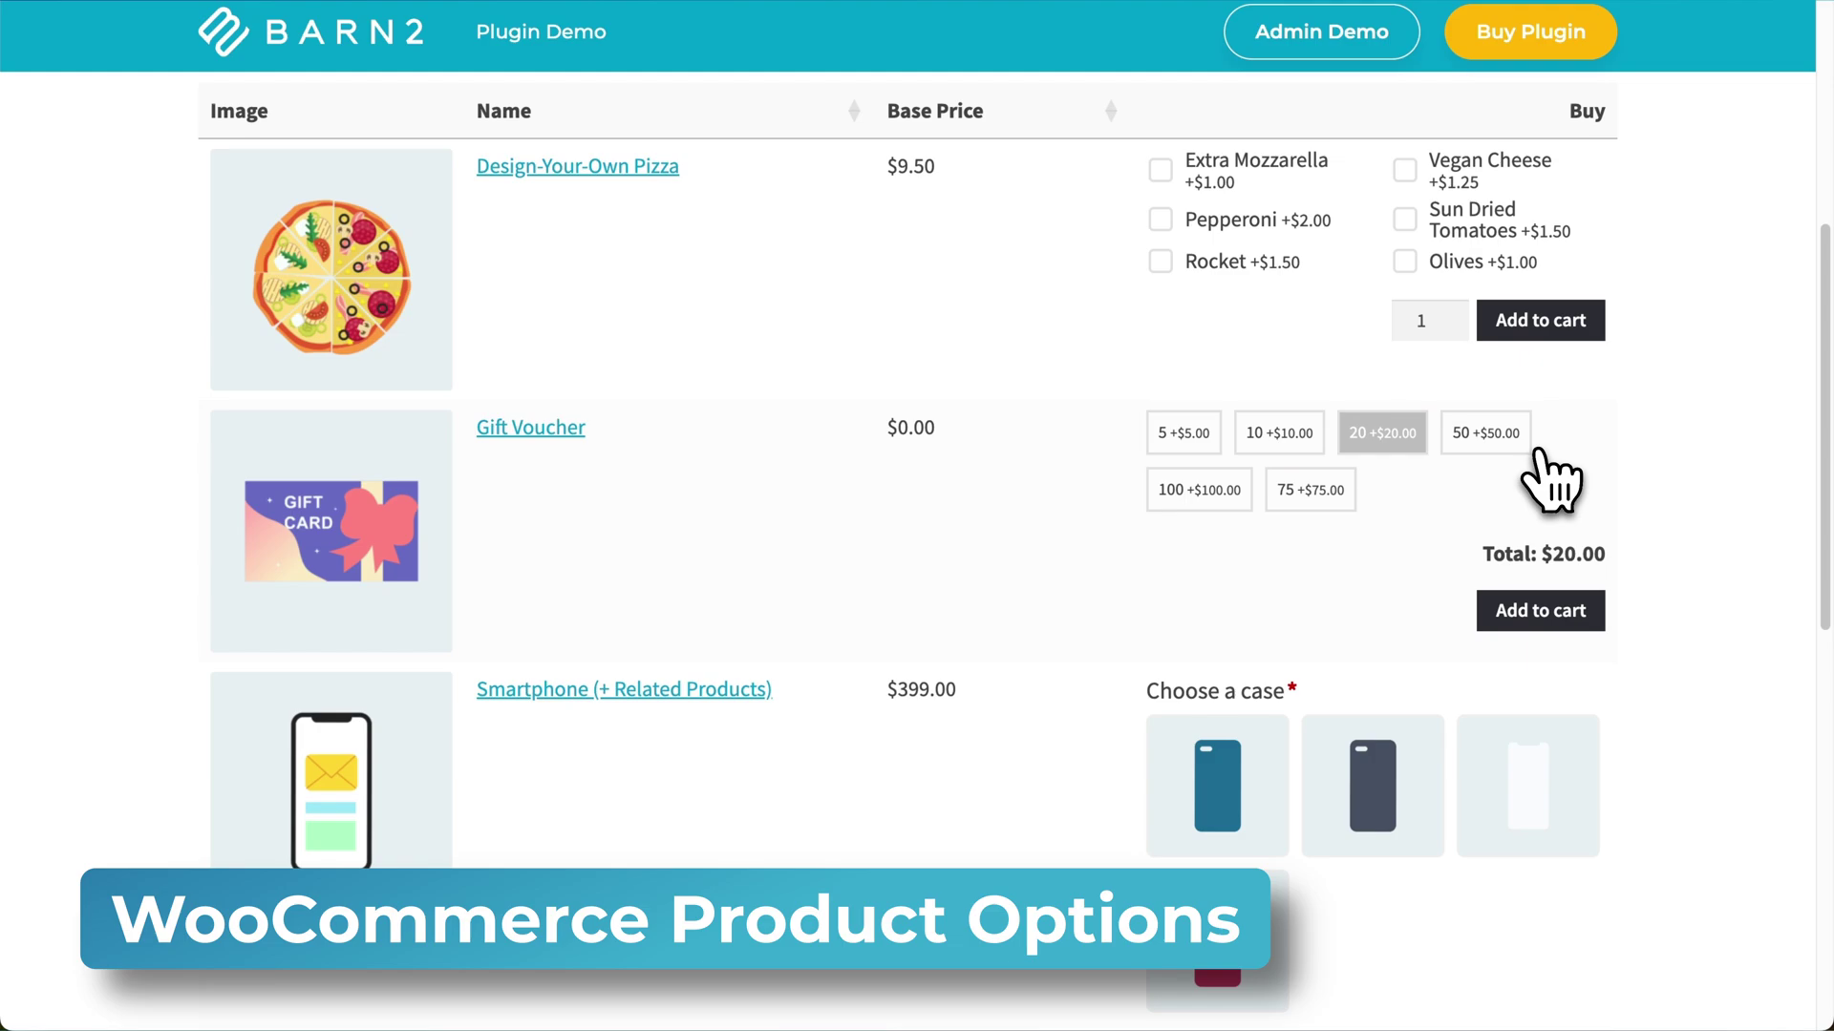
Step: Enter a 240 cm width and 360 cm length for Made to Measure Curtains
scroll(1543, 458, down, 3)
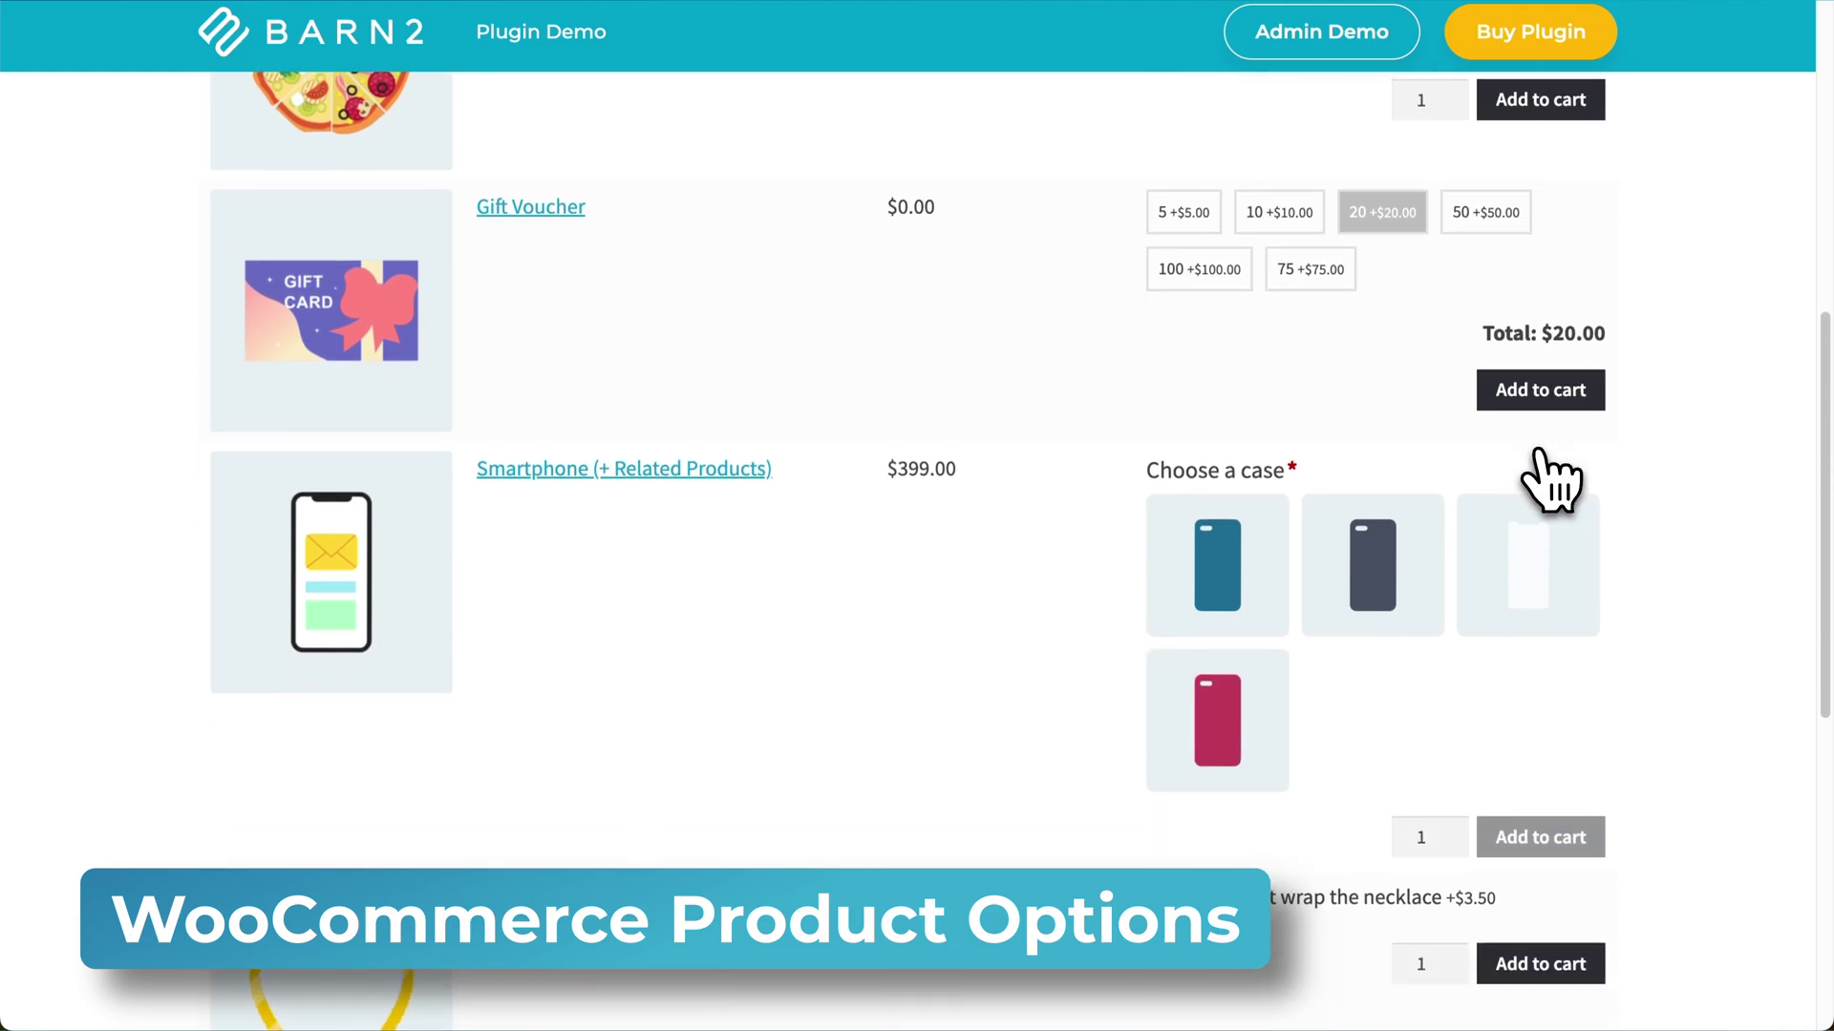
scroll(1552, 482, down, 3)
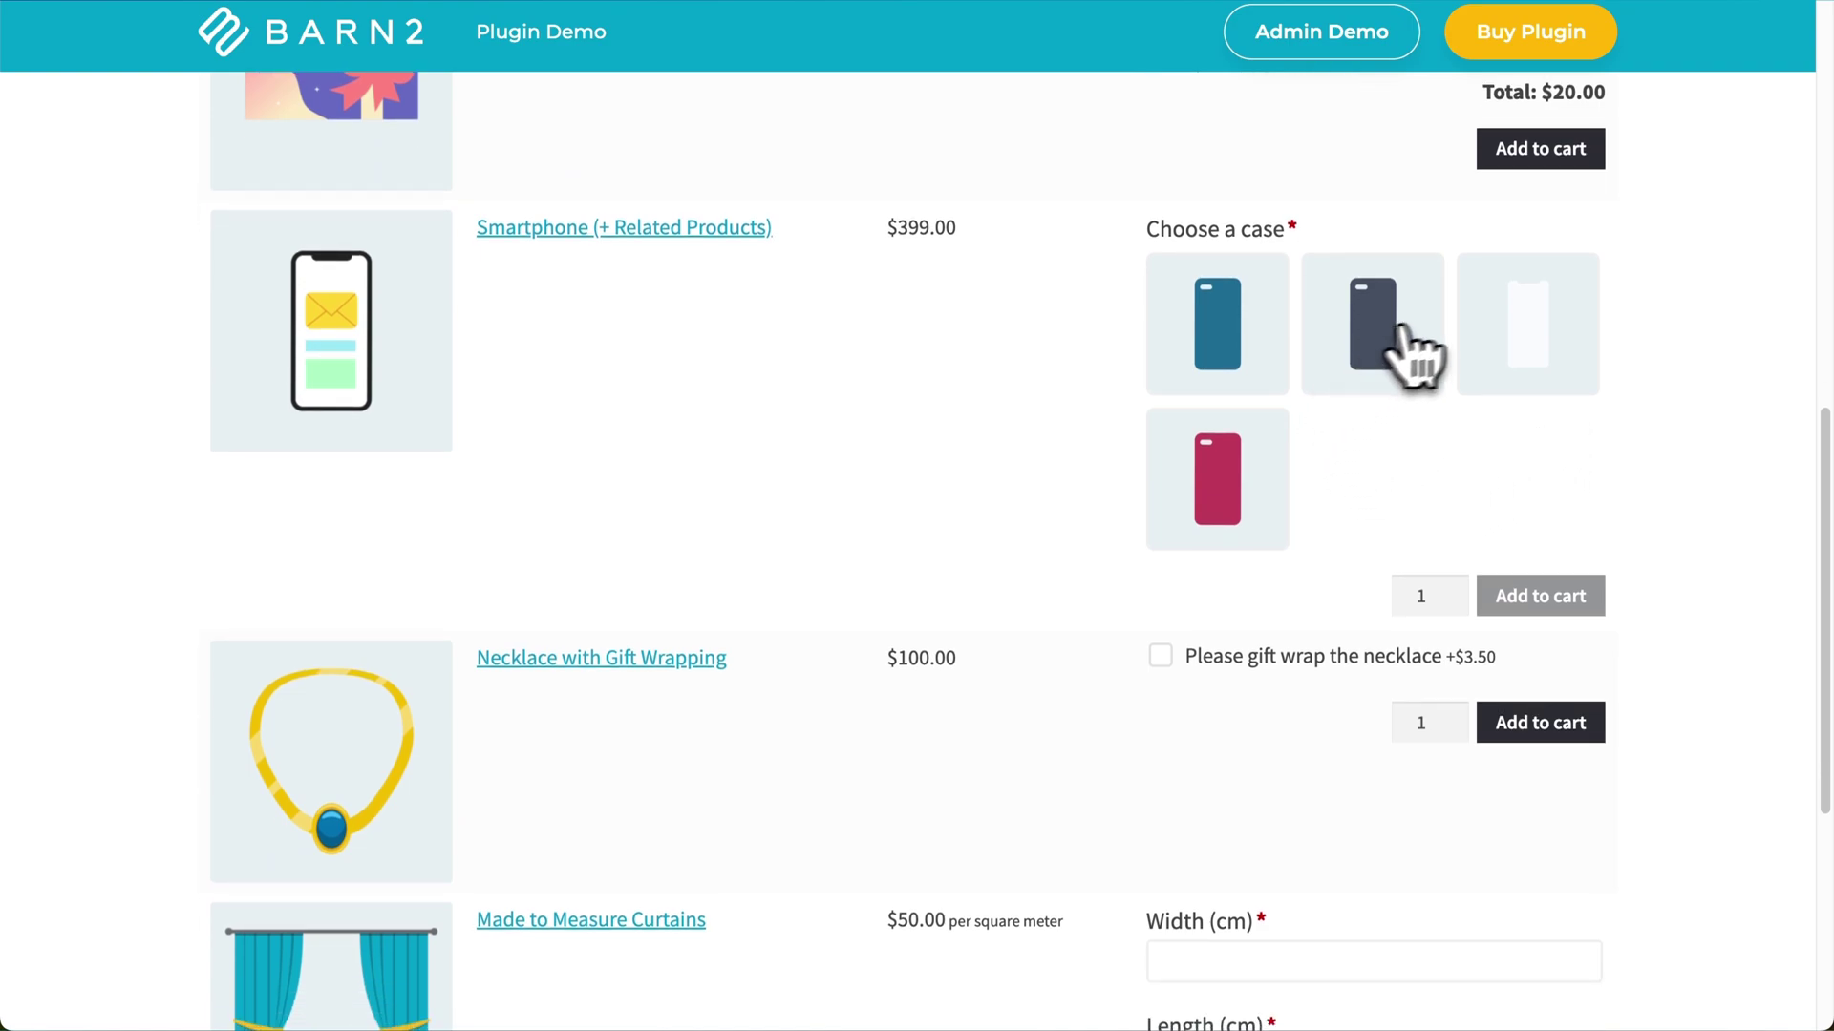
scroll(1423, 554, down, 3)
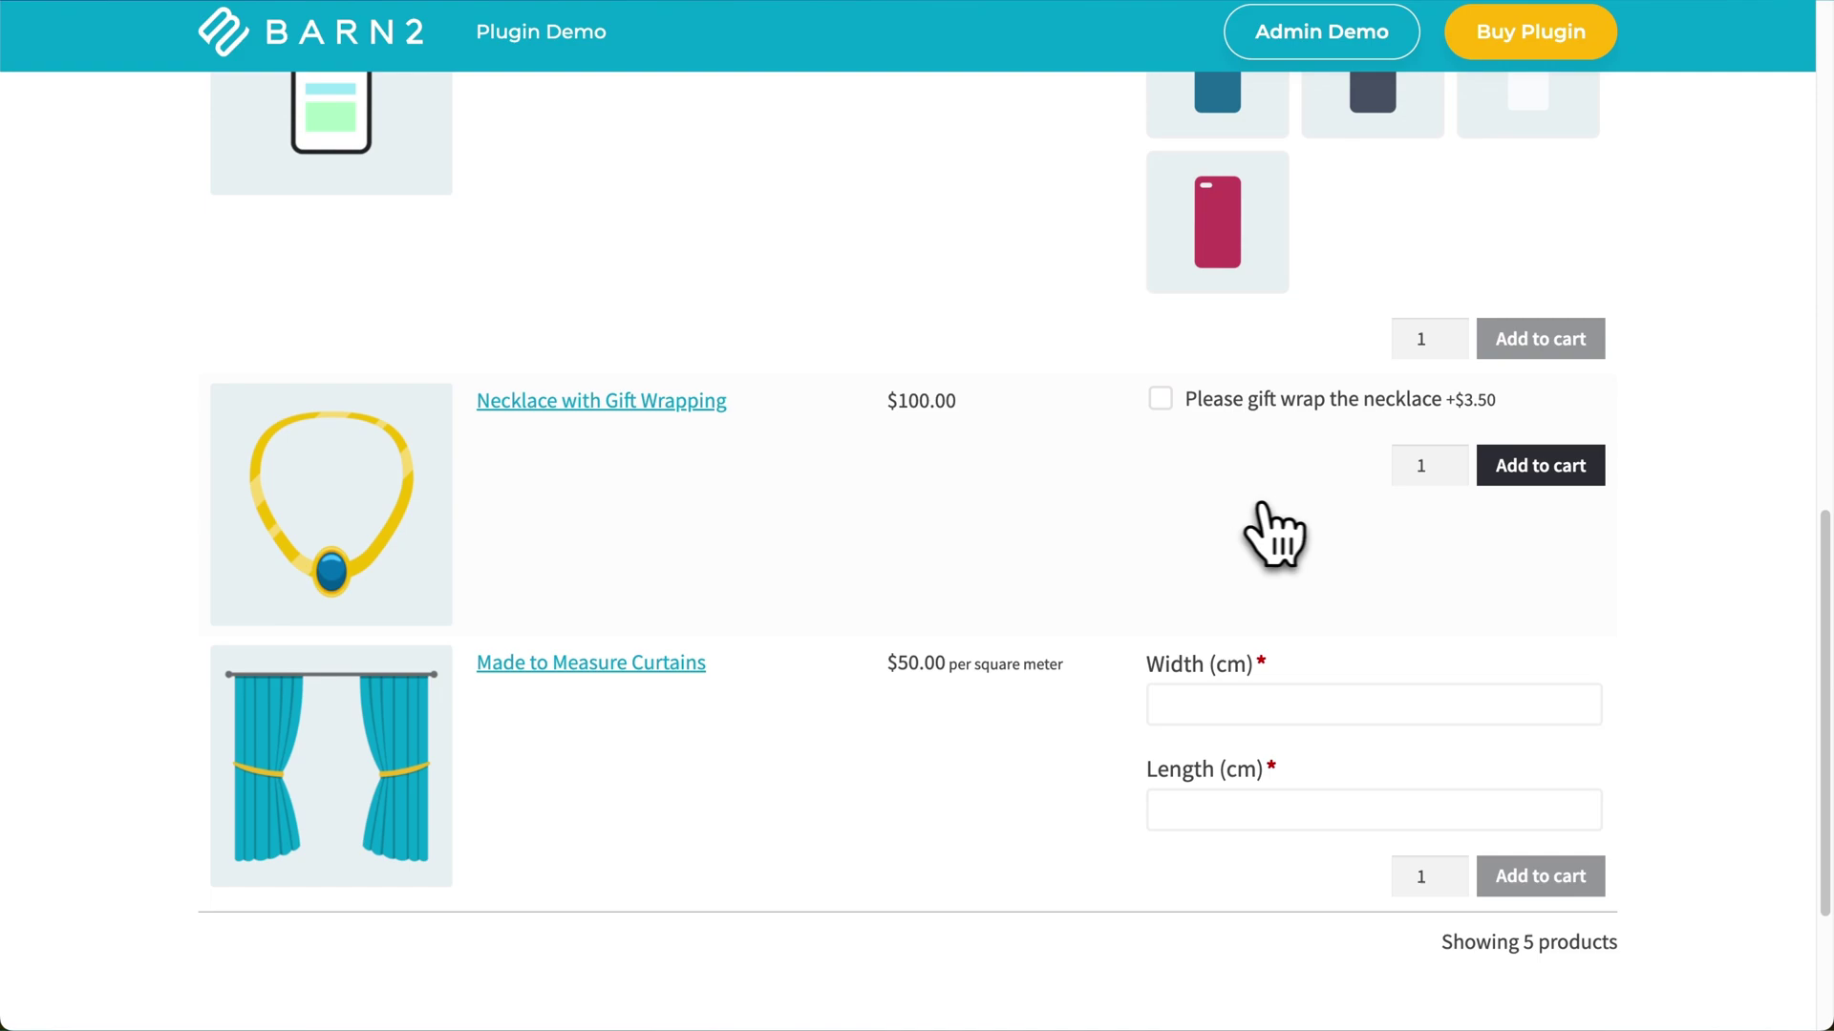
scroll(1291, 537, down, 2)
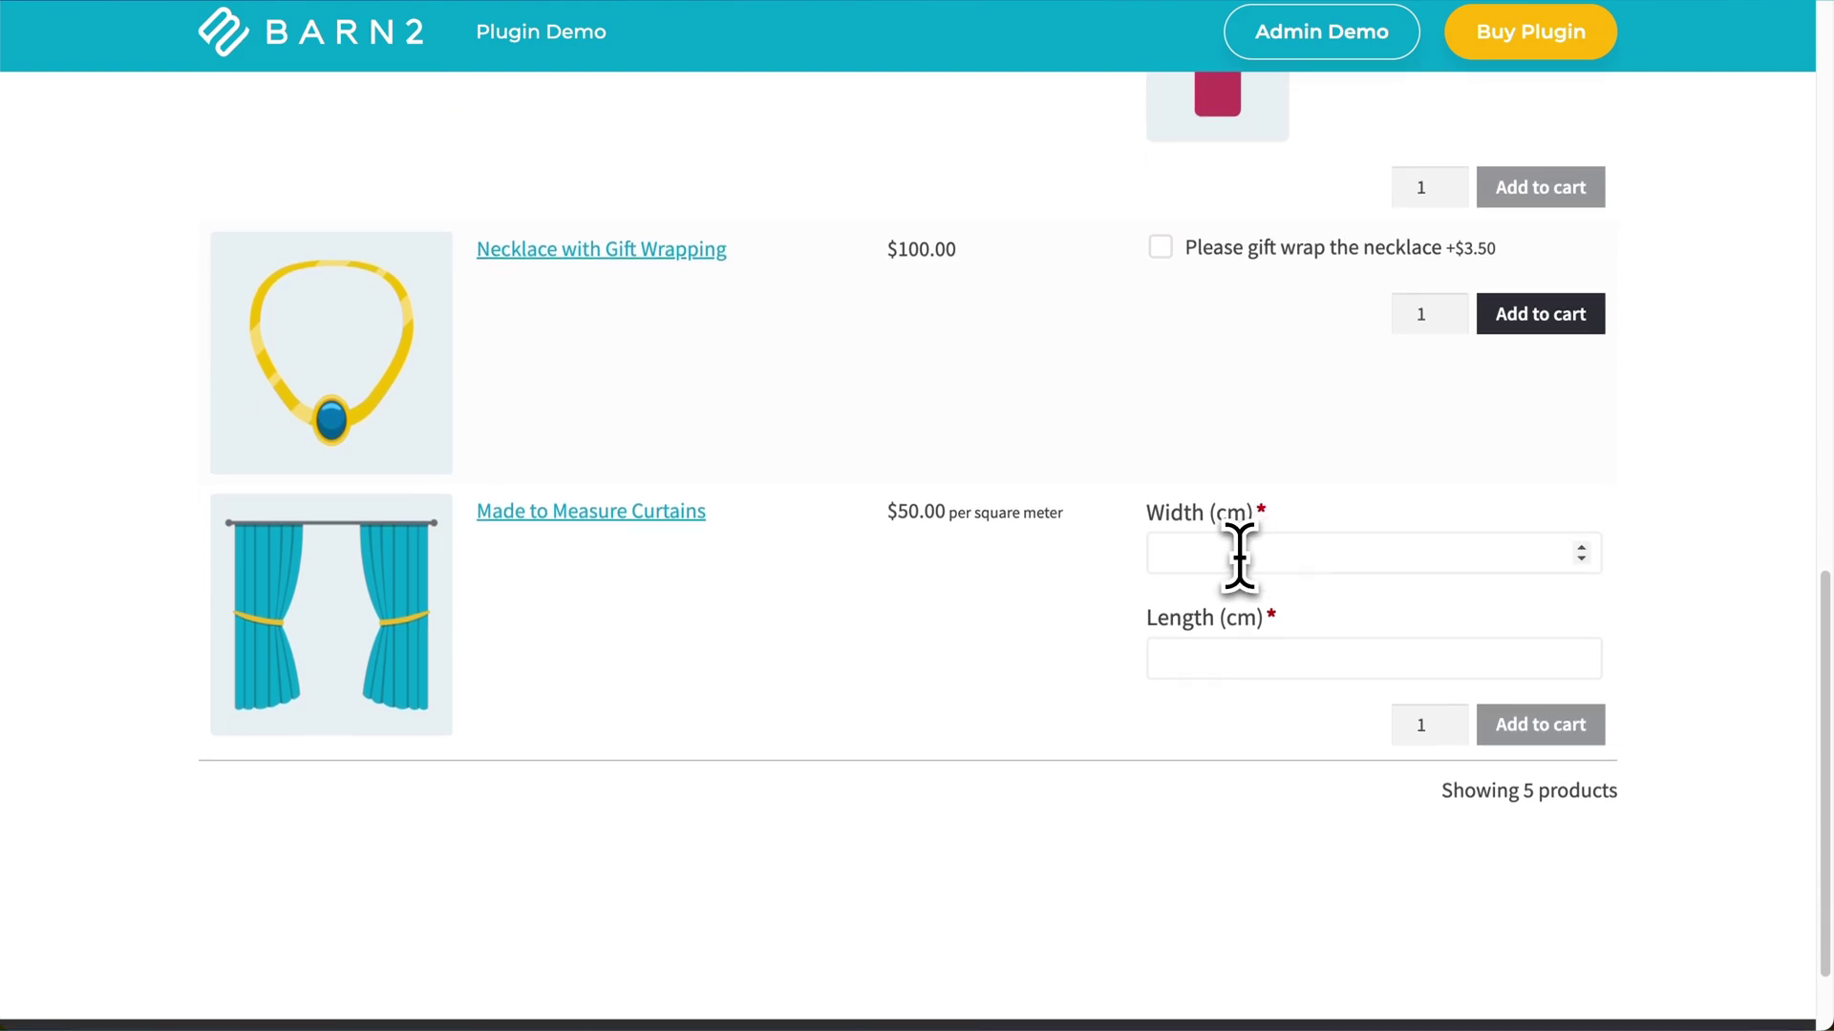
click(1238, 554)
text(2)
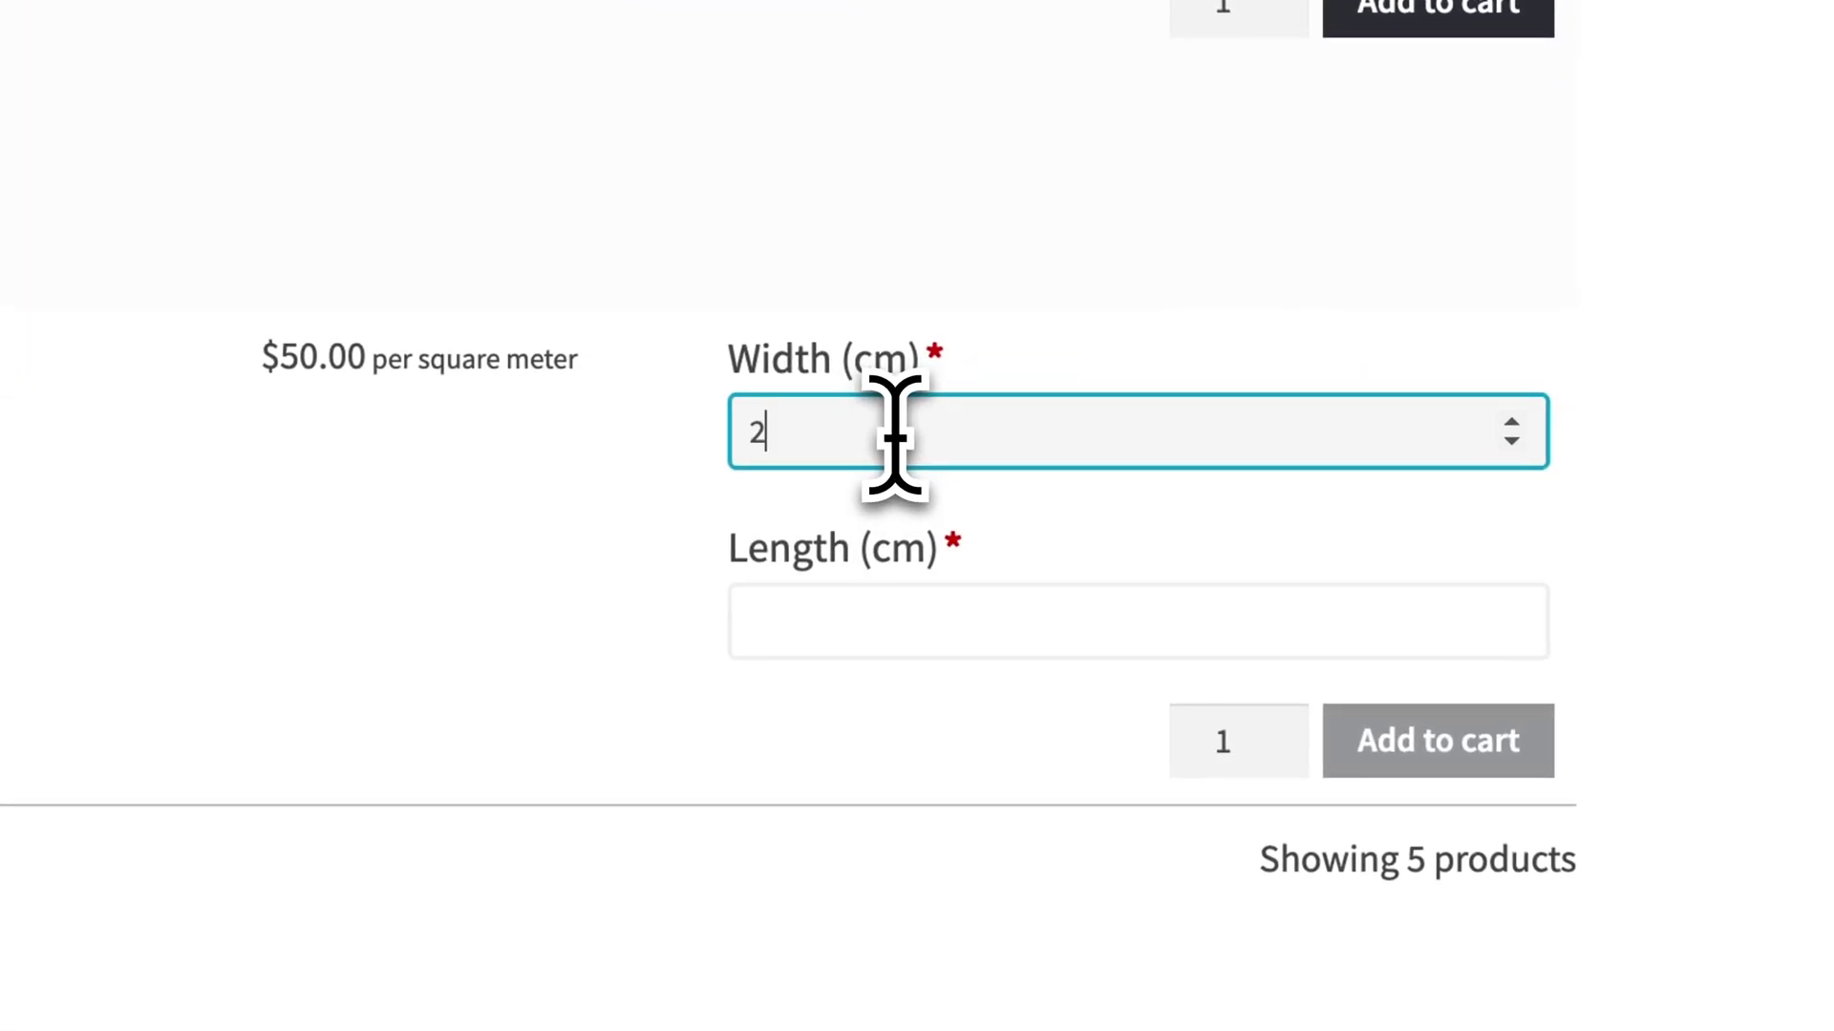
text(40)
click(872, 619)
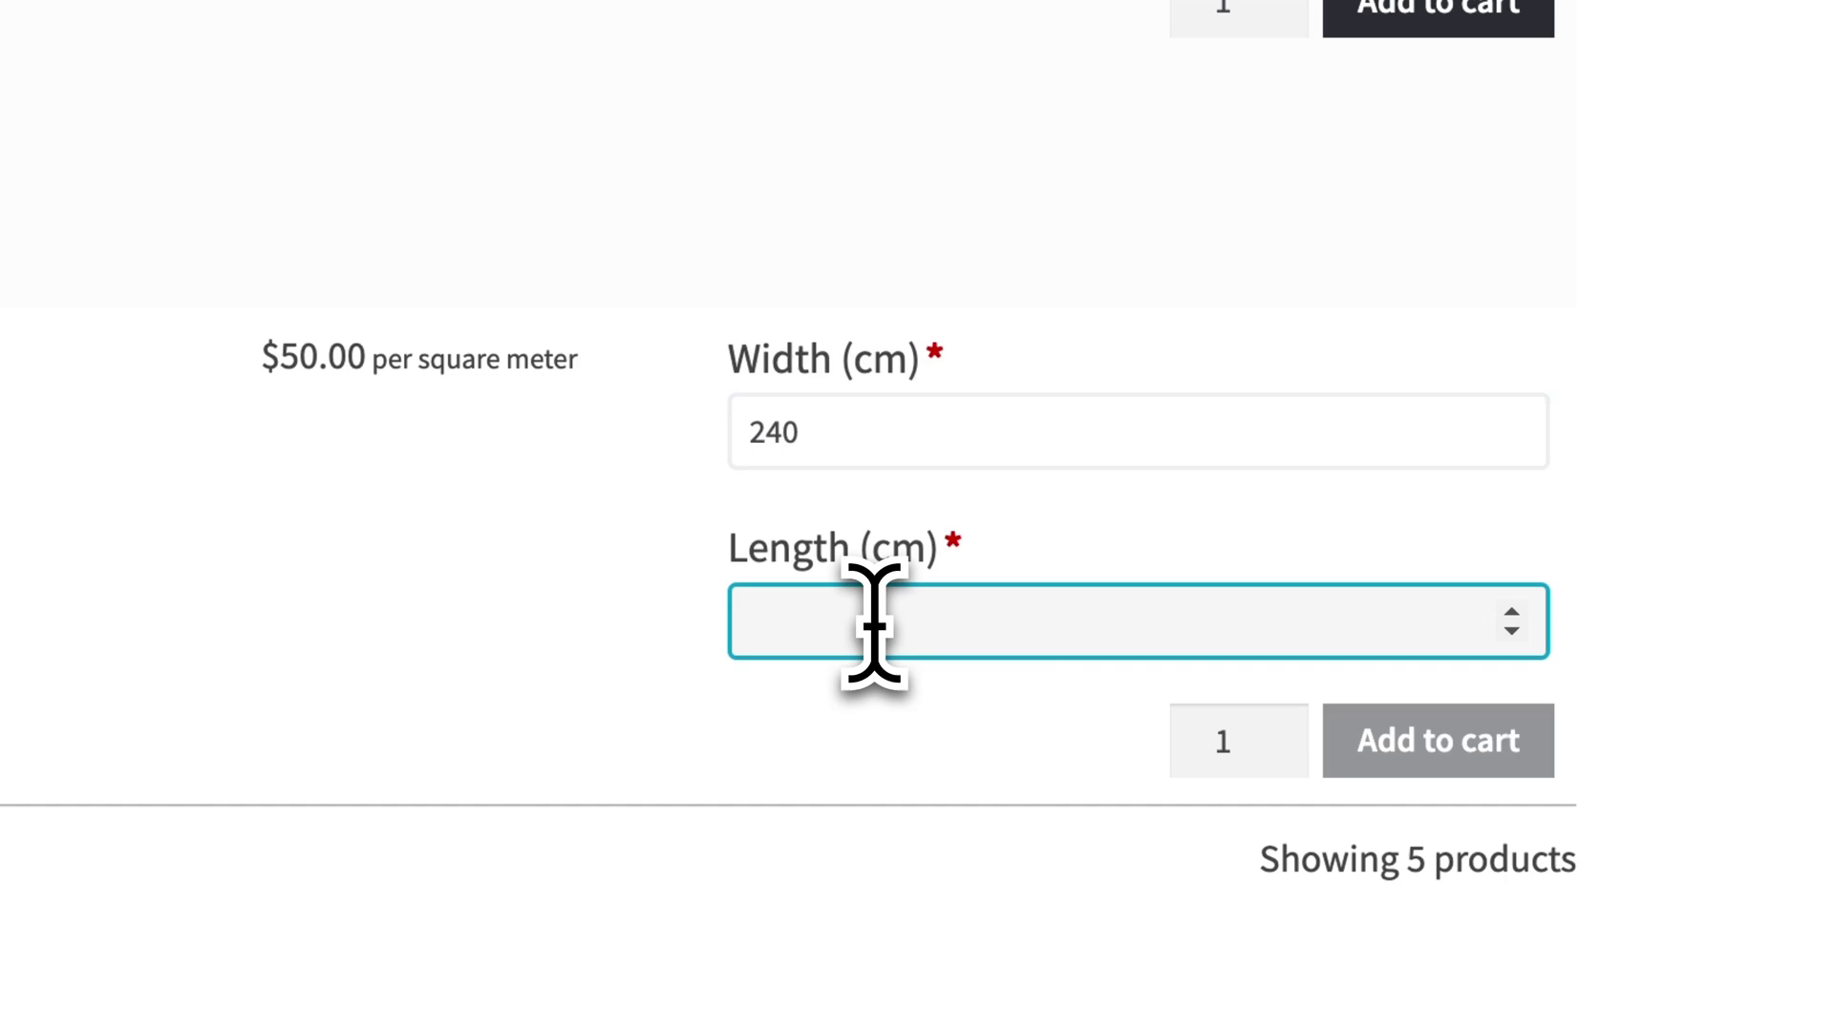
text(360)
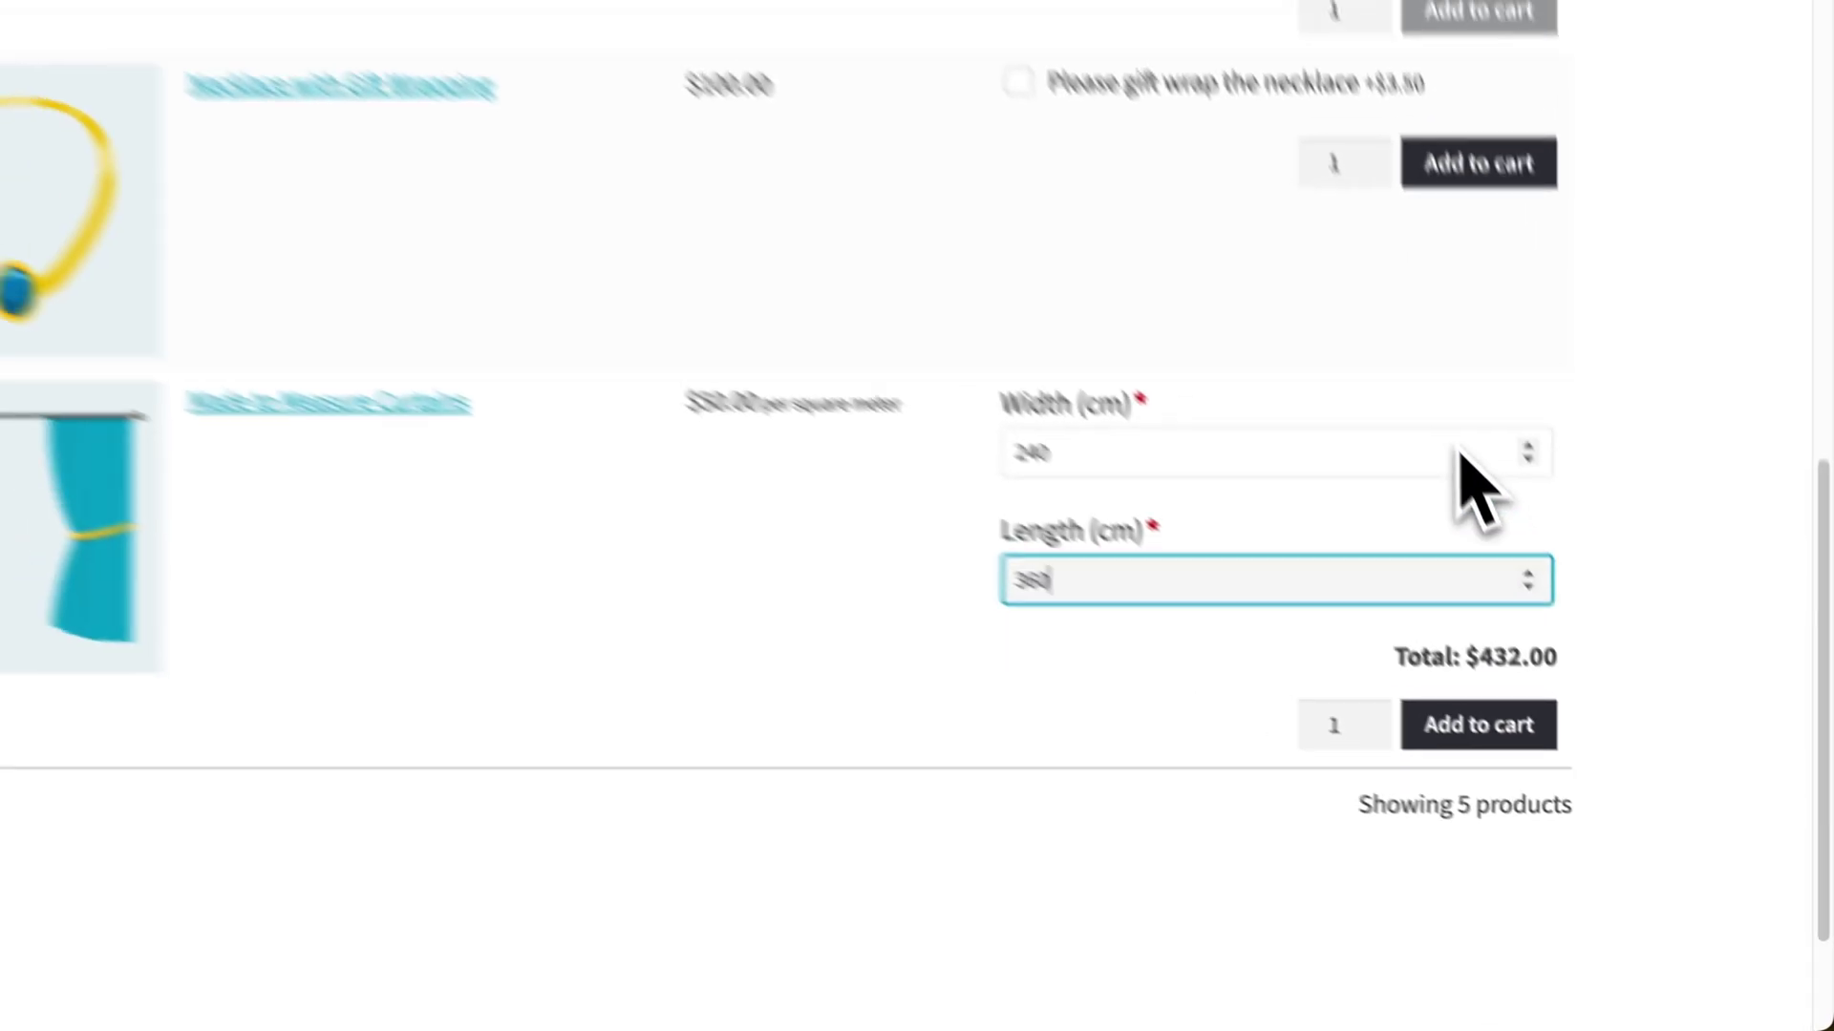
scroll(1305, 256, up, 10)
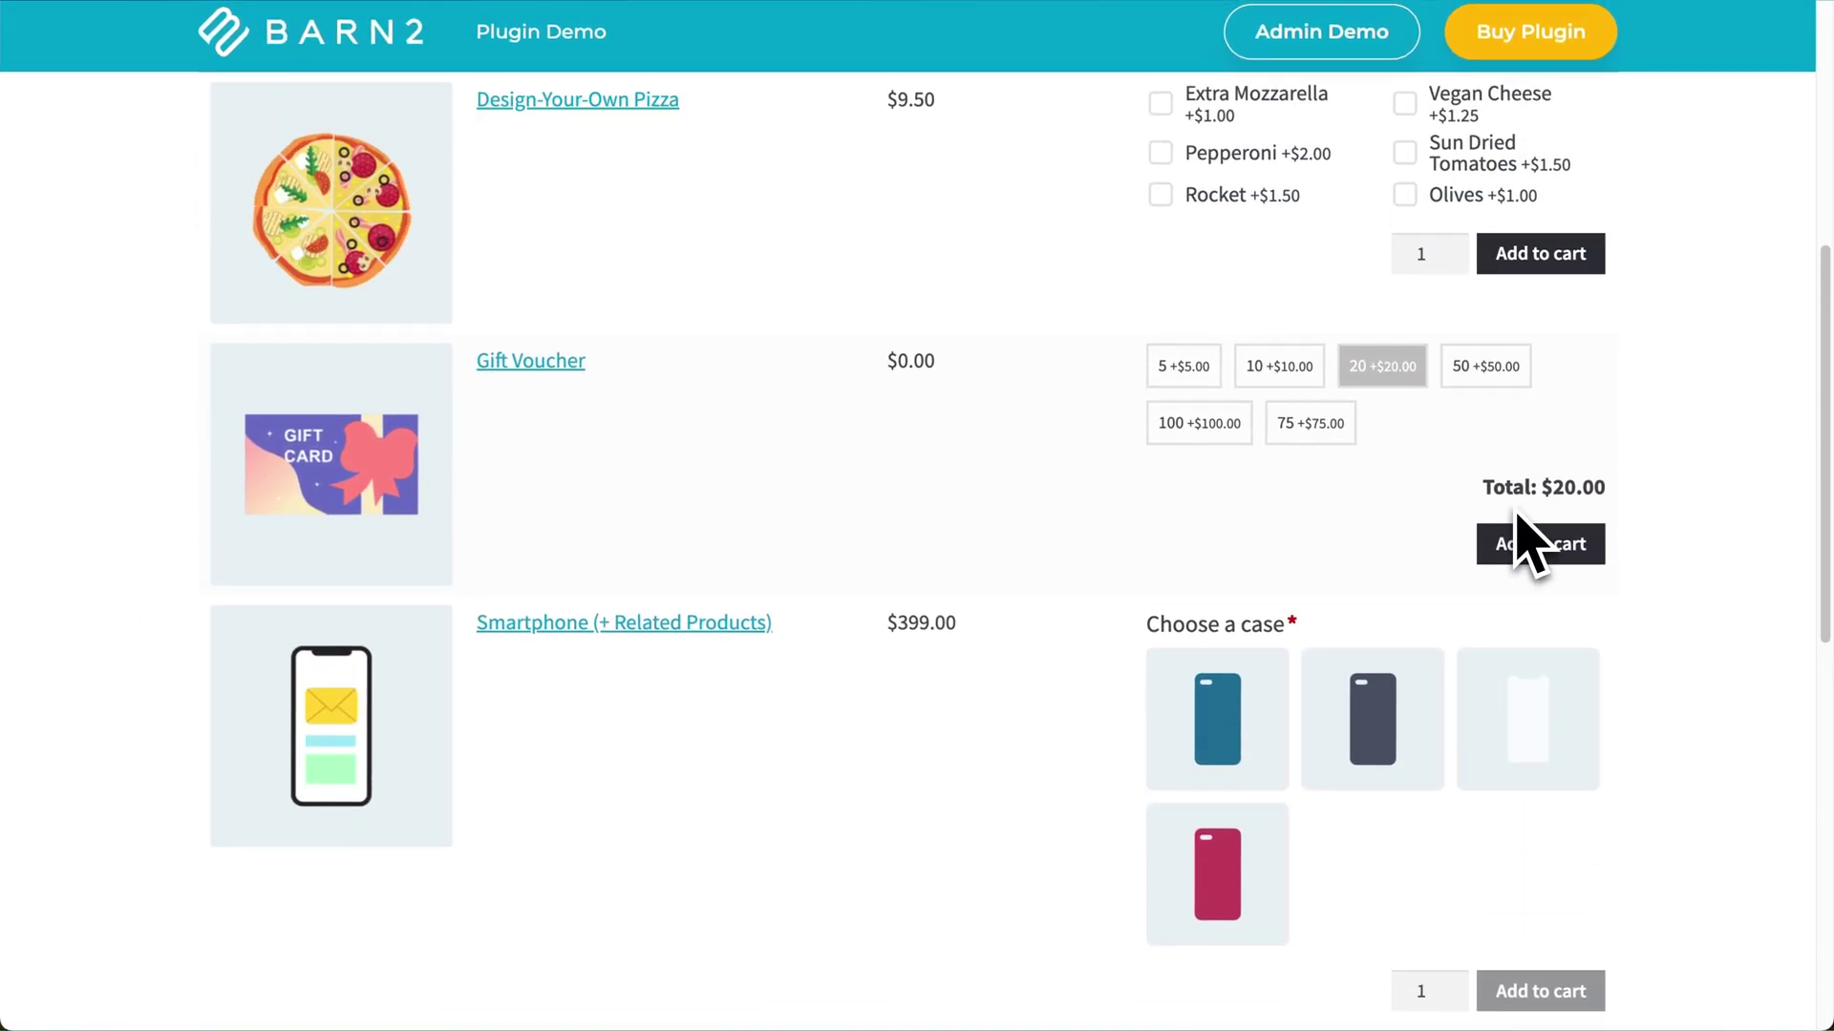
scroll(1525, 546, up, 4)
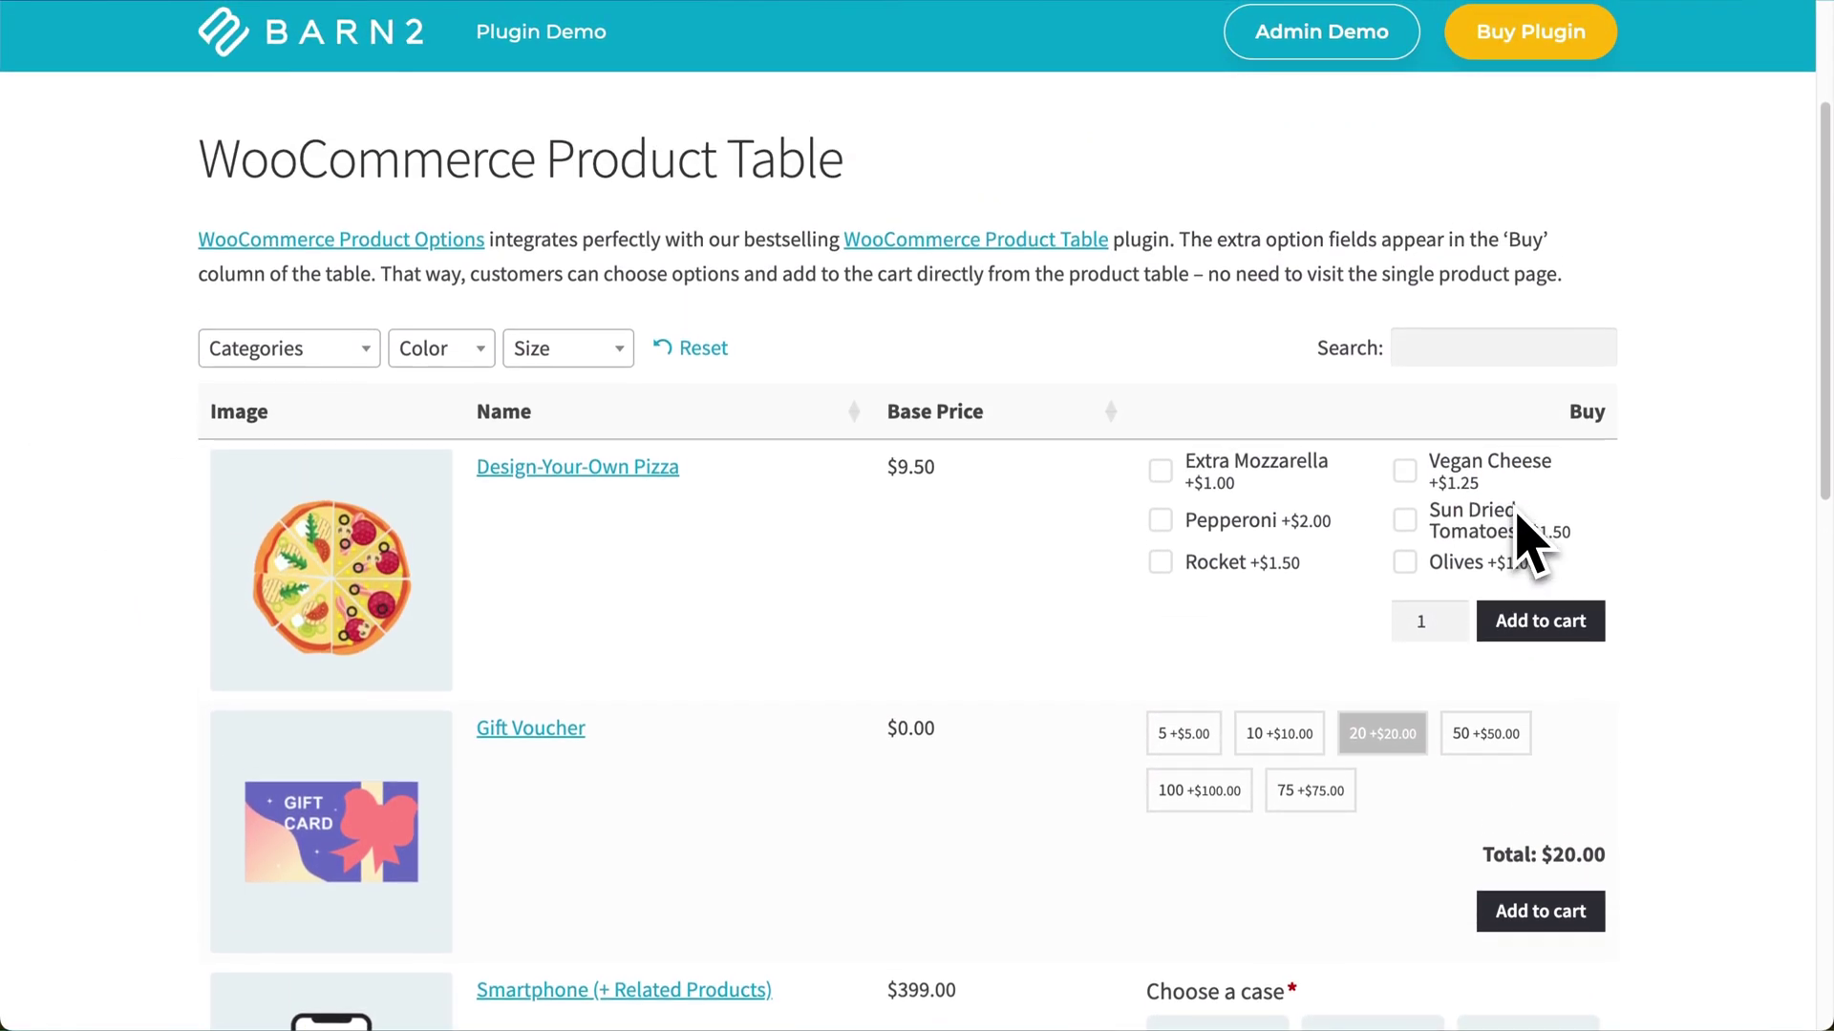